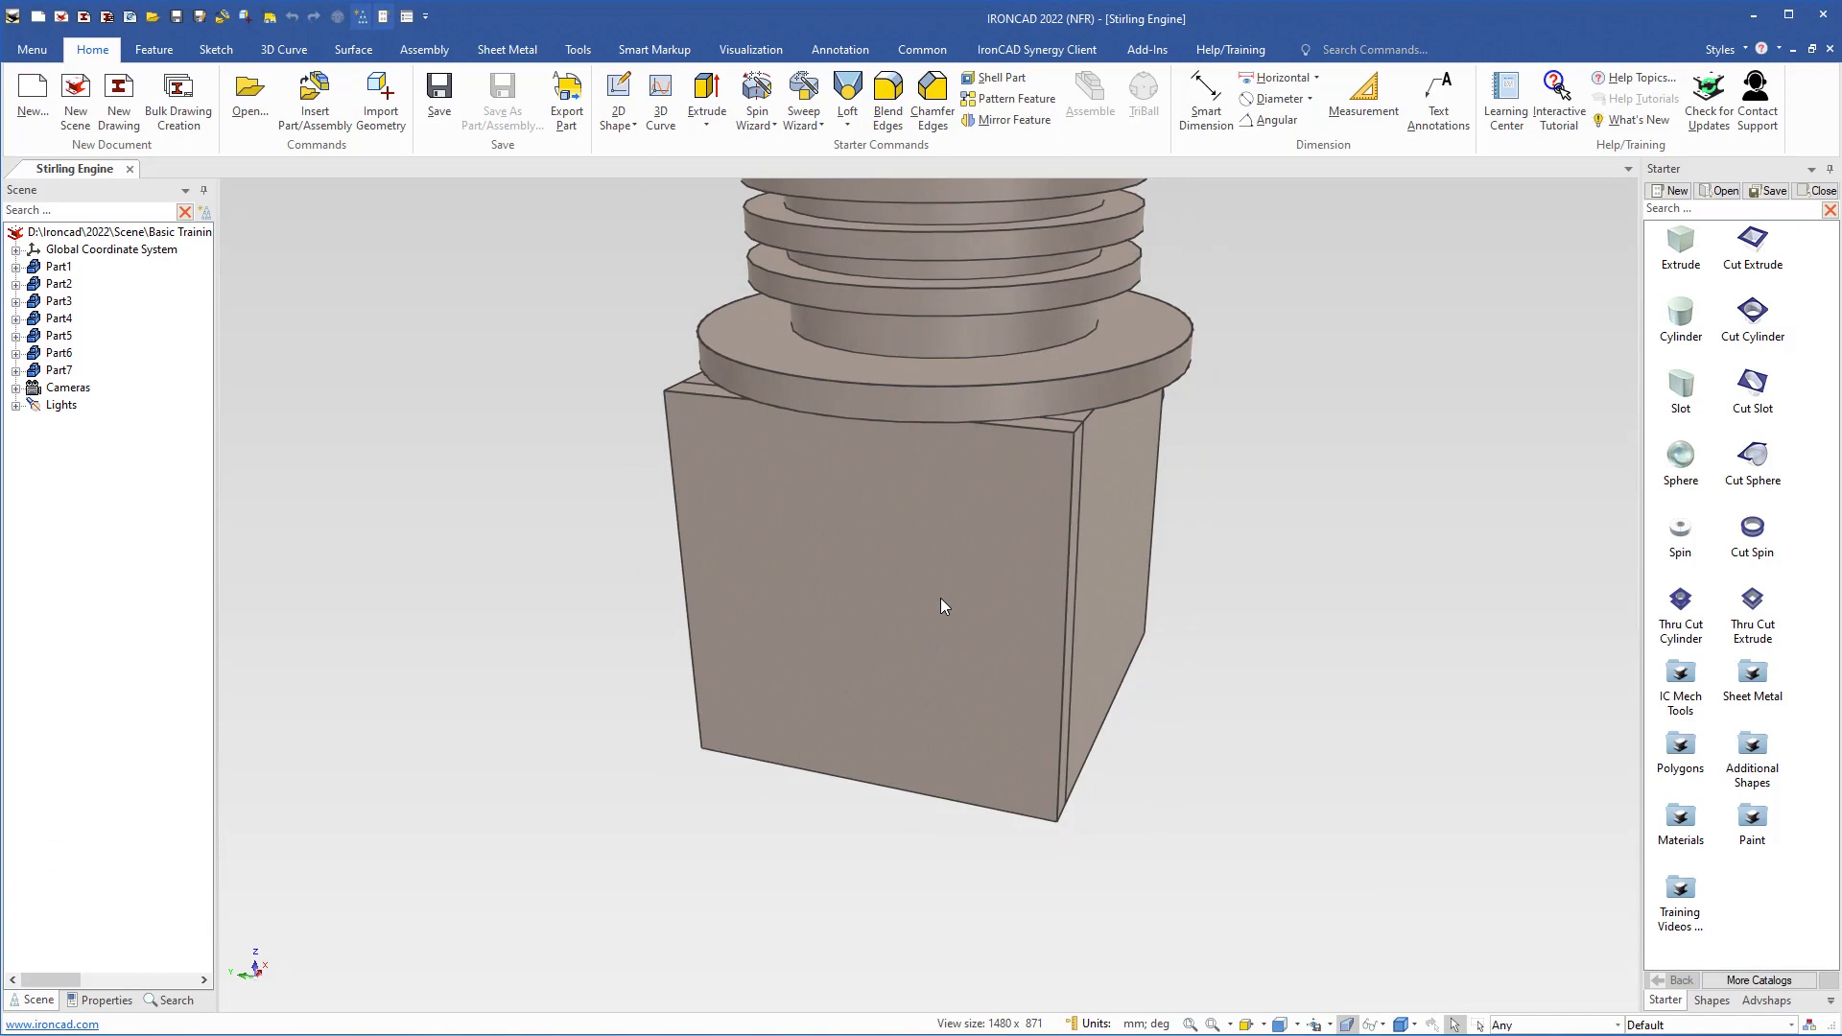
Hide the front cover plate and the ribbed cylinder part above the cube-shaped block
{"action": "scroll", "coordinate": [941, 605], "scroll_direction": "down", "scroll_amount": 5}
{"action": "scroll", "coordinate": [907, 683], "scroll_direction": "up", "scroll_amount": 5}
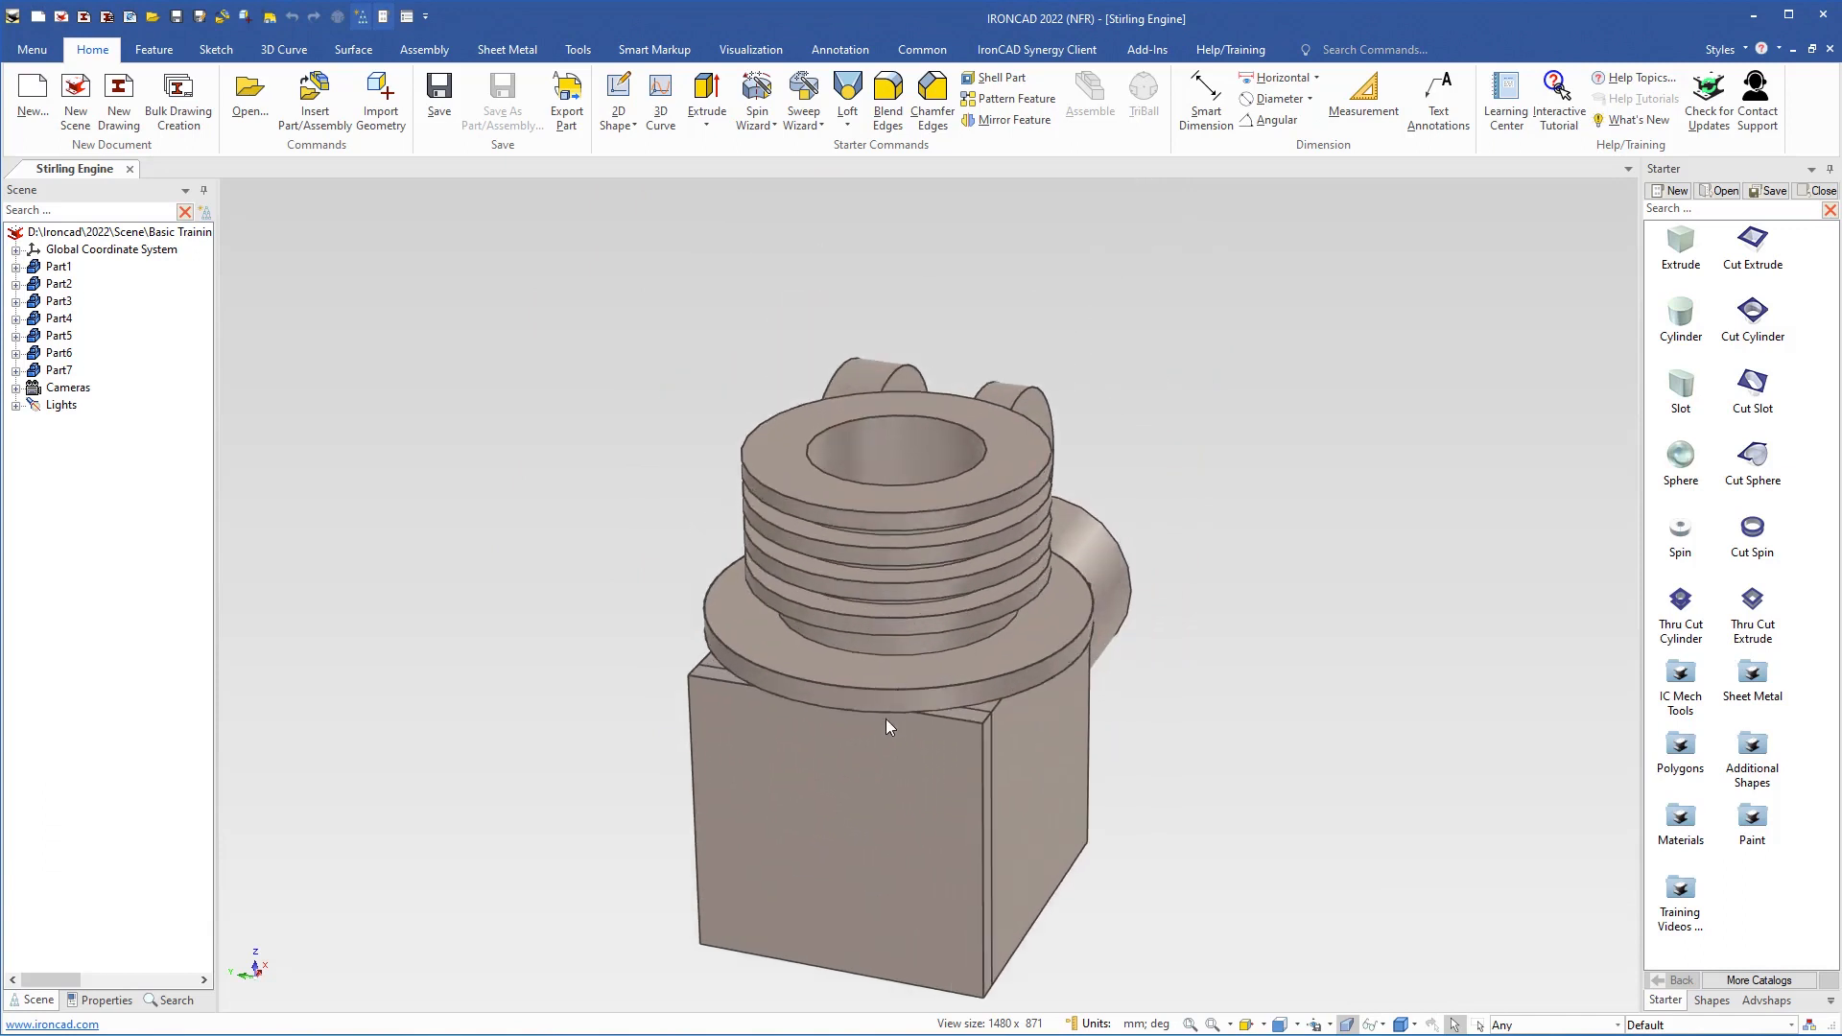
{"action": "middle_click_drag", "start_coordinate": [883, 799], "coordinate": [852, 667], "text": "shift"}
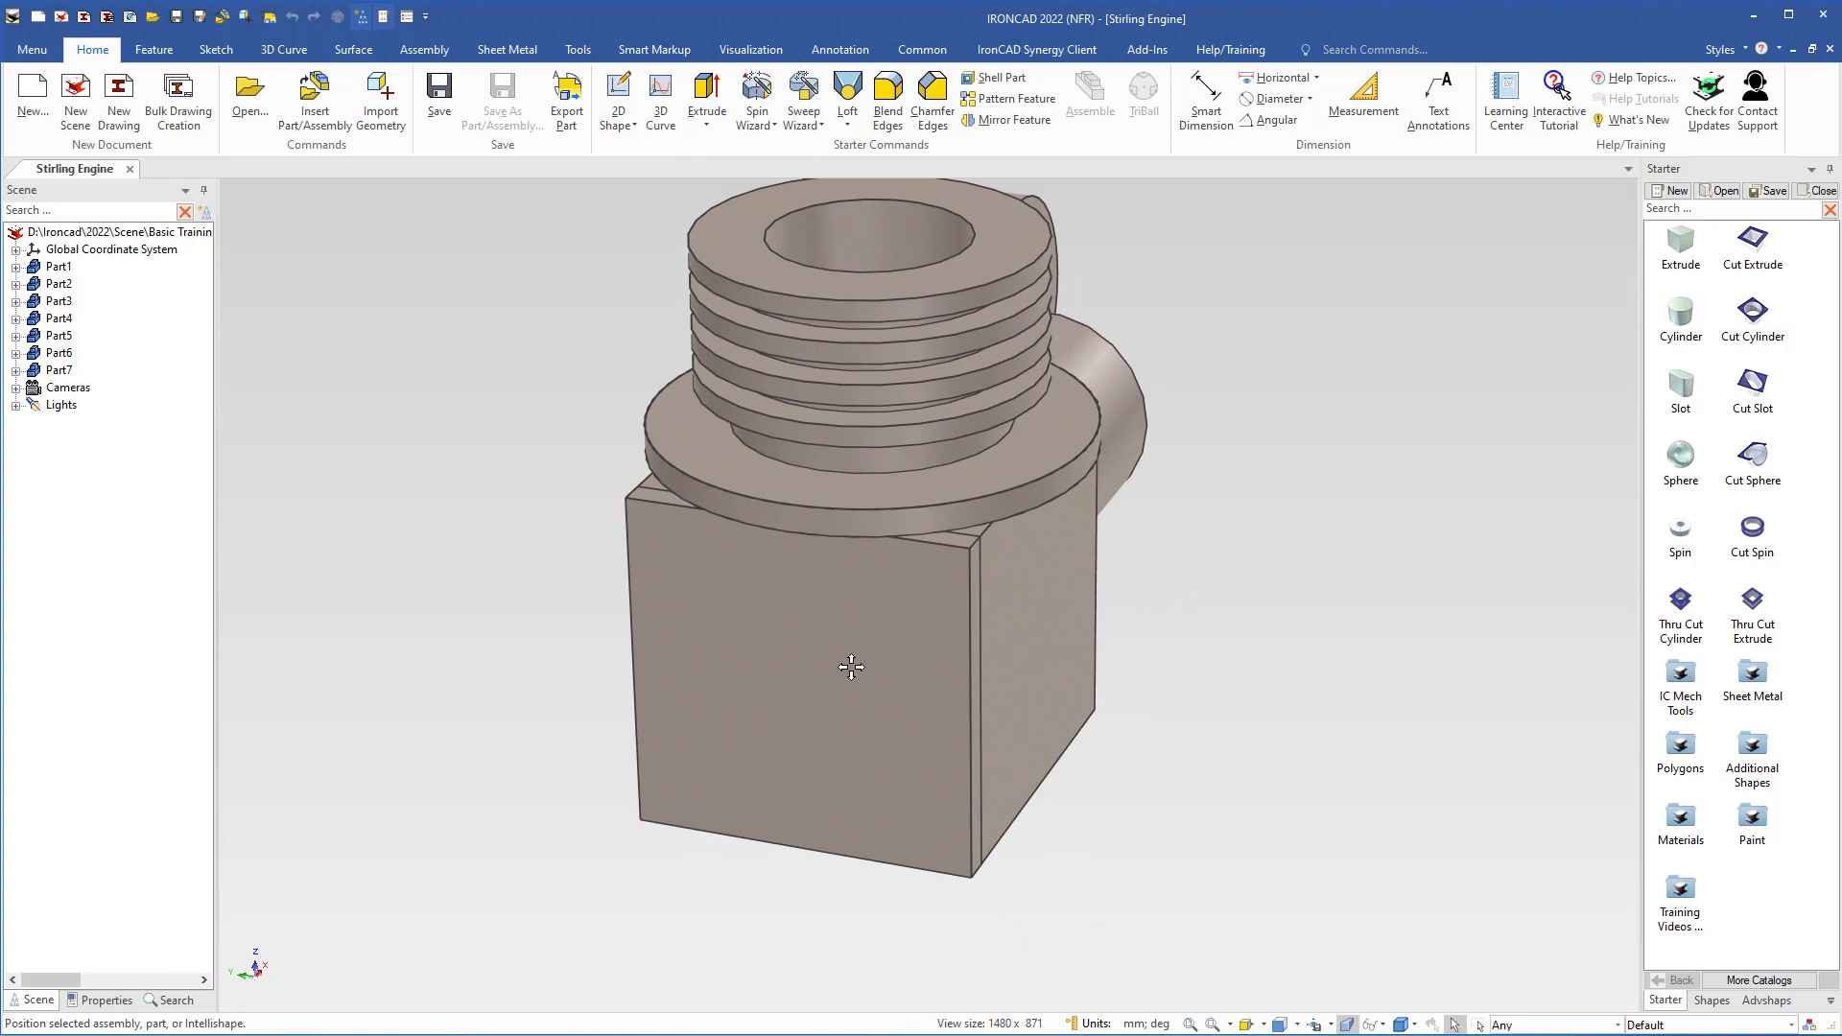
{"action": "left_click", "coordinate": [821, 711]}
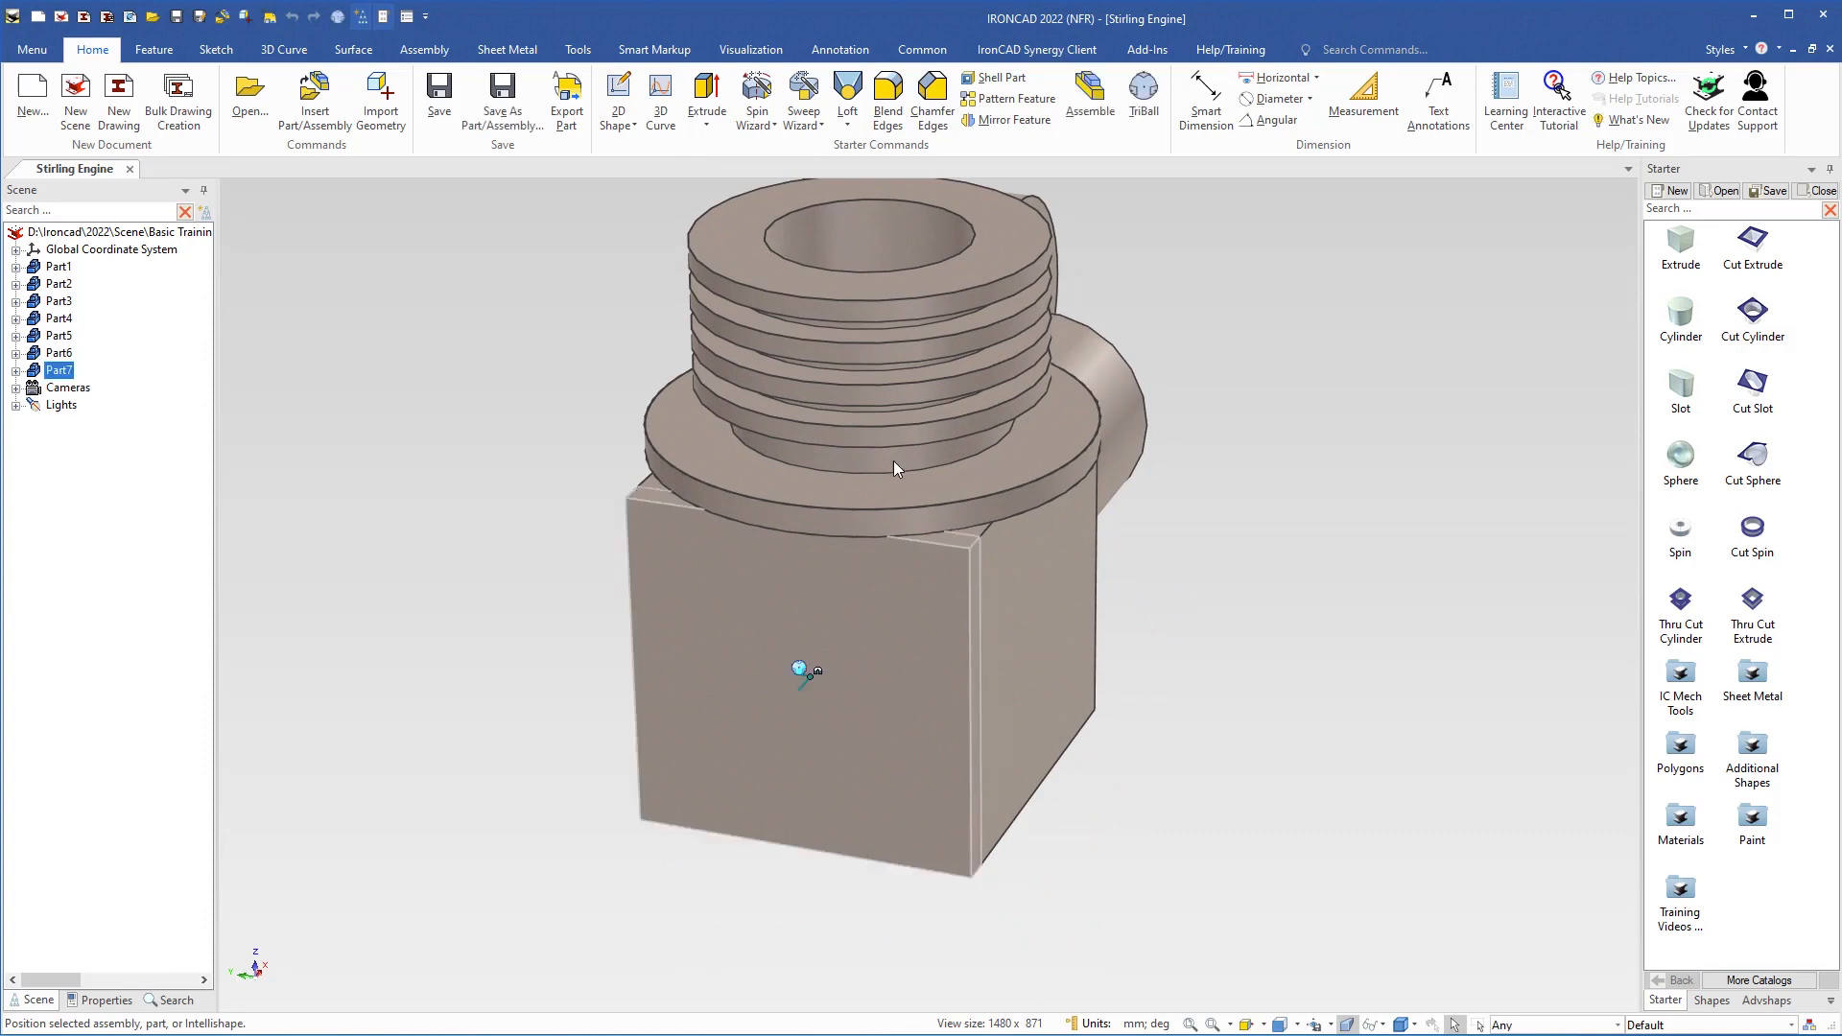
{"action": "left_click", "coordinate": [875, 442], "text": "shift"}
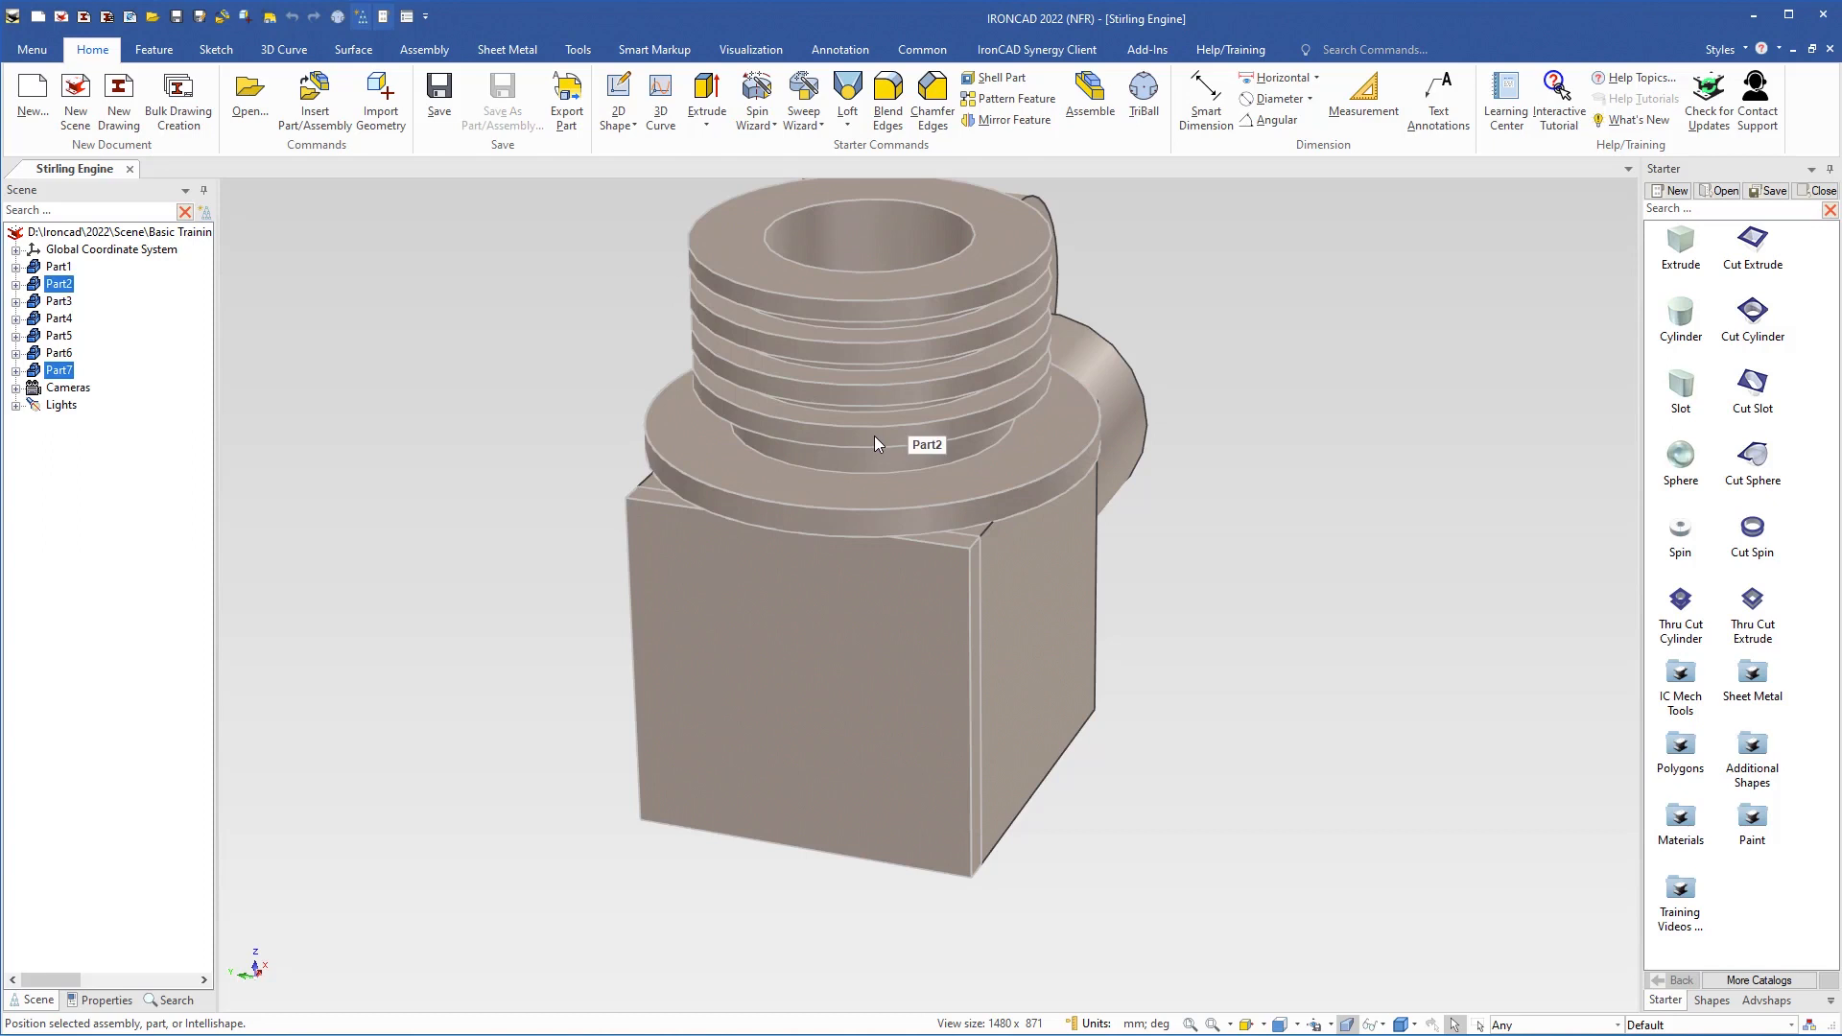
{"action": "right_click", "coordinate": [812, 687]}
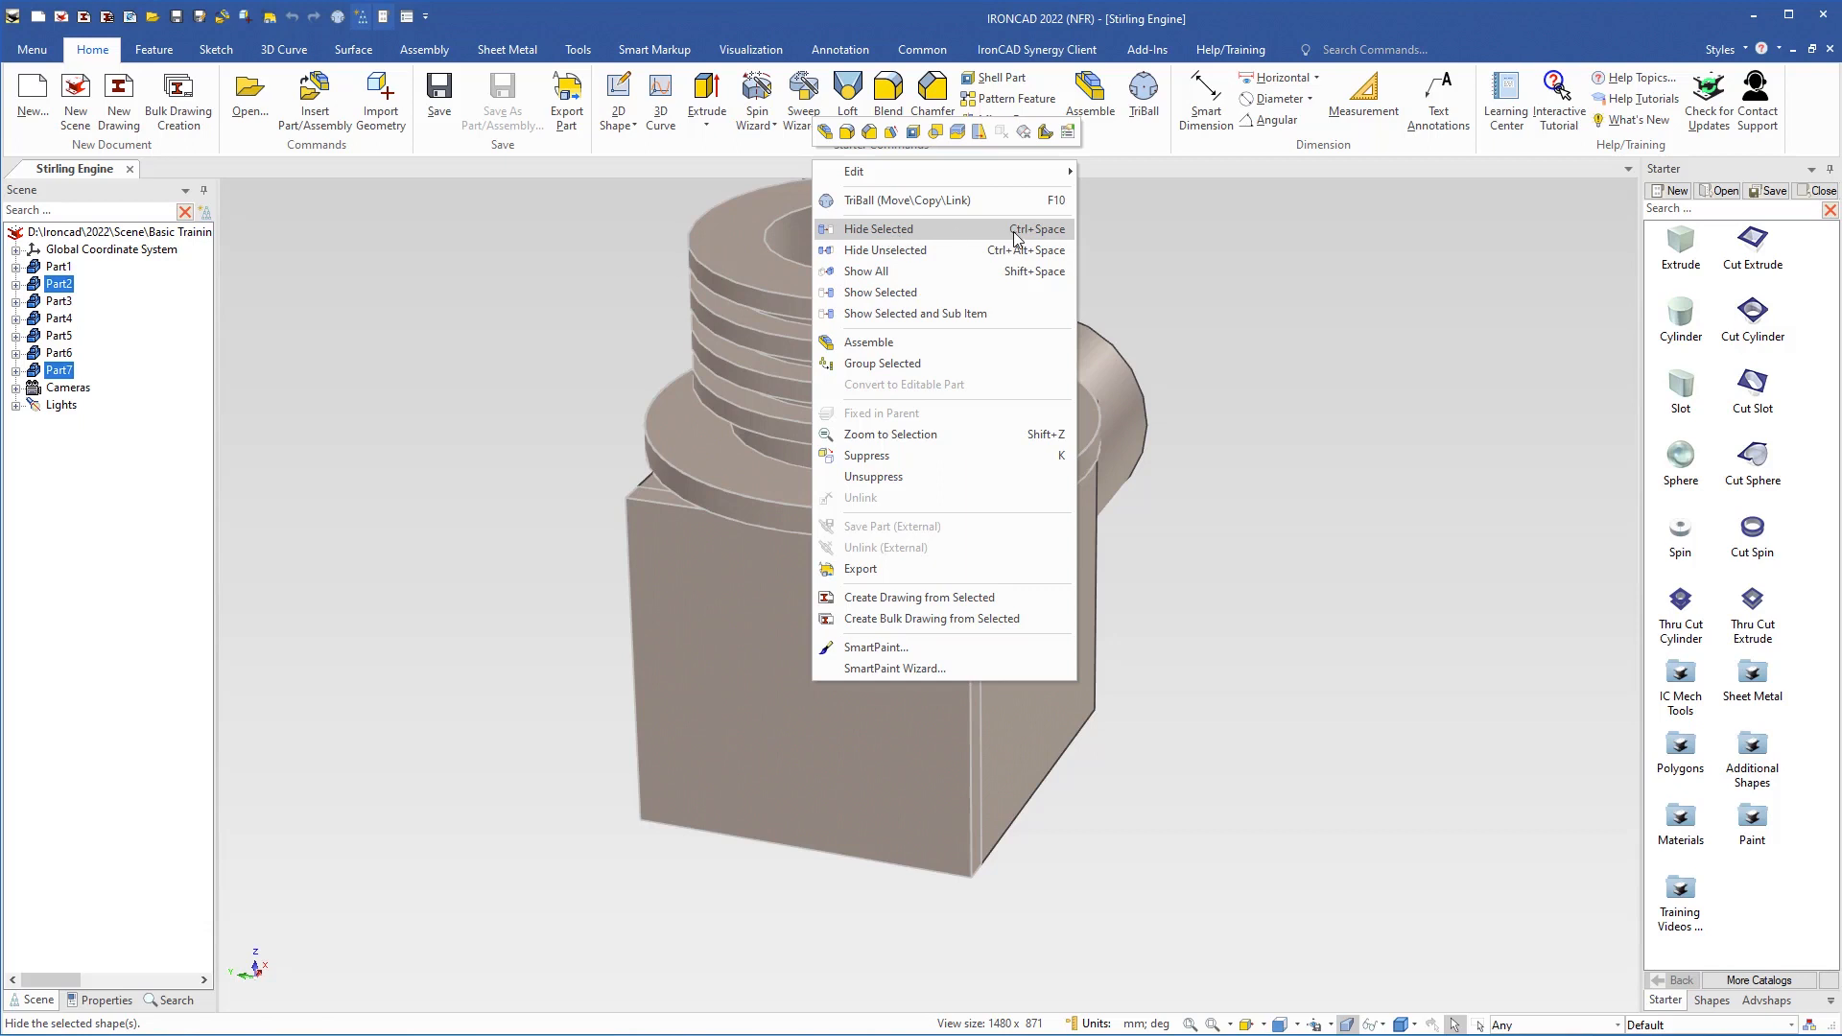
{"action": "left_click", "coordinate": [871, 235]}
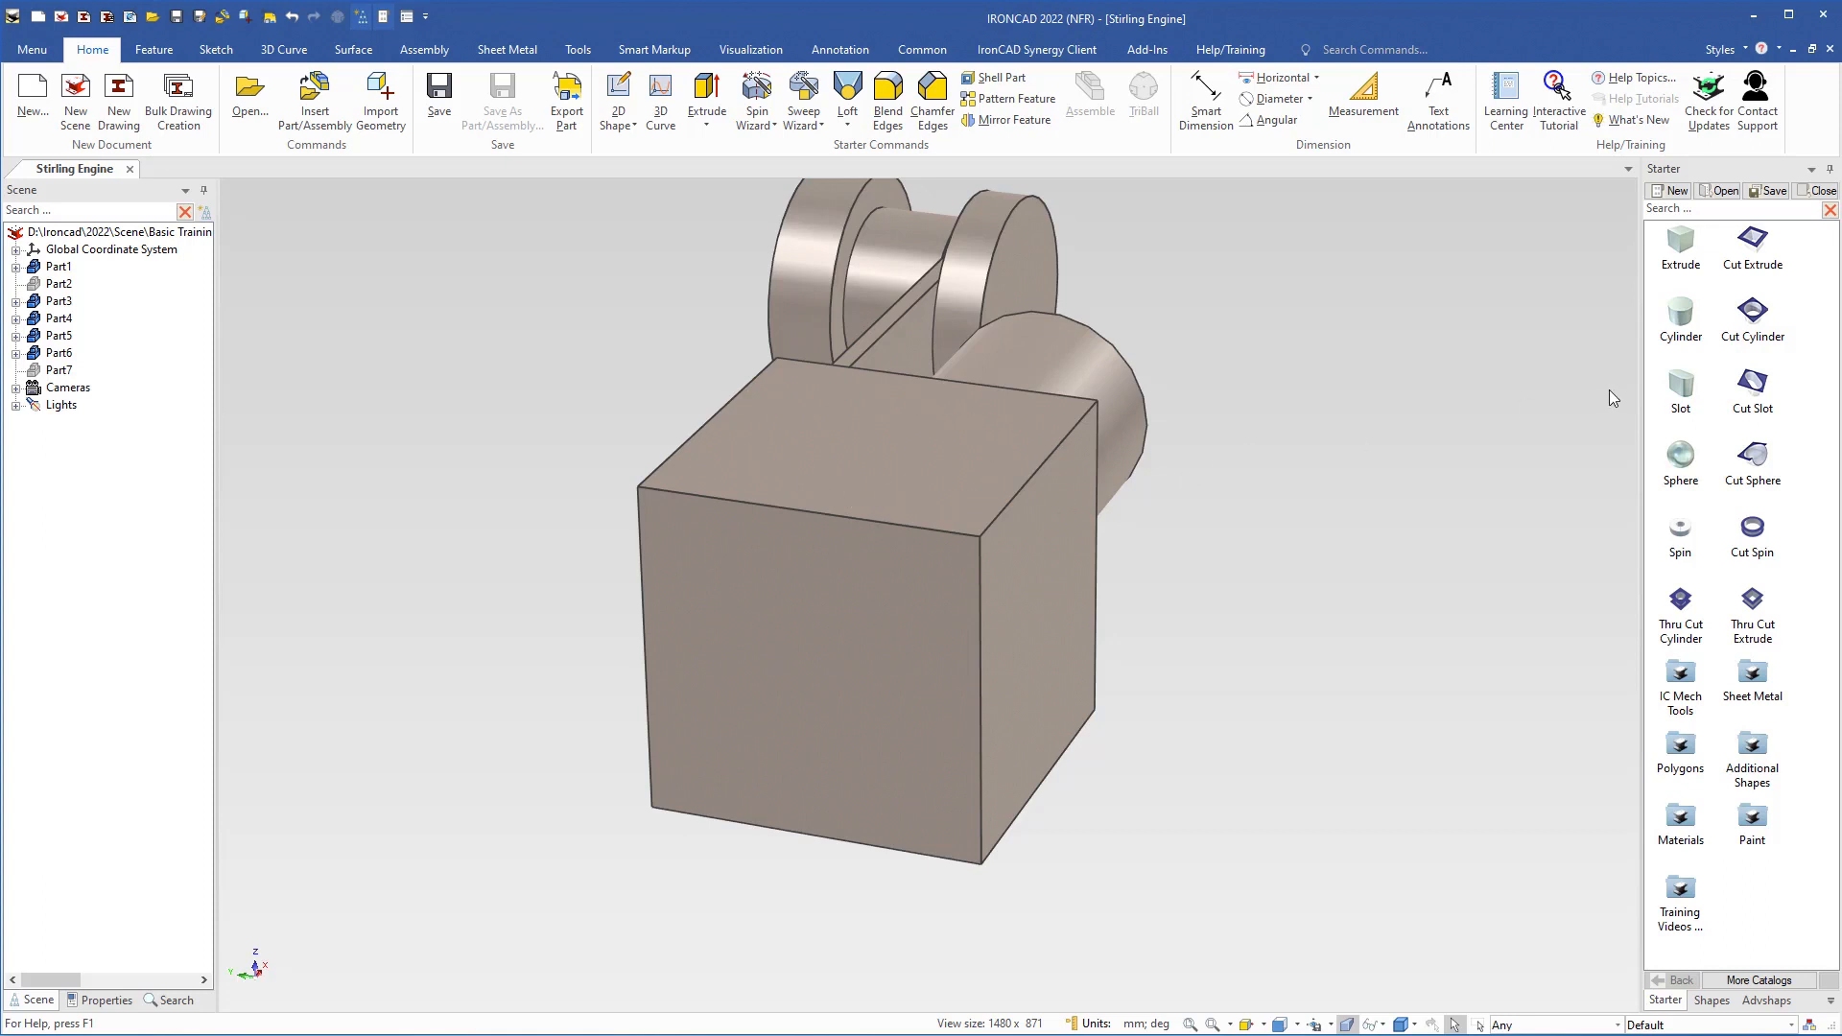
Cut a cylindrical recess 38 mm in diameter and 5 mm deep at the centre of the block's front face
{"action": "left_click_drag", "start_coordinate": [1753, 314], "coordinate": [806, 674]}
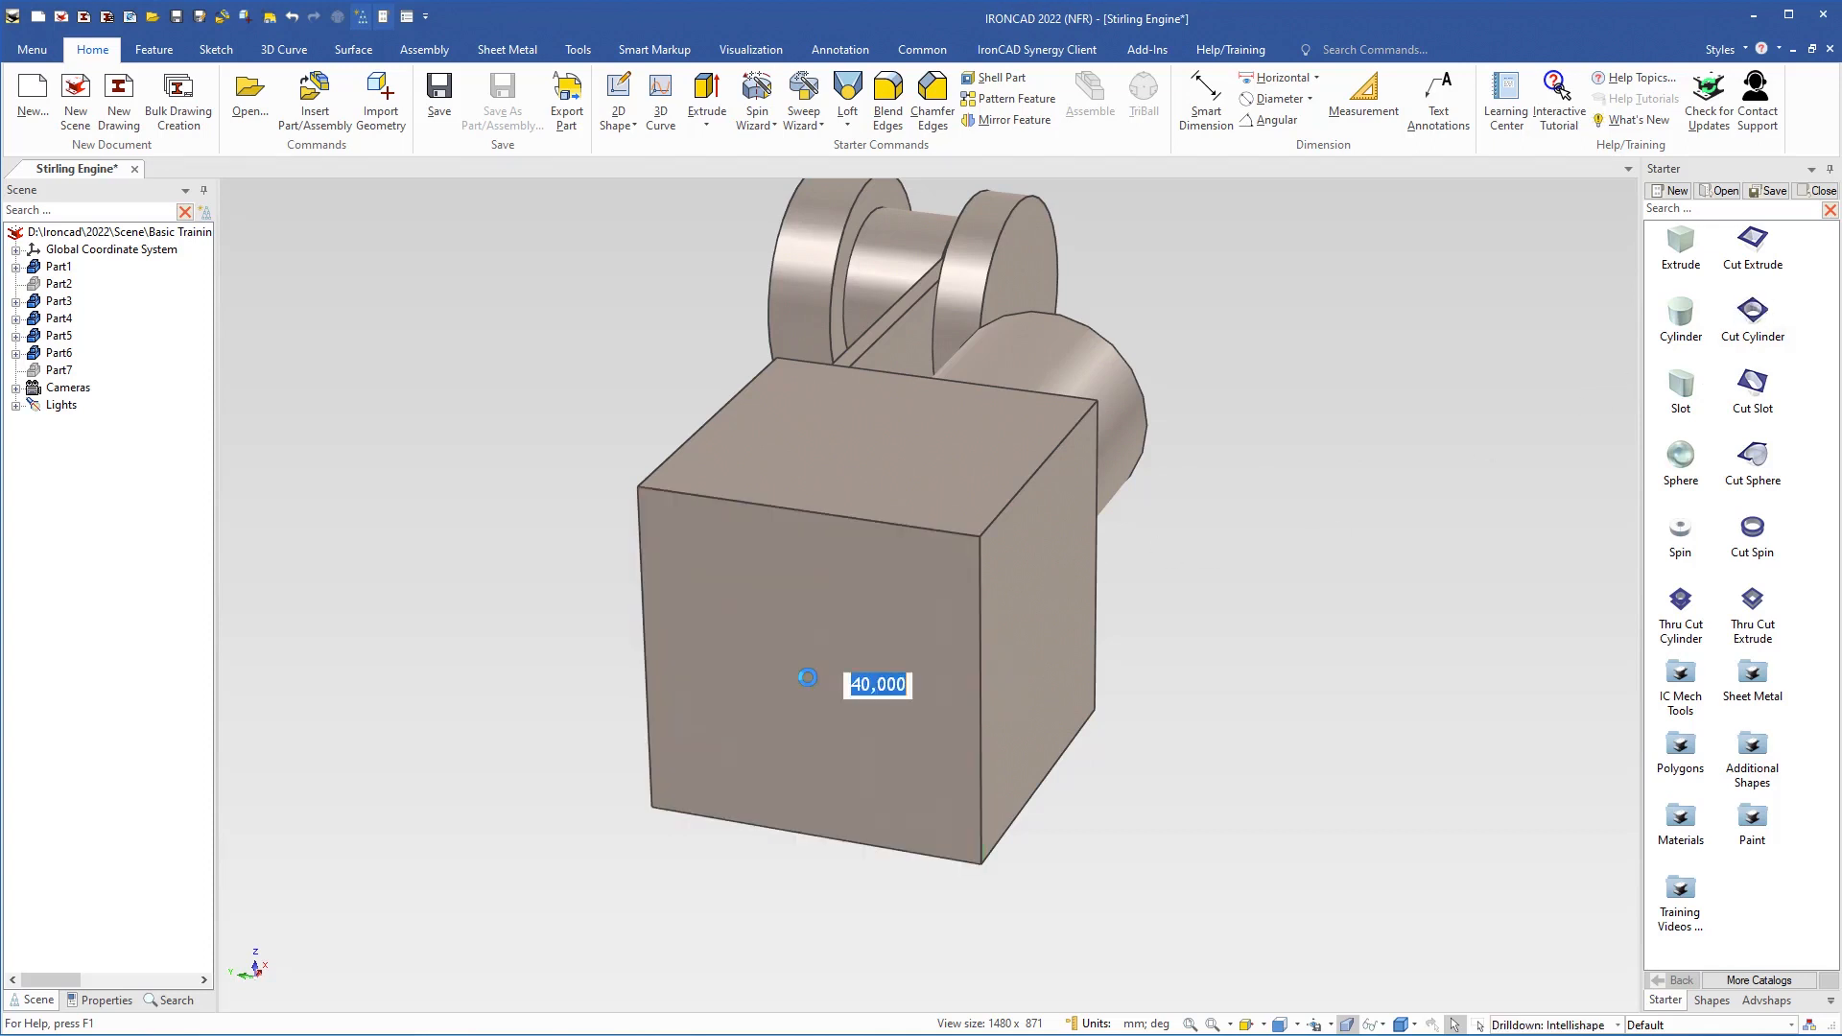
{"action": "left_click", "coordinate": [1029, 625]}
{"action": "type", "text": "38"}
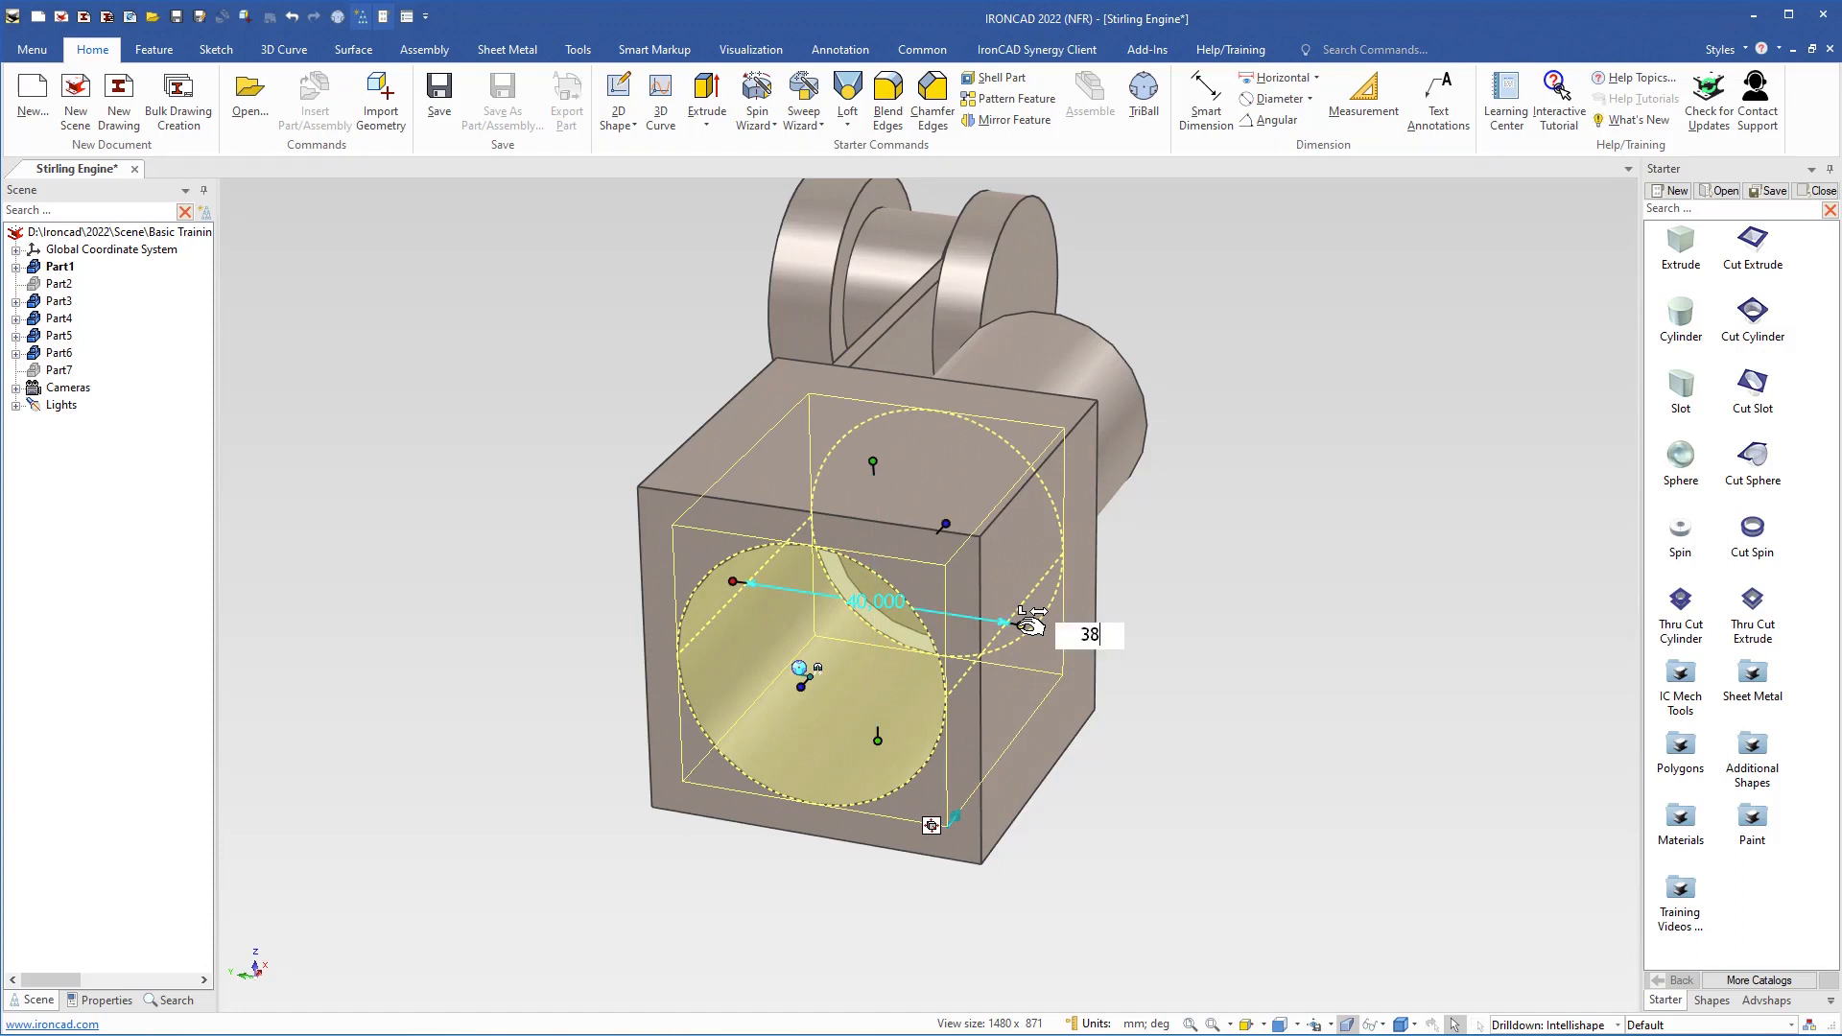
{"action": "key", "text": "Return"}
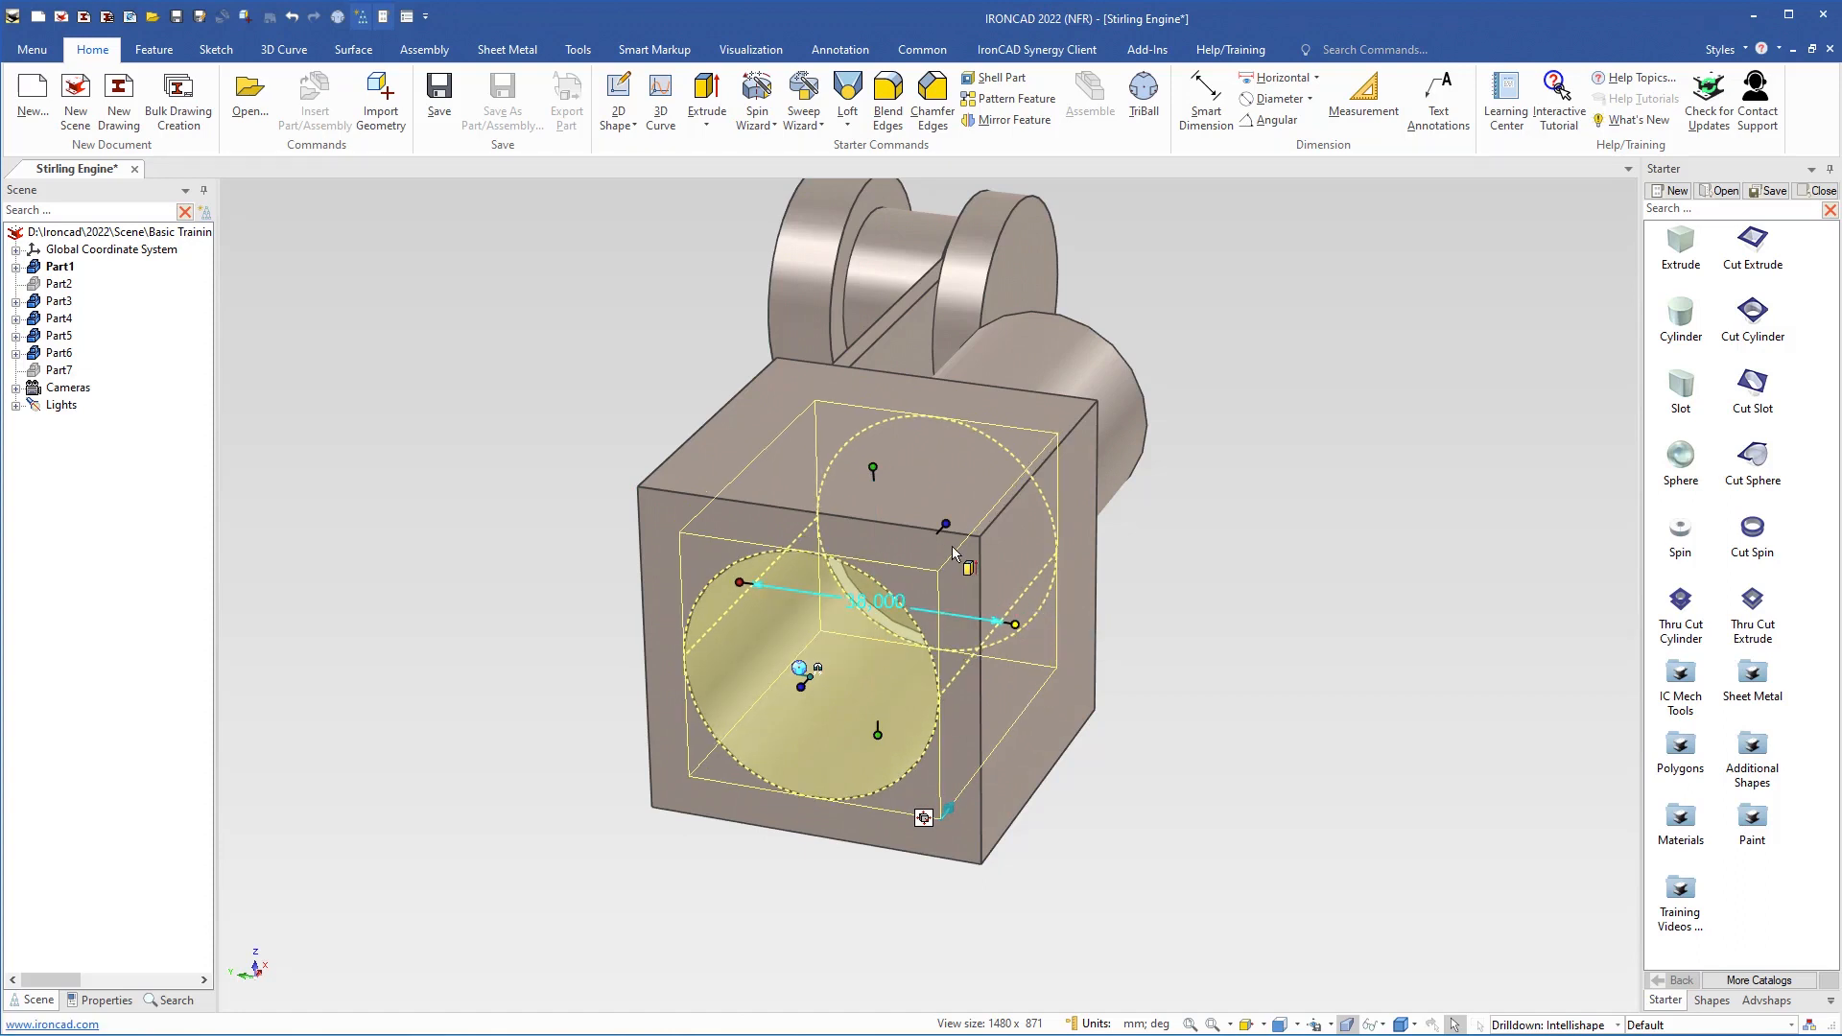
{"action": "left_click_drag", "start_coordinate": [955, 523], "coordinate": [841, 645]}
{"action": "type", "text": "5"}
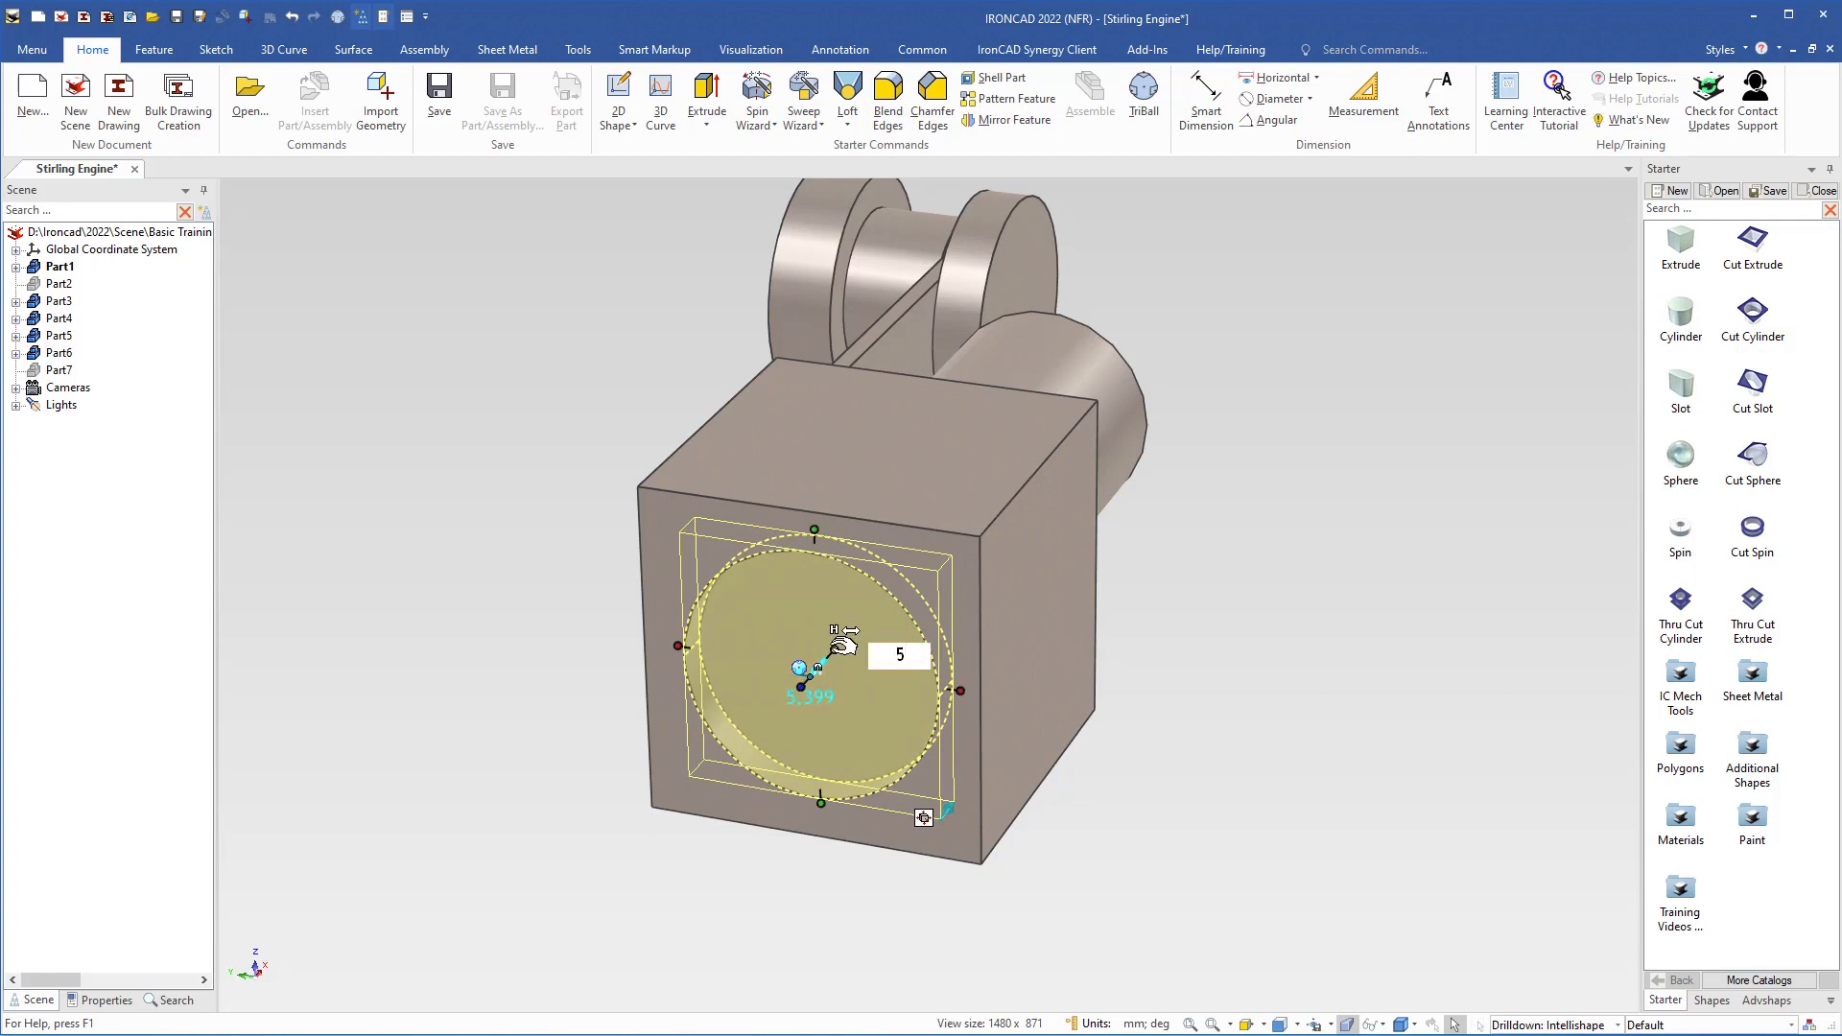
{"action": "key", "text": "Return"}
{"action": "left_click", "coordinate": [1350, 659]}
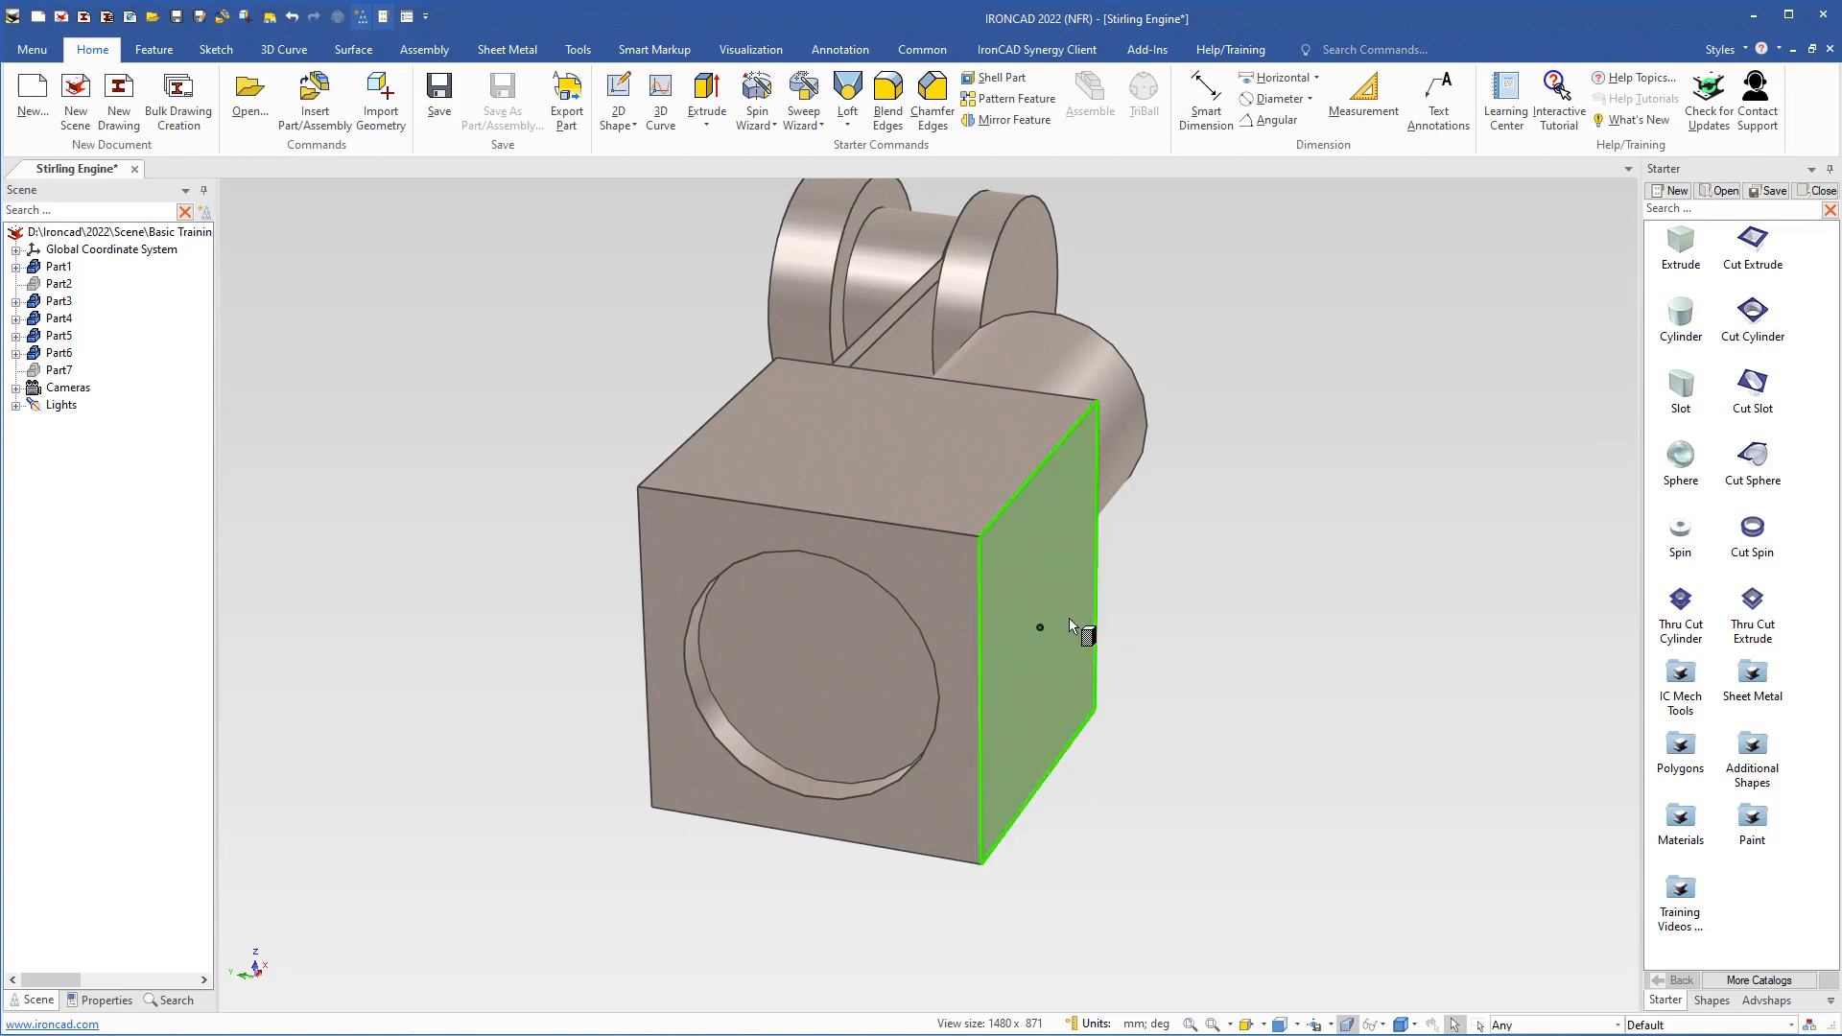
Cut a concentric cylindrical bore 31 mm in diameter and 38 mm deep from the floor of the front recess
{"action": "left_click", "coordinate": [822, 664]}
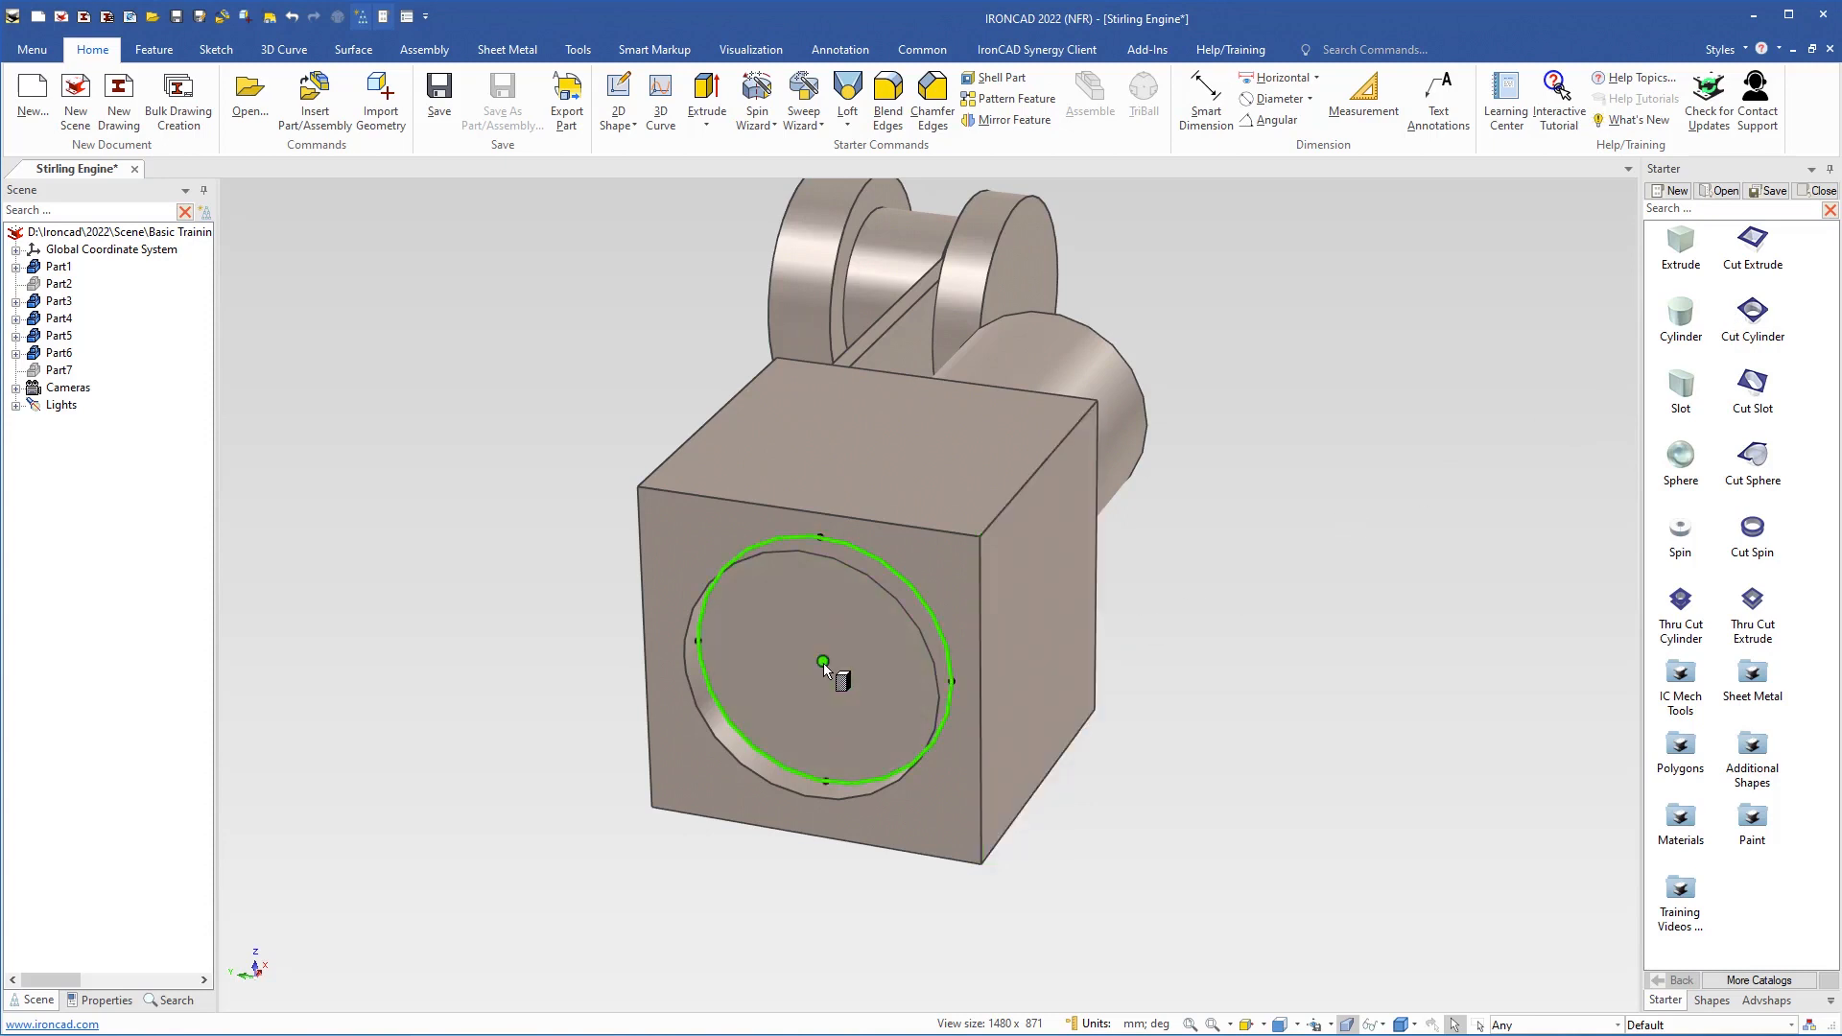
{"action": "left_click", "coordinate": [824, 664]}
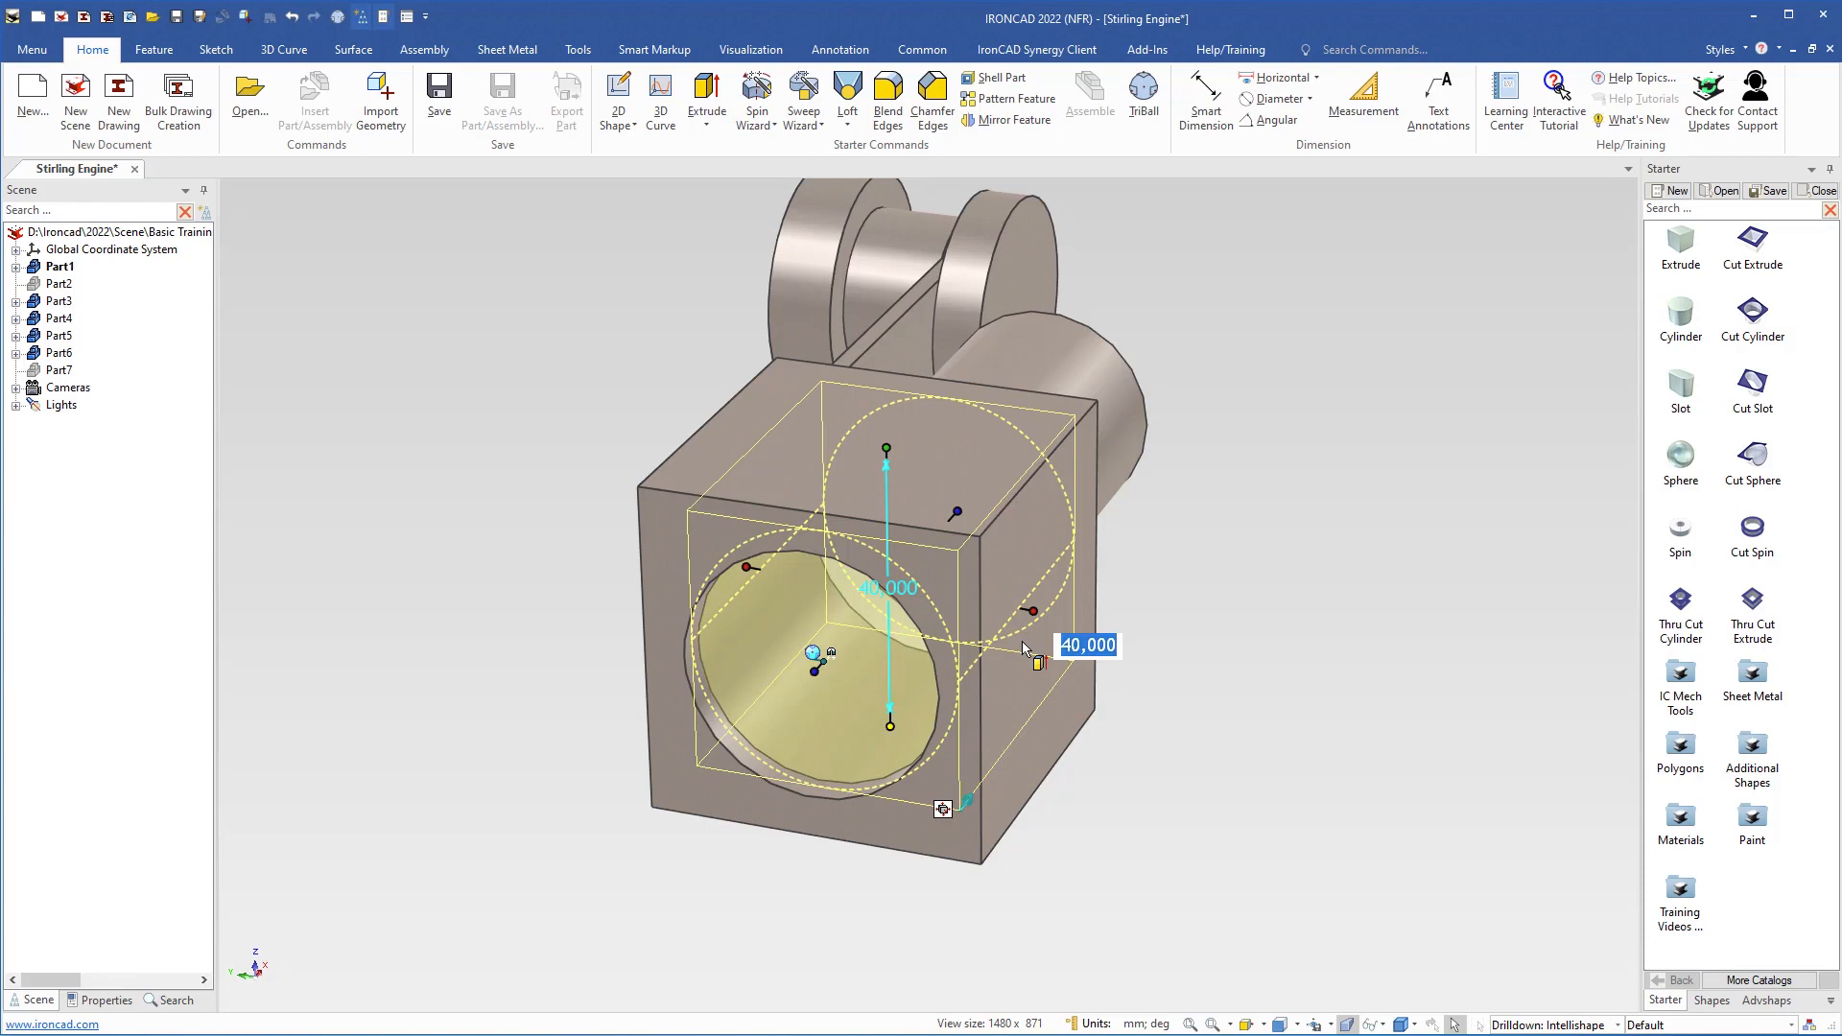
{"action": "type", "text": "31"}
{"action": "key", "text": "Return"}
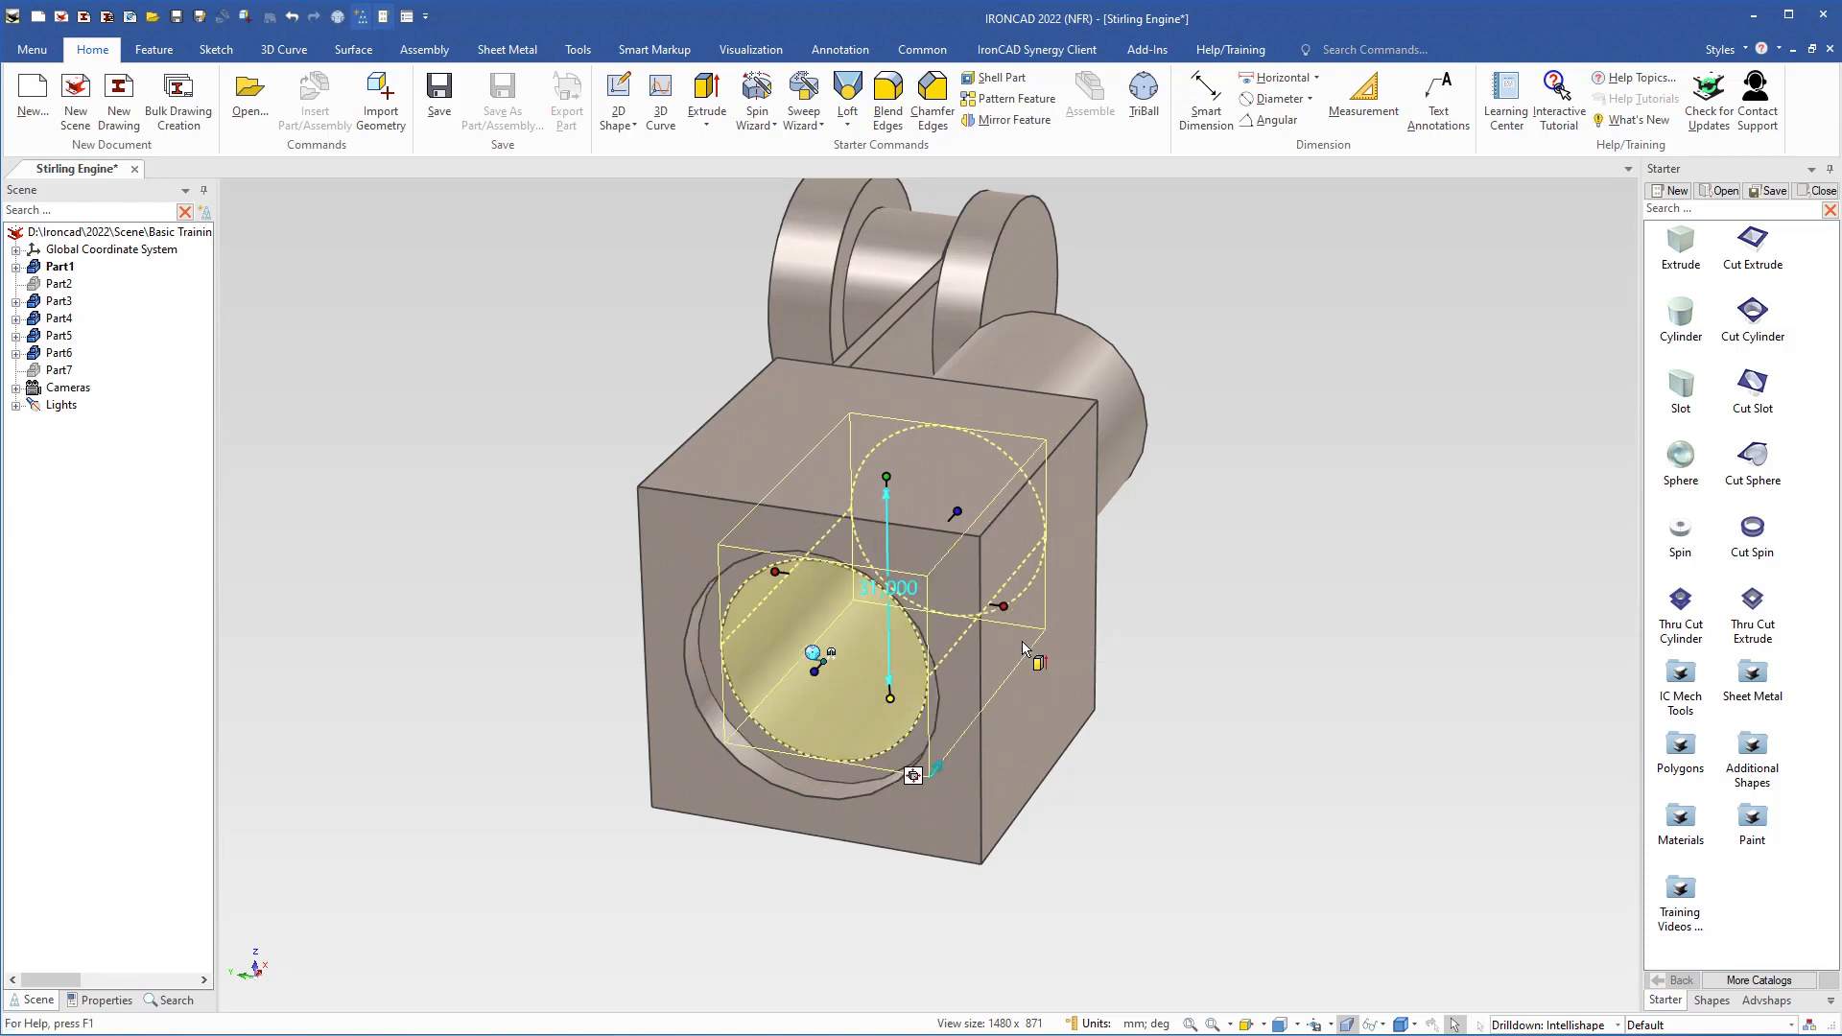
{"action": "scroll", "coordinate": [1023, 649], "scroll_direction": "up", "scroll_amount": 1}
{"action": "left_click_drag", "start_coordinate": [938, 482], "coordinate": [890, 515]}
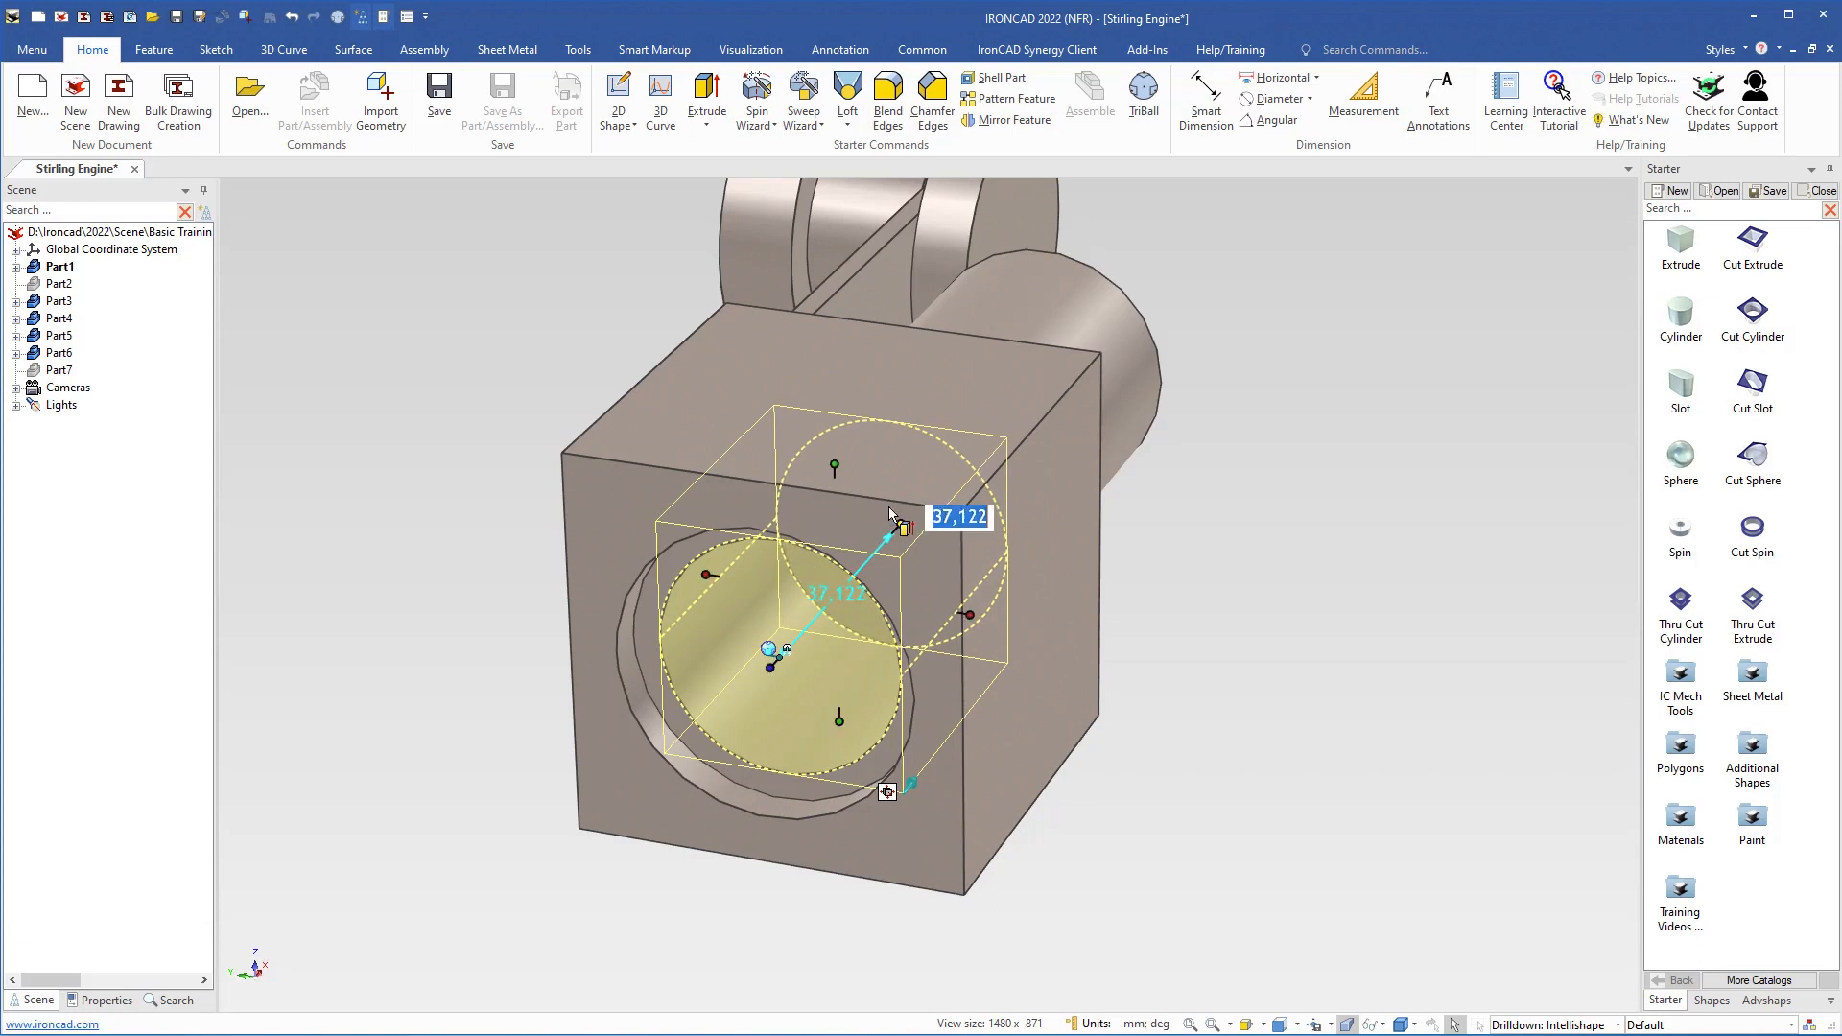
{"action": "type", "text": "38"}
{"action": "key", "text": "Return"}
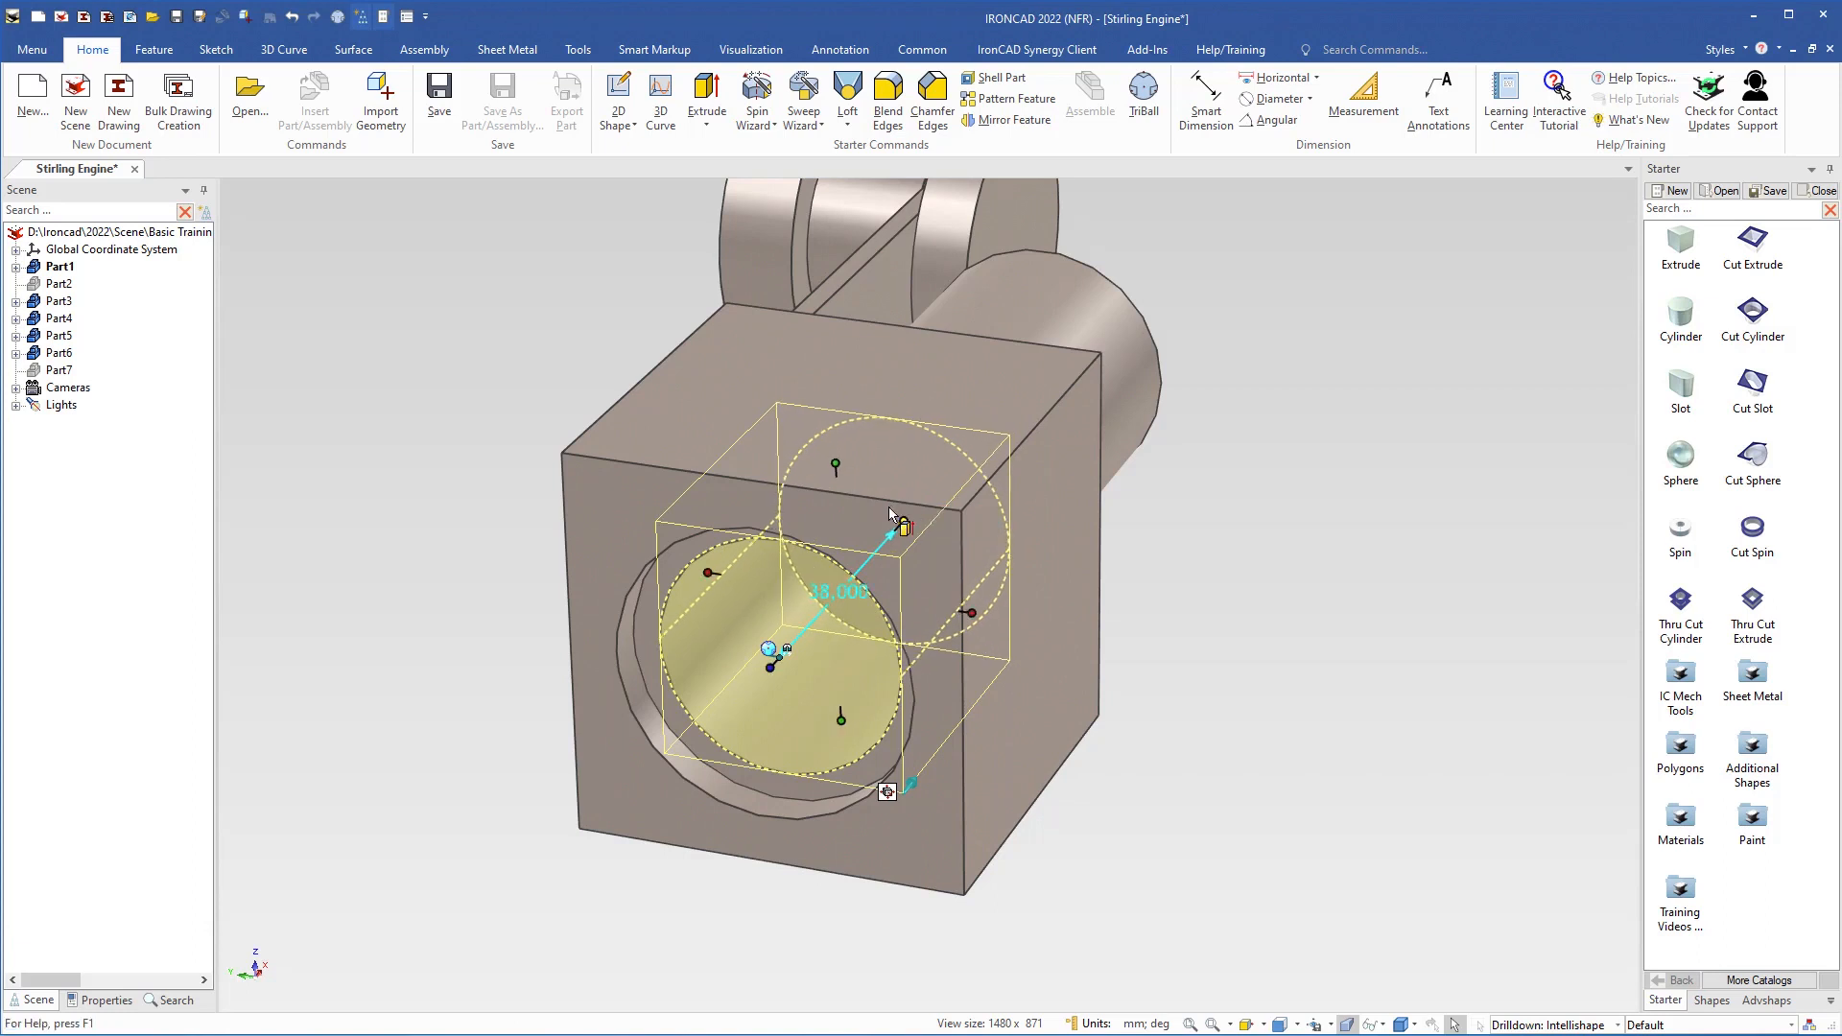
{"action": "left_click", "coordinate": [1182, 562]}
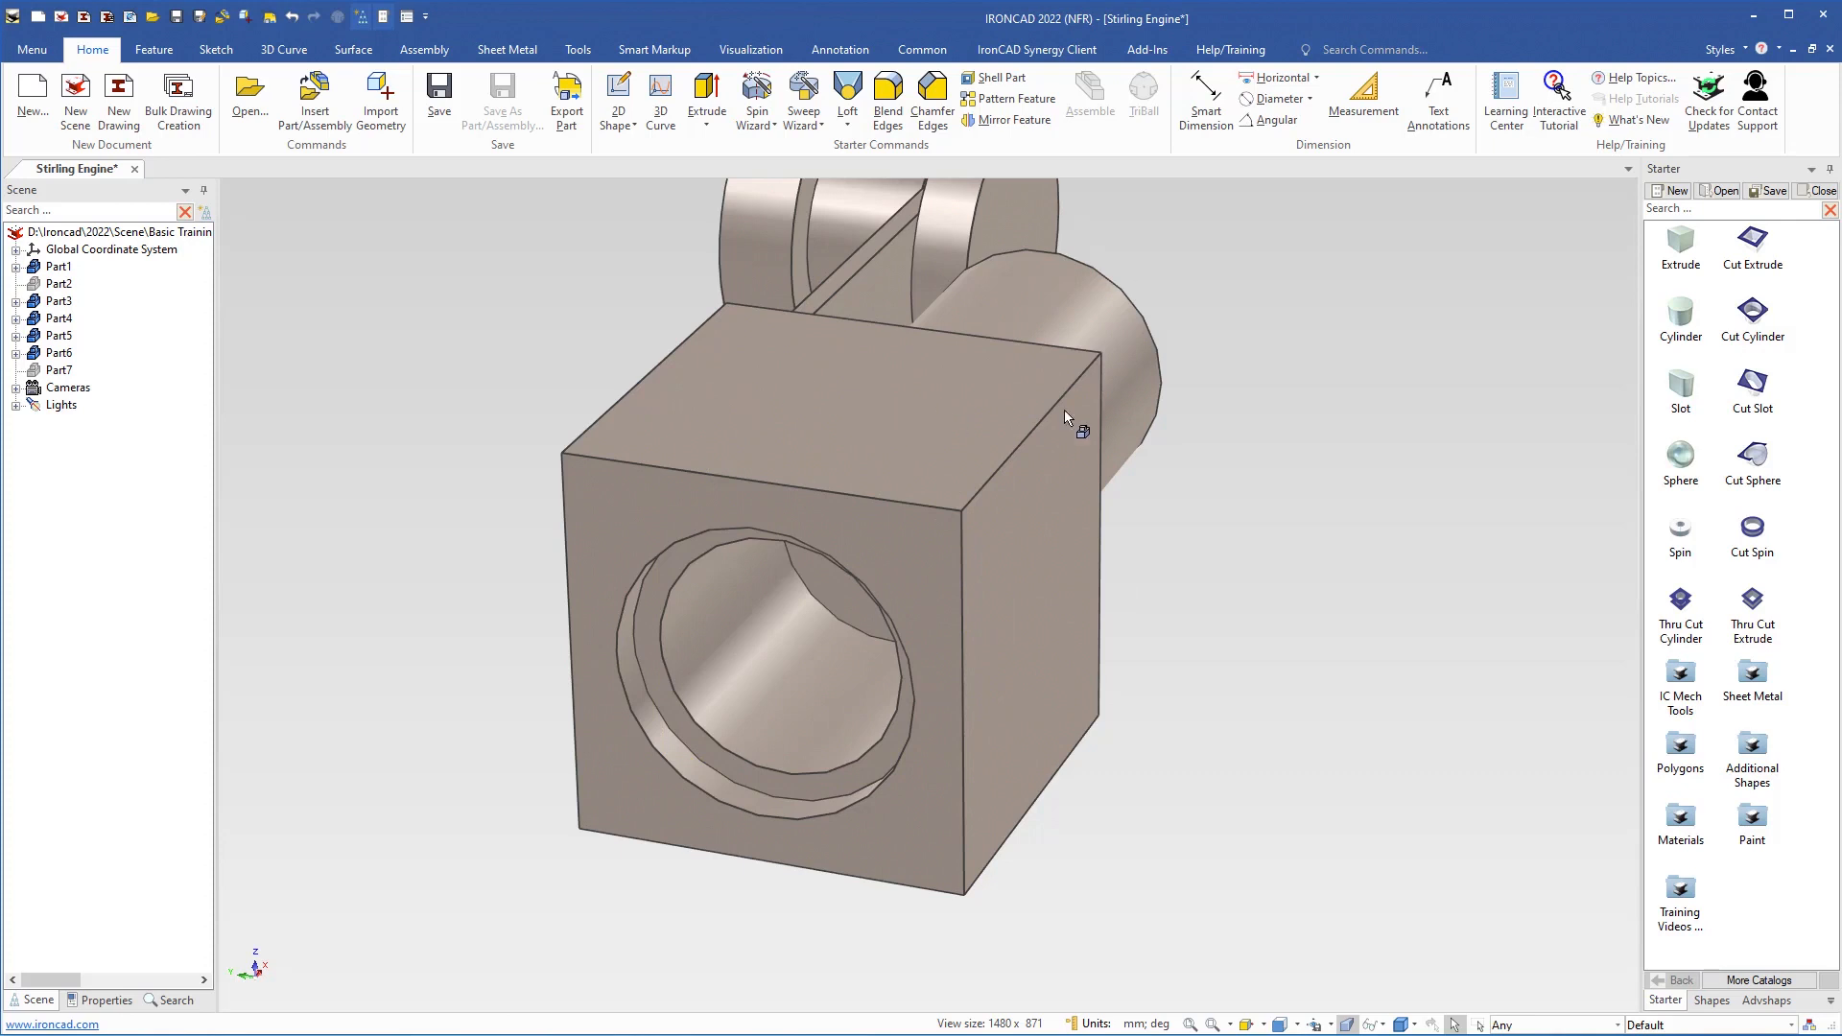
Cut a 29 mm diameter hole at the centre of the block's top face, with its depth snapped to the front bore's centre
{"action": "left_click_drag", "start_coordinate": [1754, 317], "coordinate": [840, 407]}
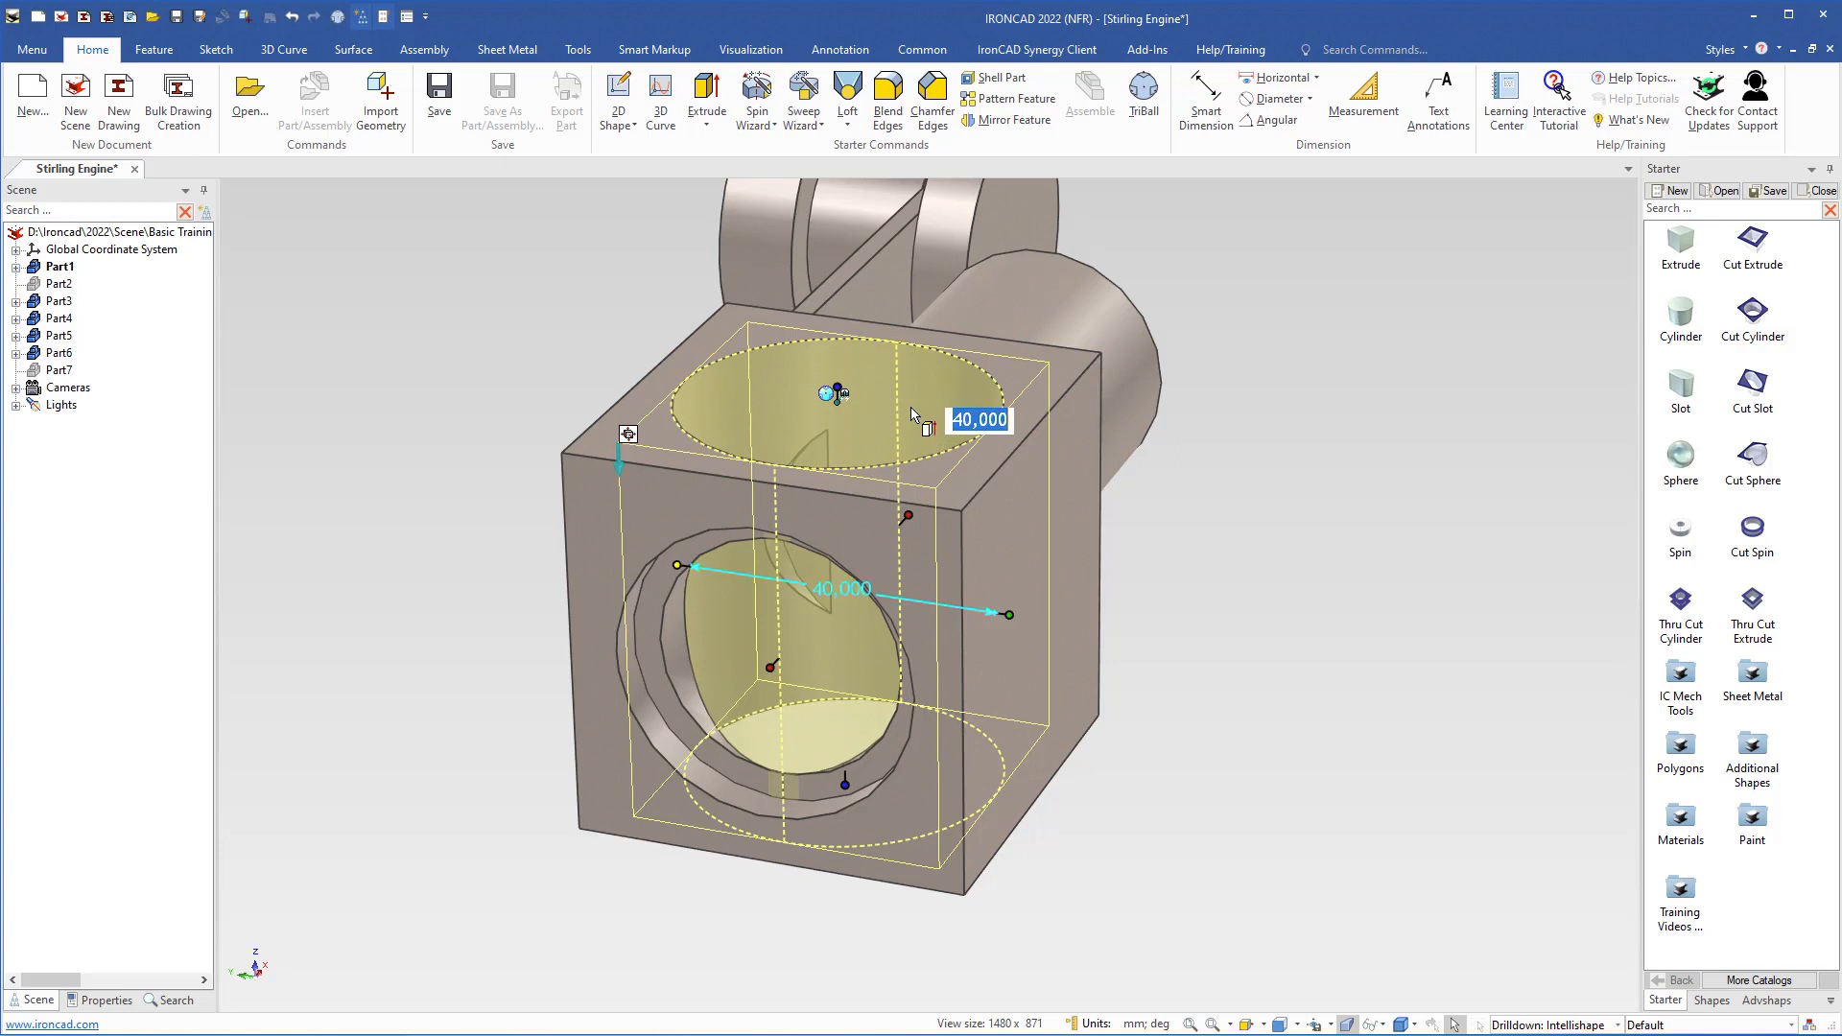
{"action": "type", "text": "29"}
{"action": "key", "text": "Return"}
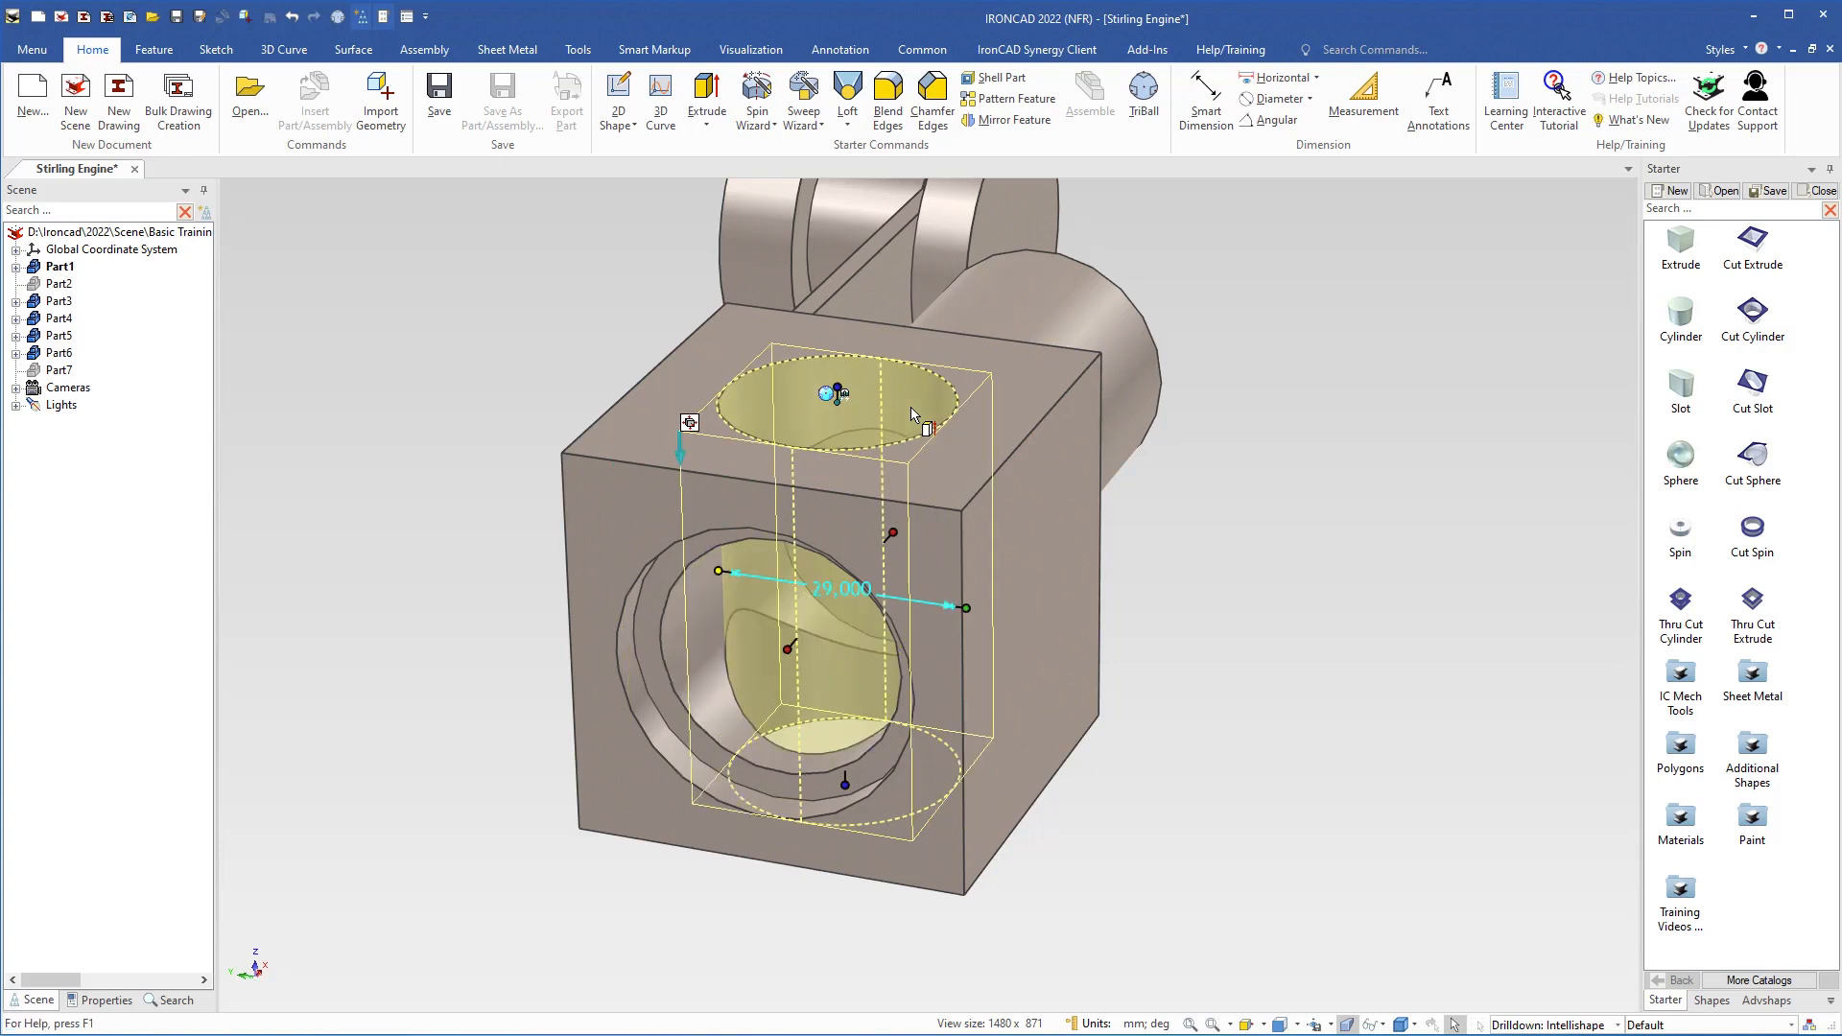
{"action": "left_click_drag", "start_coordinate": [850, 782], "coordinate": [842, 625]}
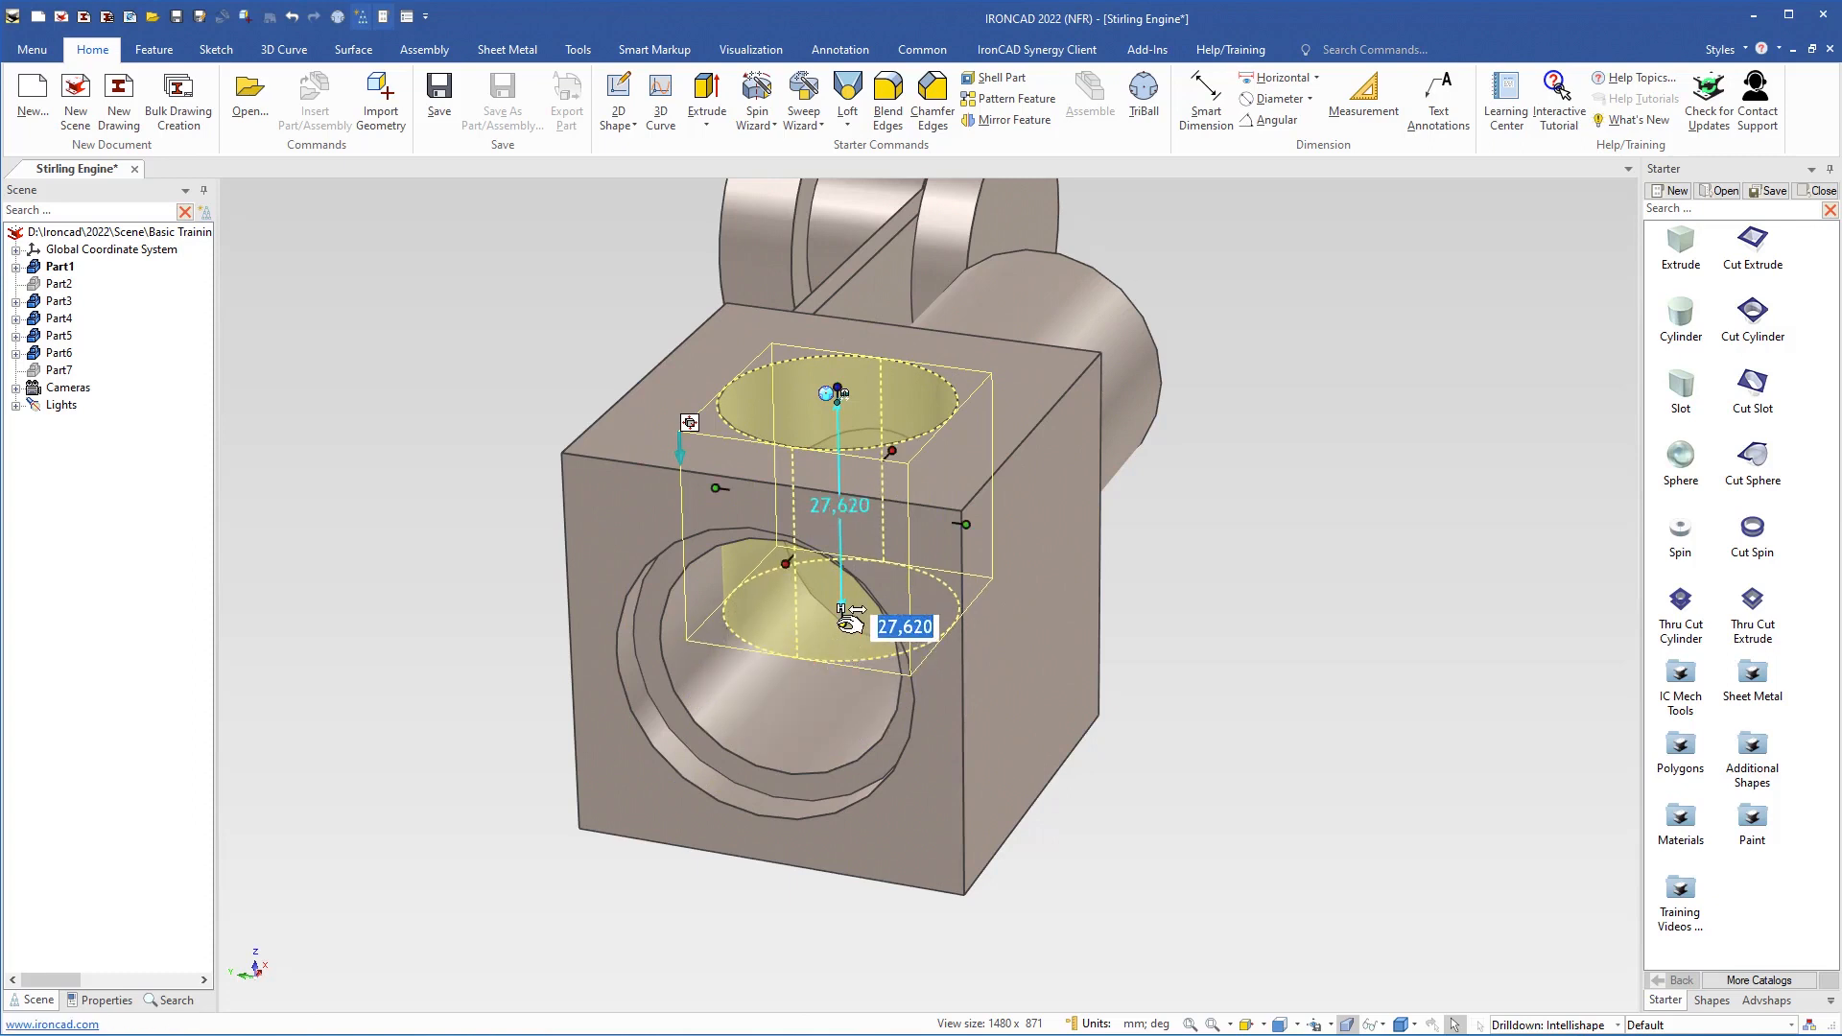
{"action": "right_click", "coordinate": [842, 625]}
{"action": "left_click", "coordinate": [906, 745]}
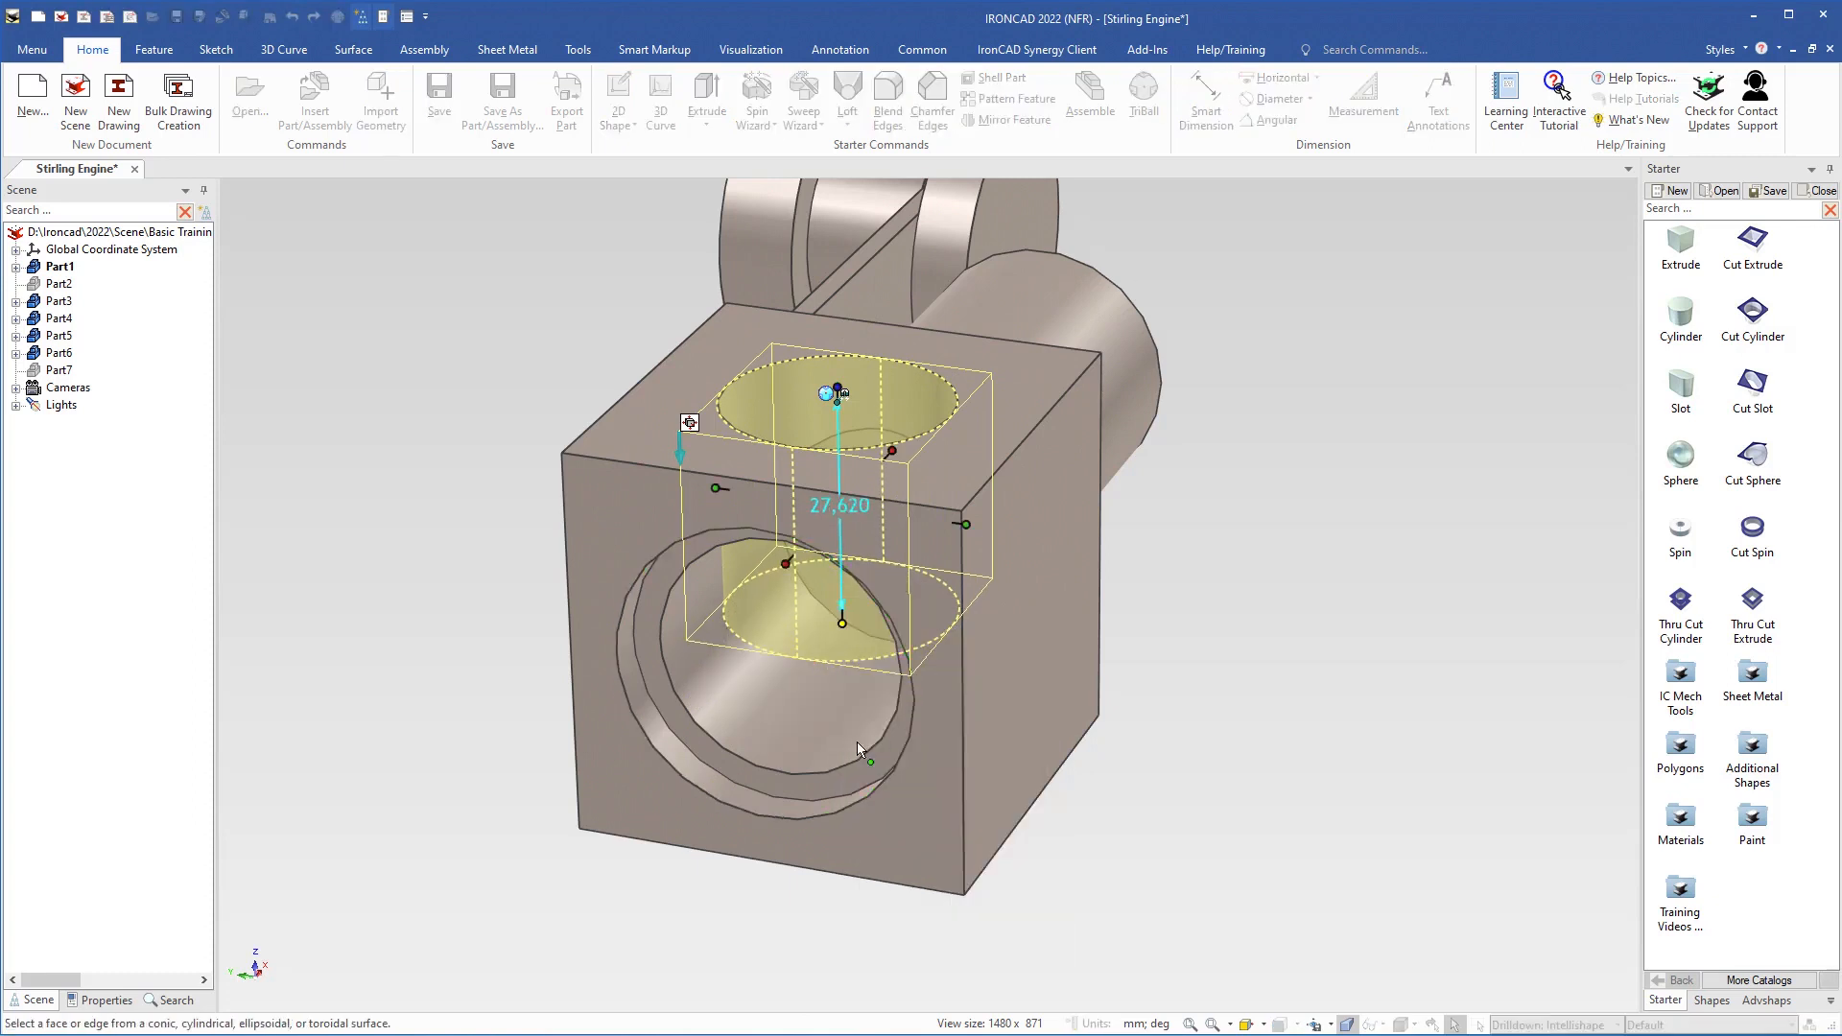
{"action": "left_click", "coordinate": [708, 734]}
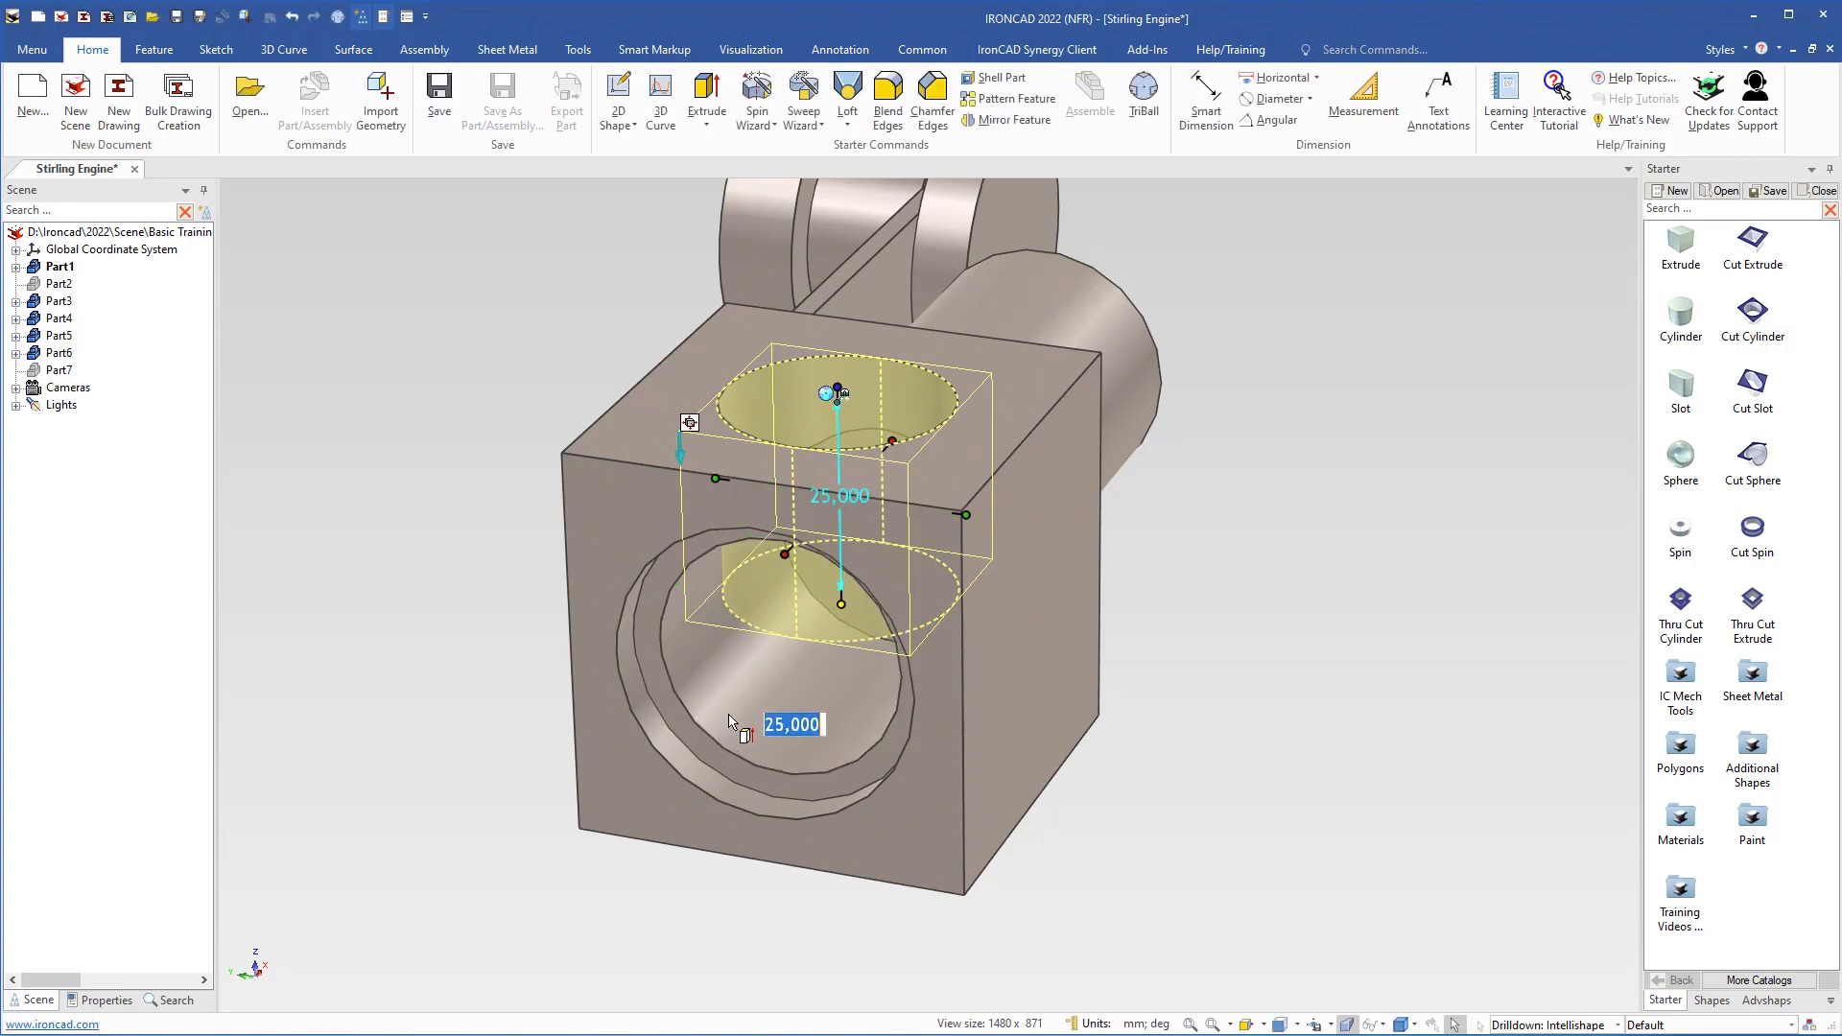
{"action": "middle_click_drag", "start_coordinate": [715, 739], "coordinate": [732, 777]}
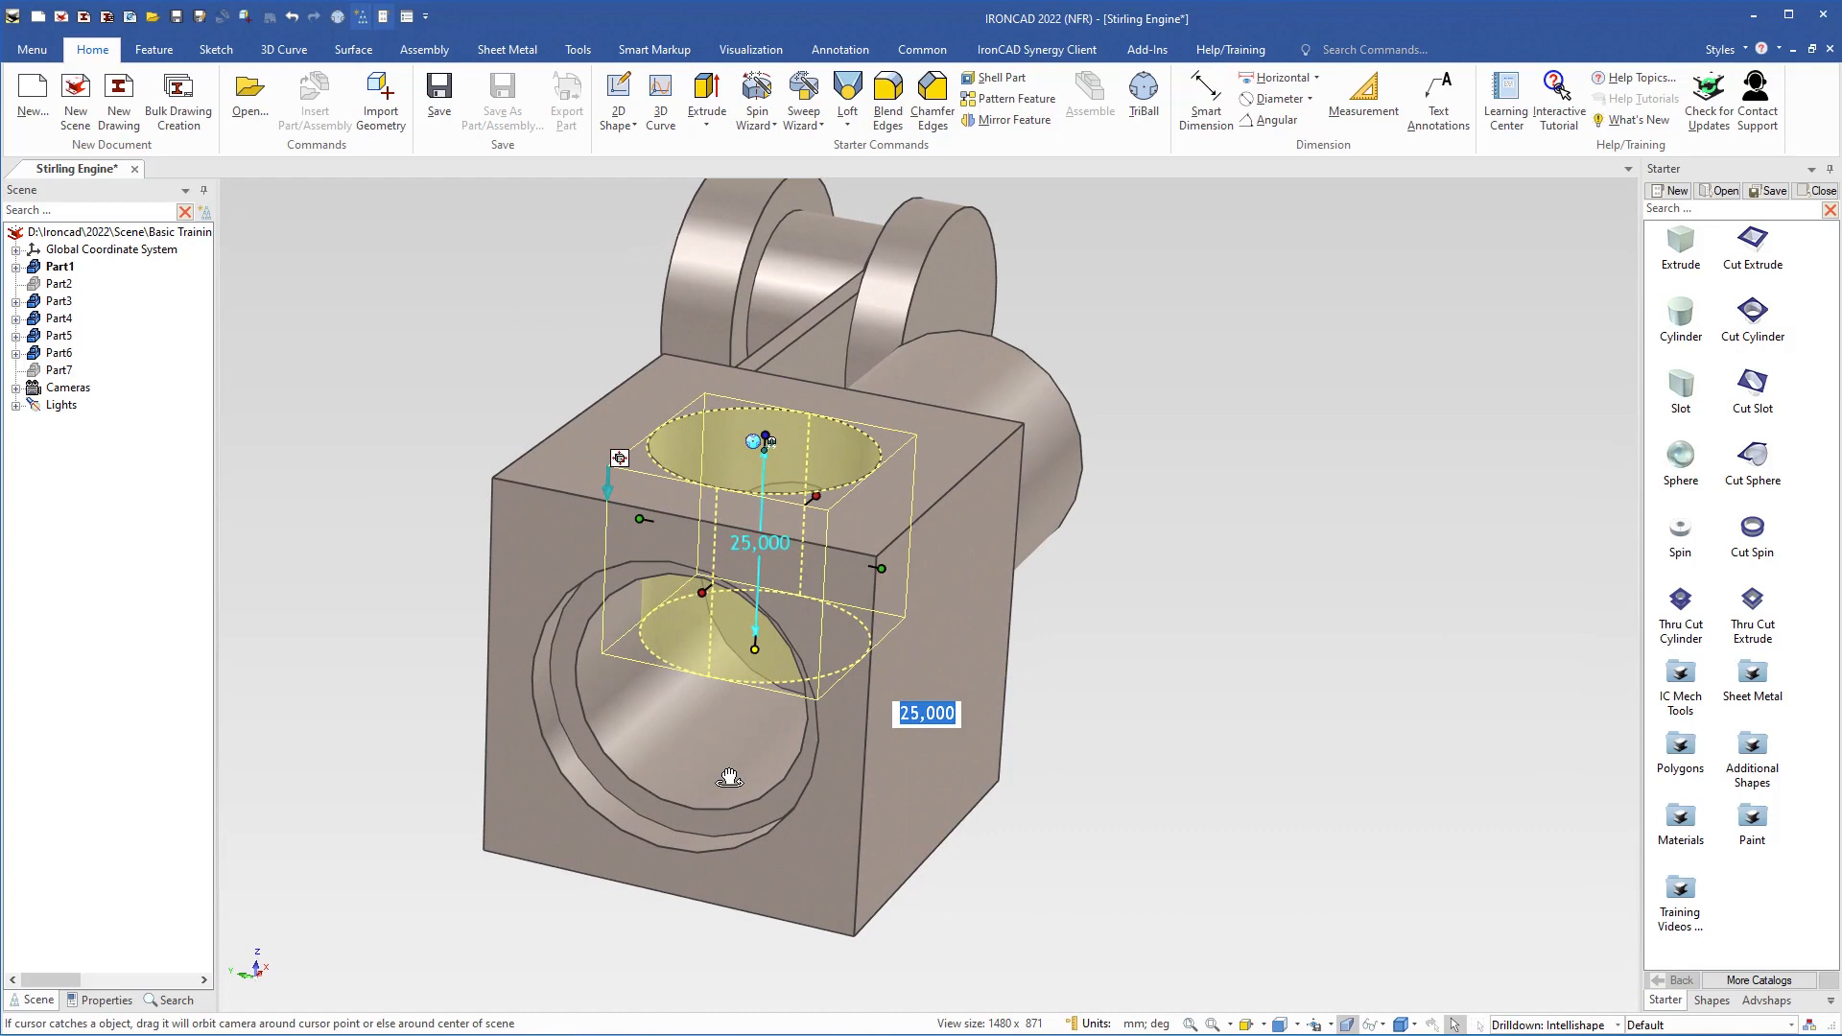
{"action": "left_click", "coordinate": [1102, 848]}
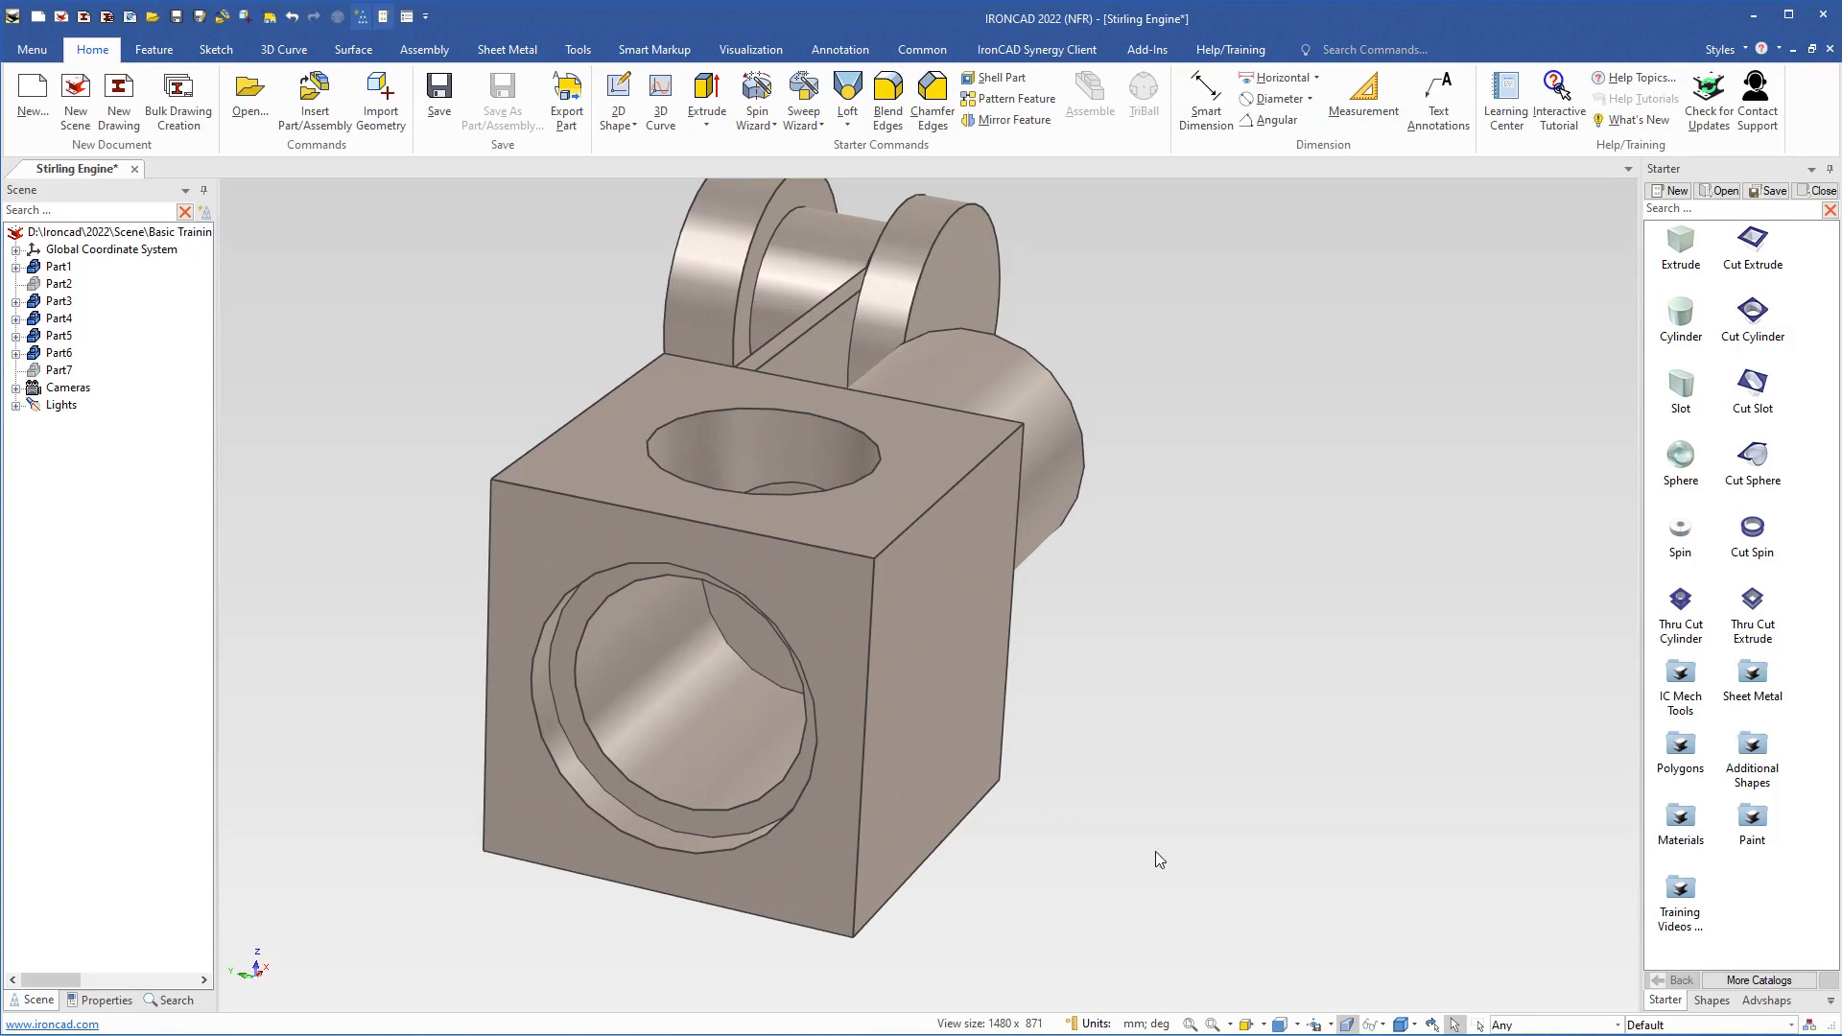
Switch to the Piston Rod Outlet camera and cut an 8 mm diameter hole centred in the outlet cylinder's end face
{"action": "left_click", "coordinate": [1331, 1025]}
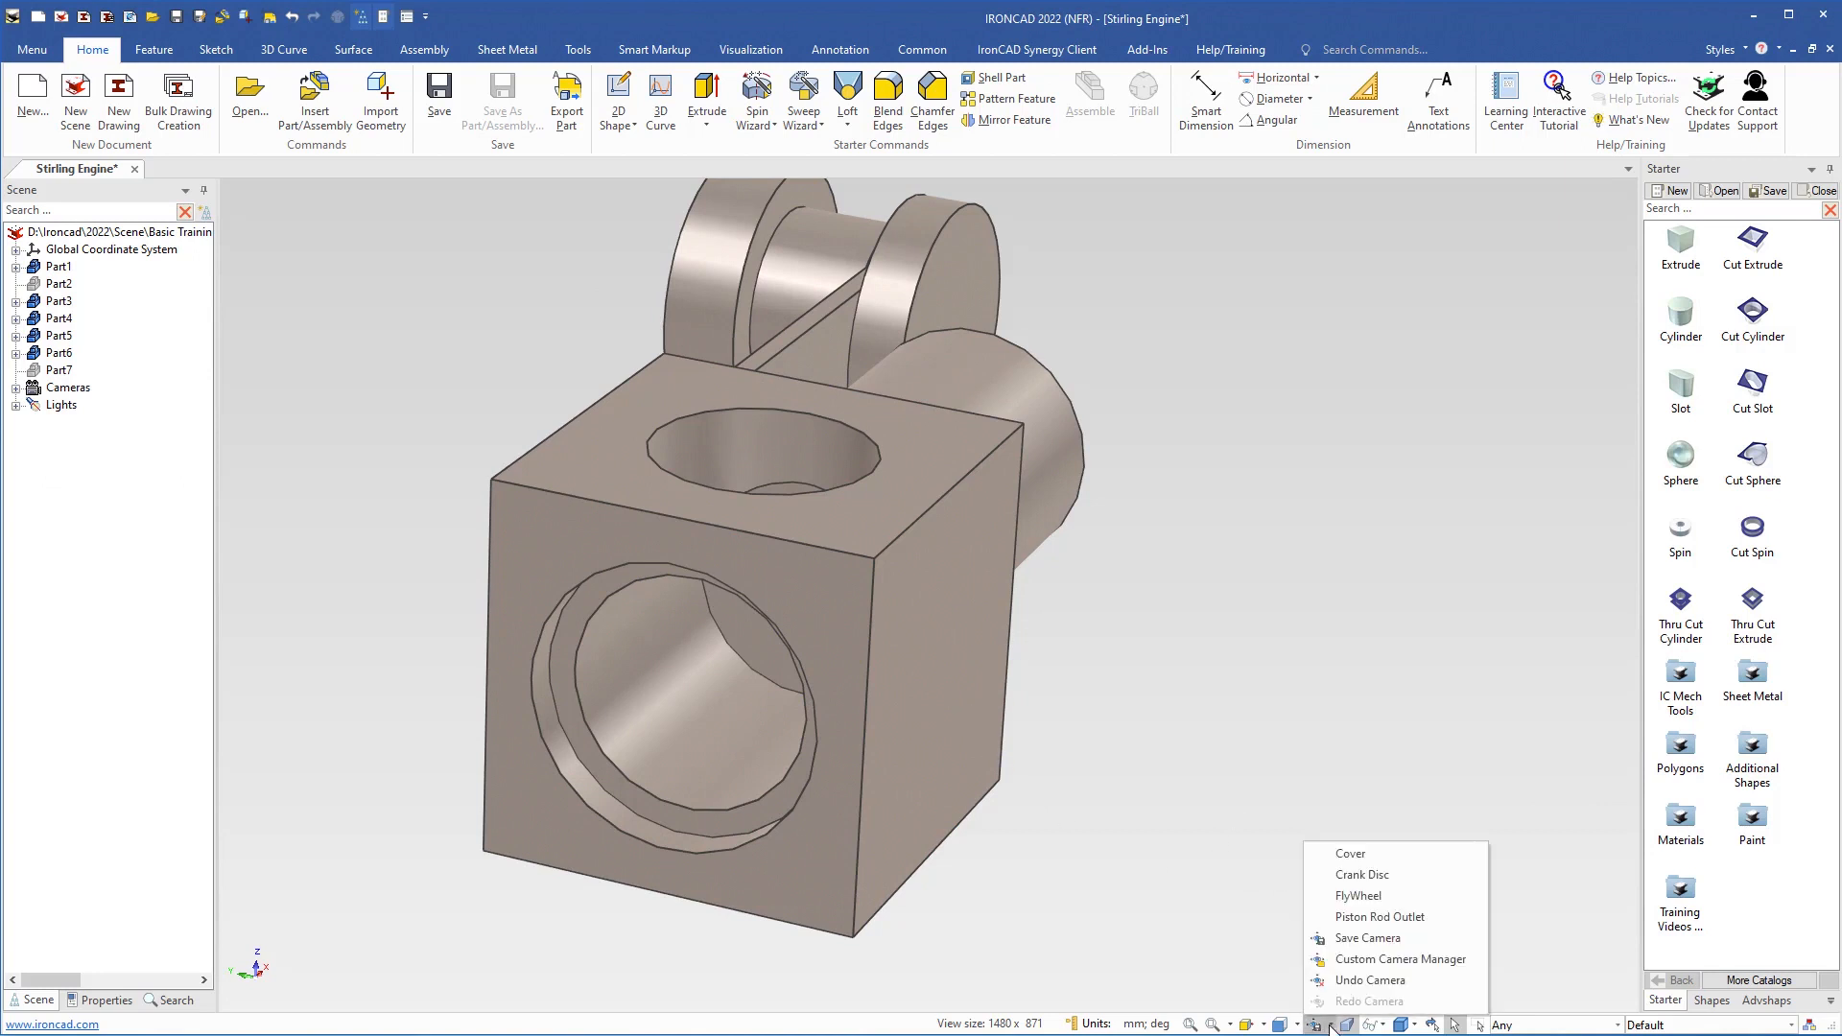
{"action": "left_click", "coordinate": [1345, 917]}
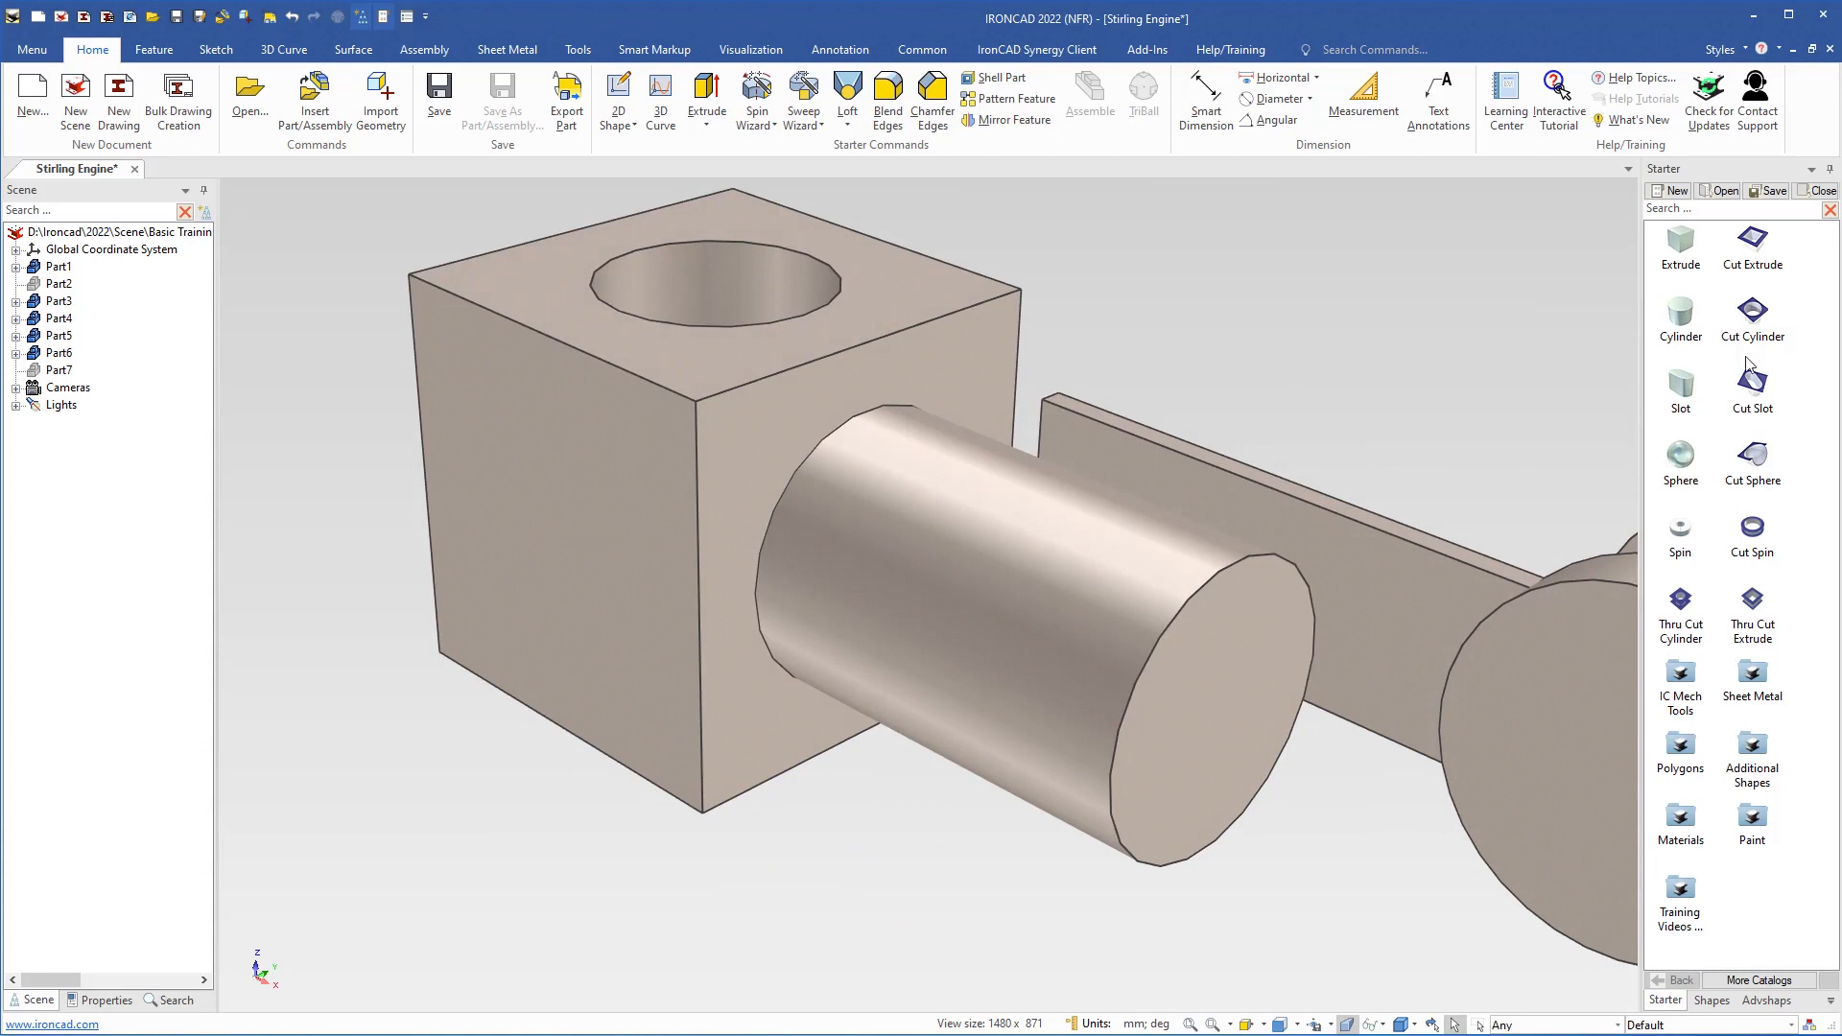
{"action": "left_click_drag", "start_coordinate": [1752, 317], "coordinate": [1215, 714]}
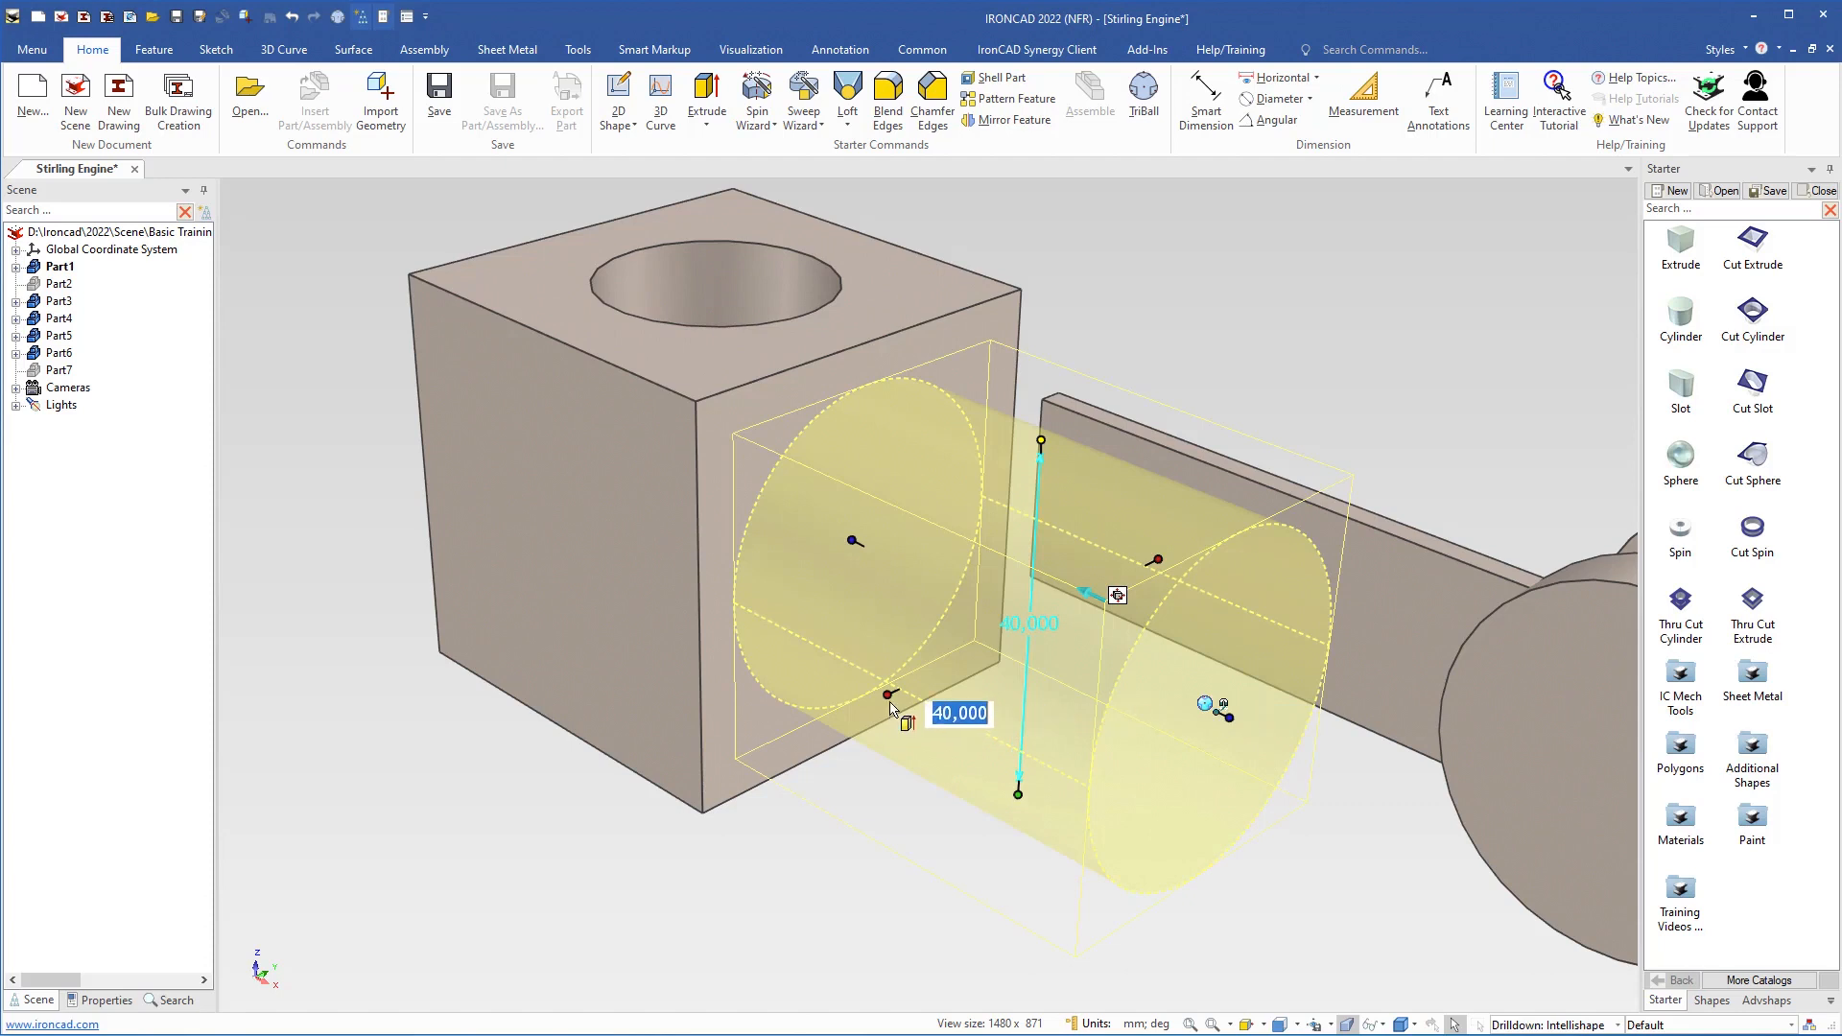
{"action": "left_click_drag", "start_coordinate": [888, 691], "coordinate": [1007, 646]}
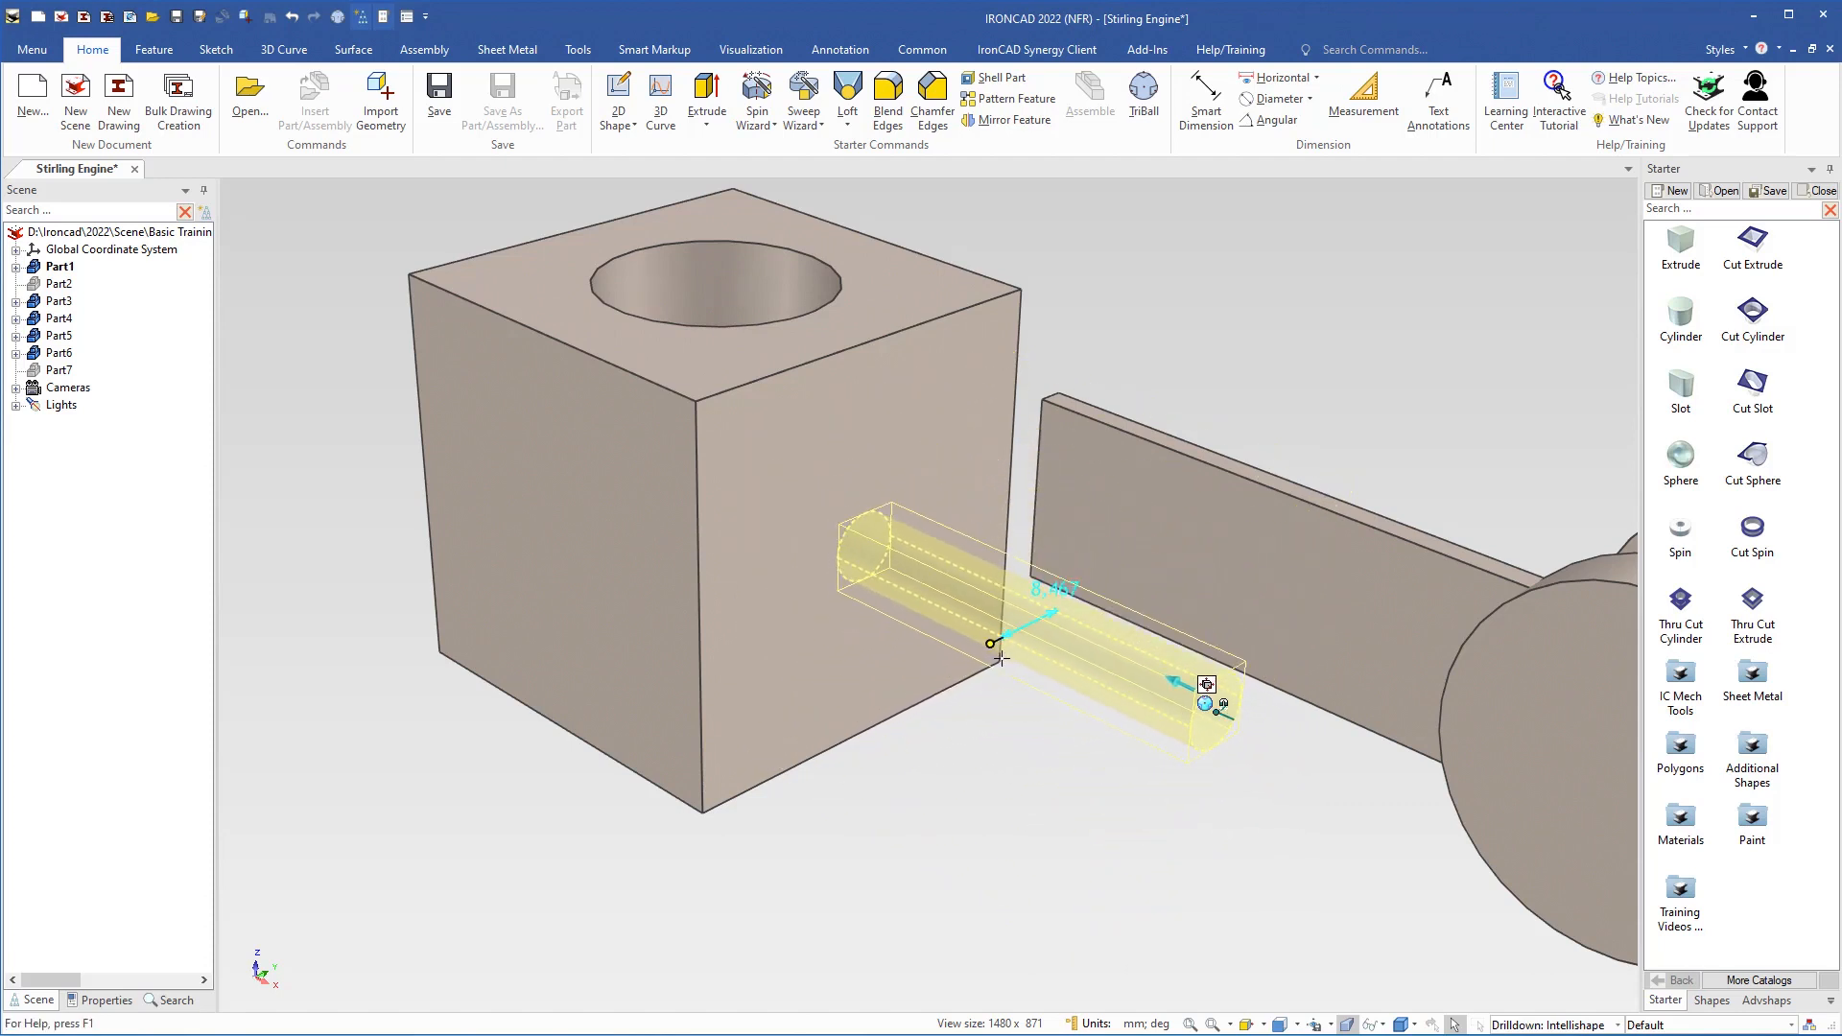
{"action": "type", "text": "8"}
{"action": "key", "text": "Return"}
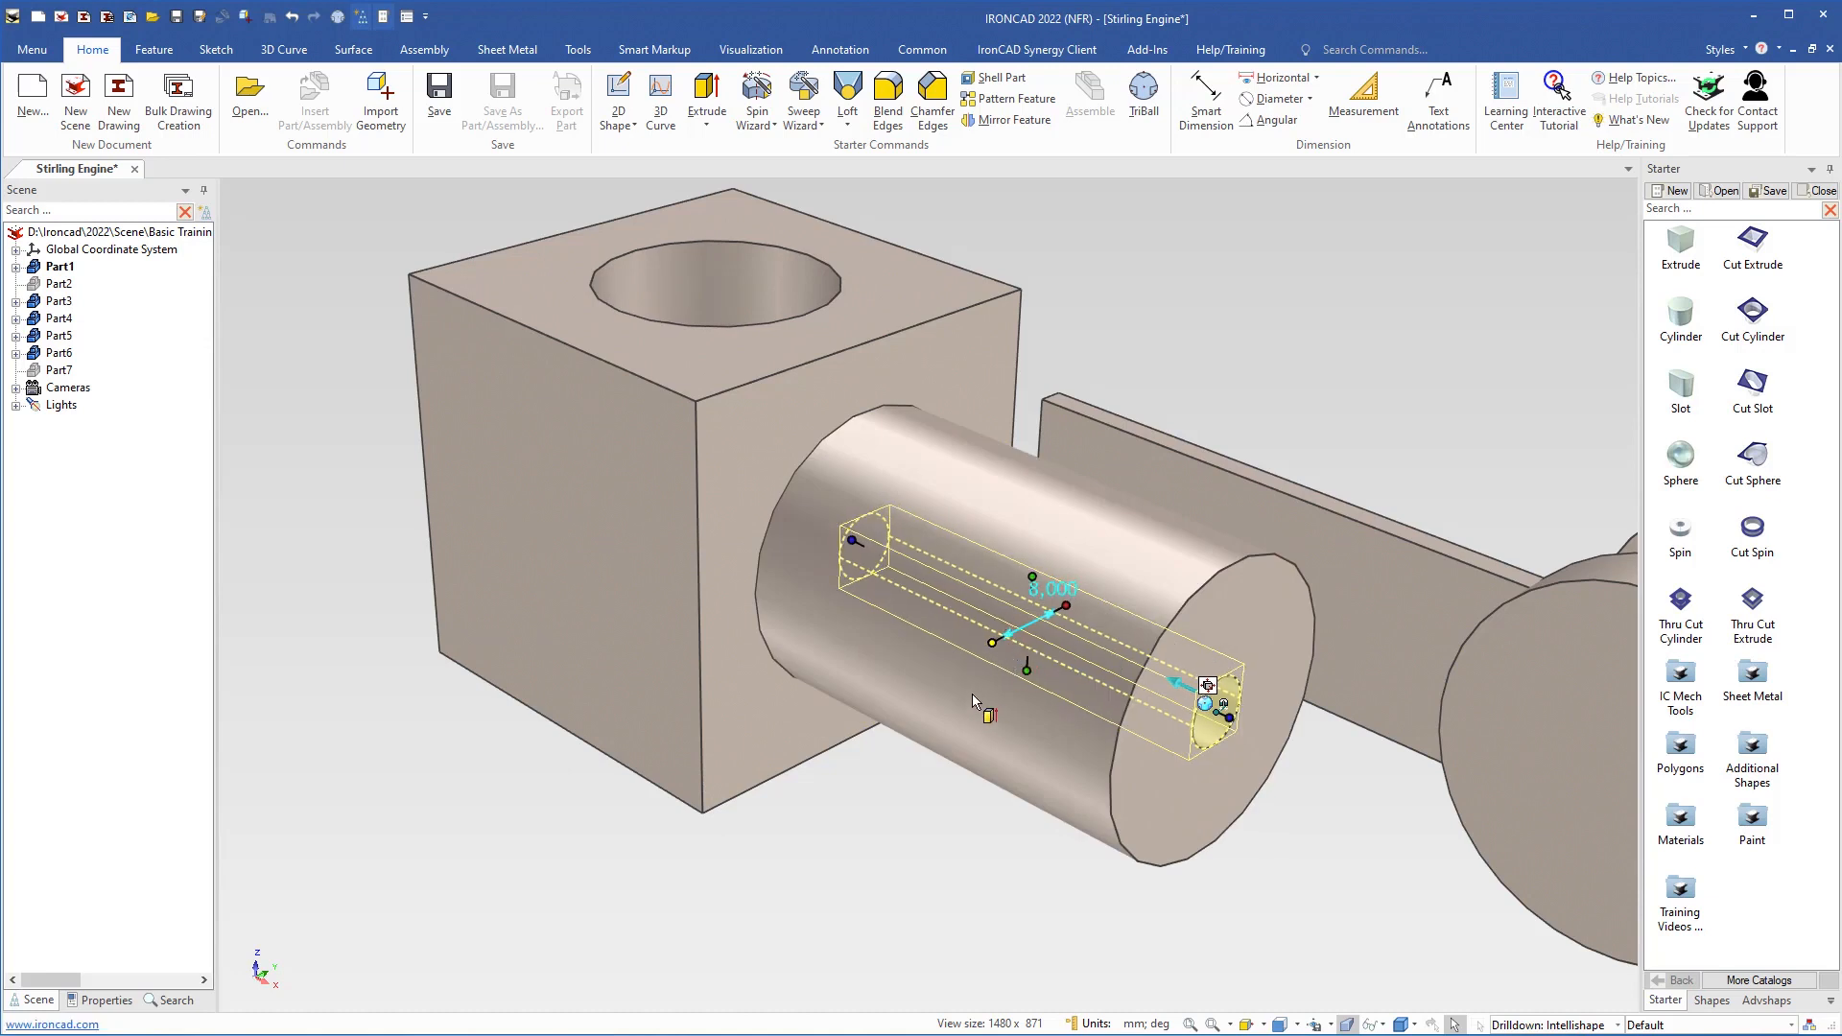
Set the outer diameter of the piston rod outlet cylinder to 12 mm
{"action": "left_click", "coordinate": [945, 703]}
{"action": "left_click_drag", "start_coordinate": [914, 682], "coordinate": [985, 661]}
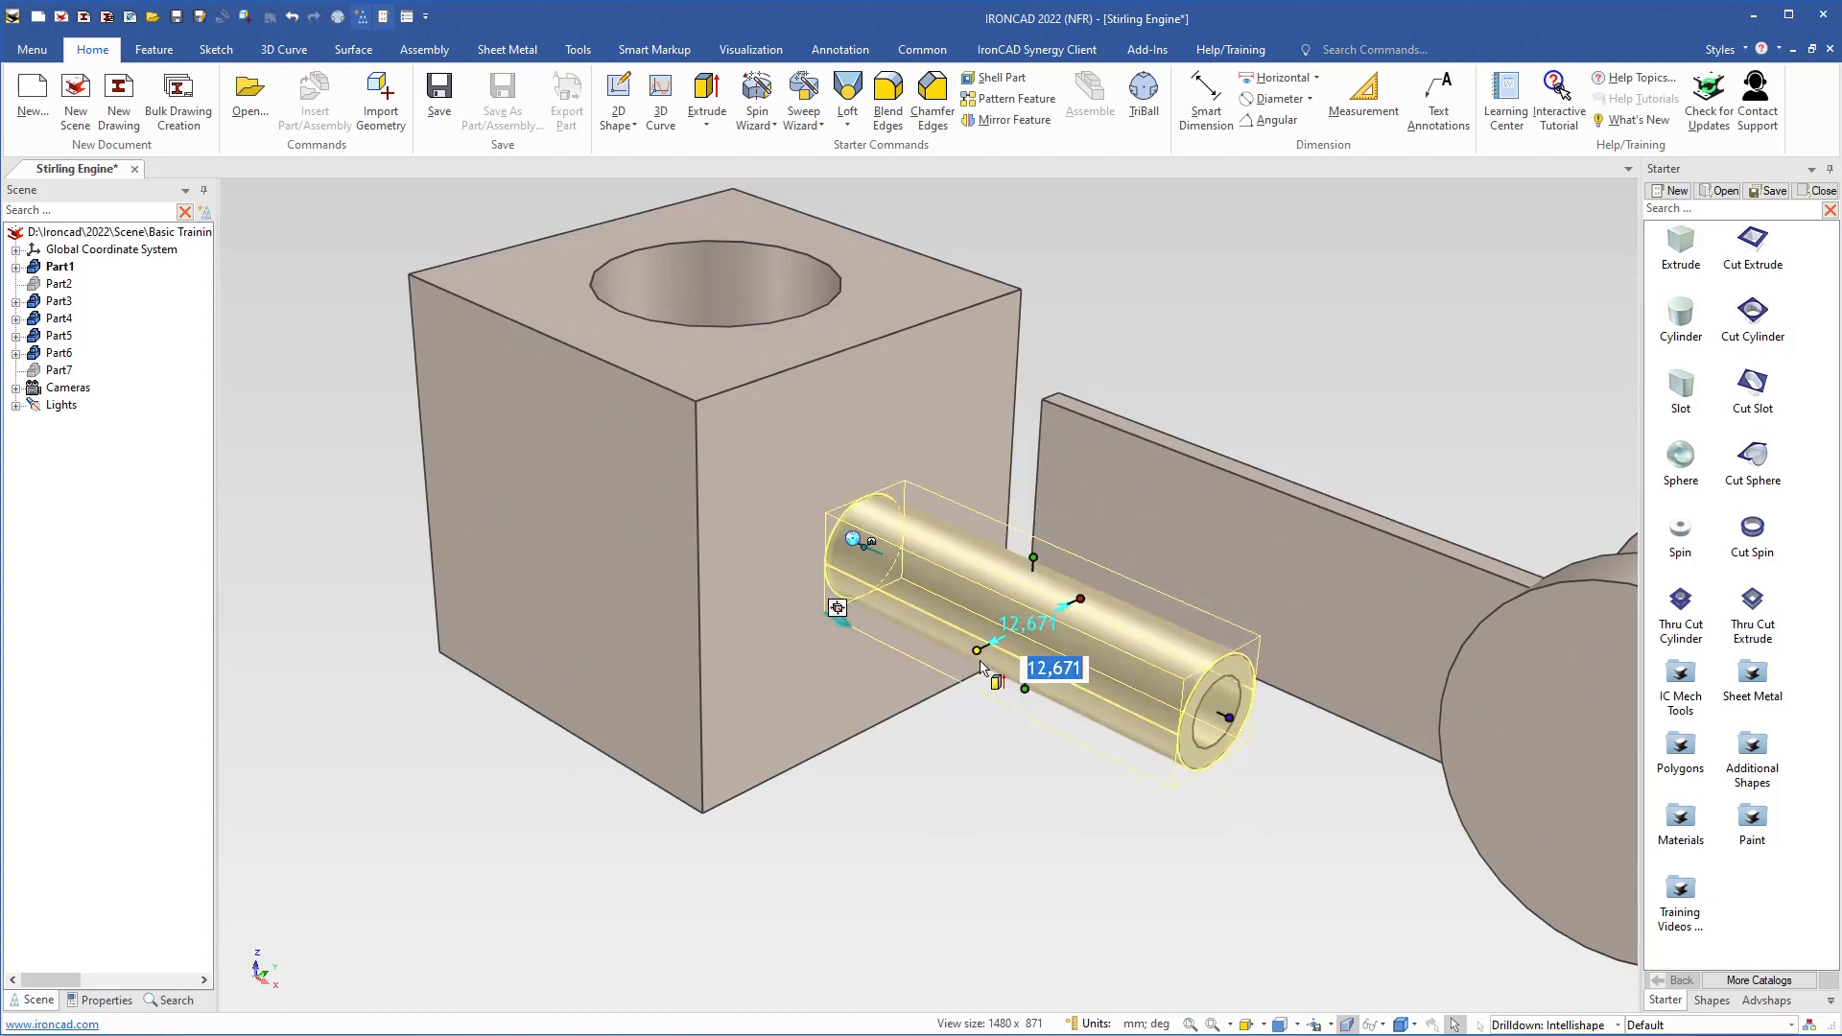
{"action": "type", "text": "12"}
{"action": "key", "text": "Return"}
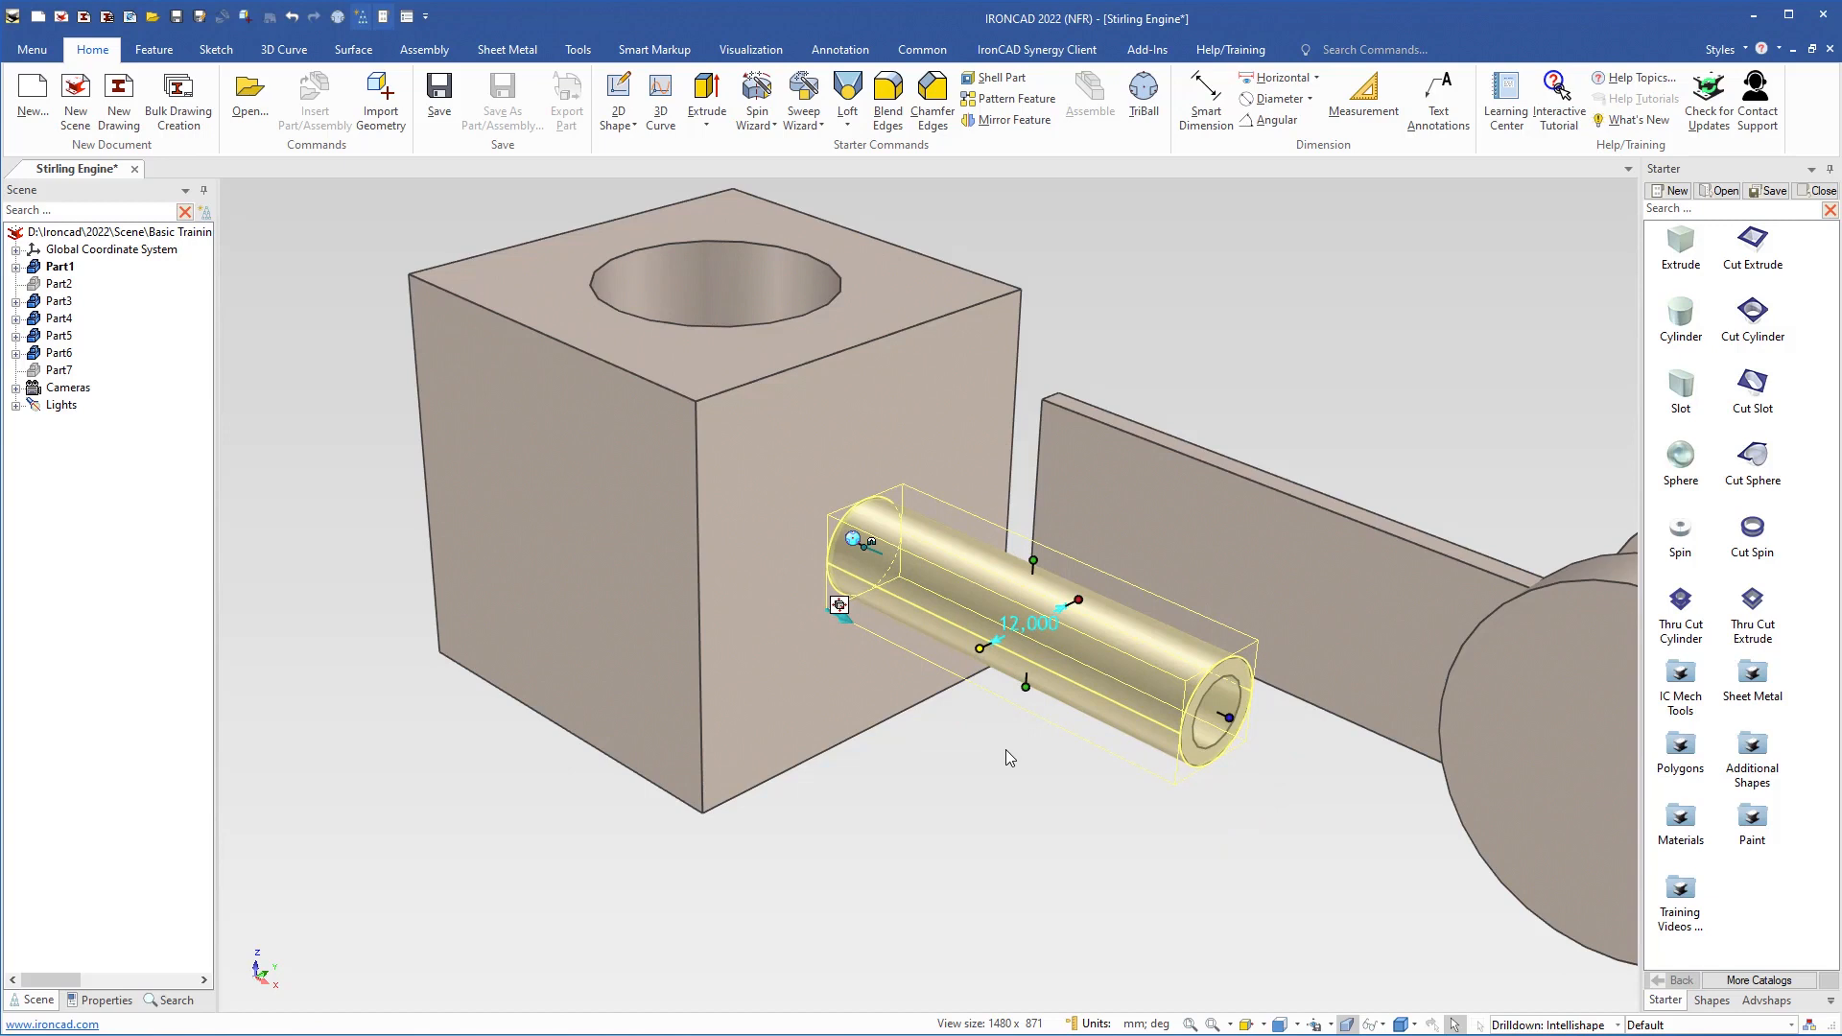
{"action": "left_click", "coordinate": [1006, 751]}
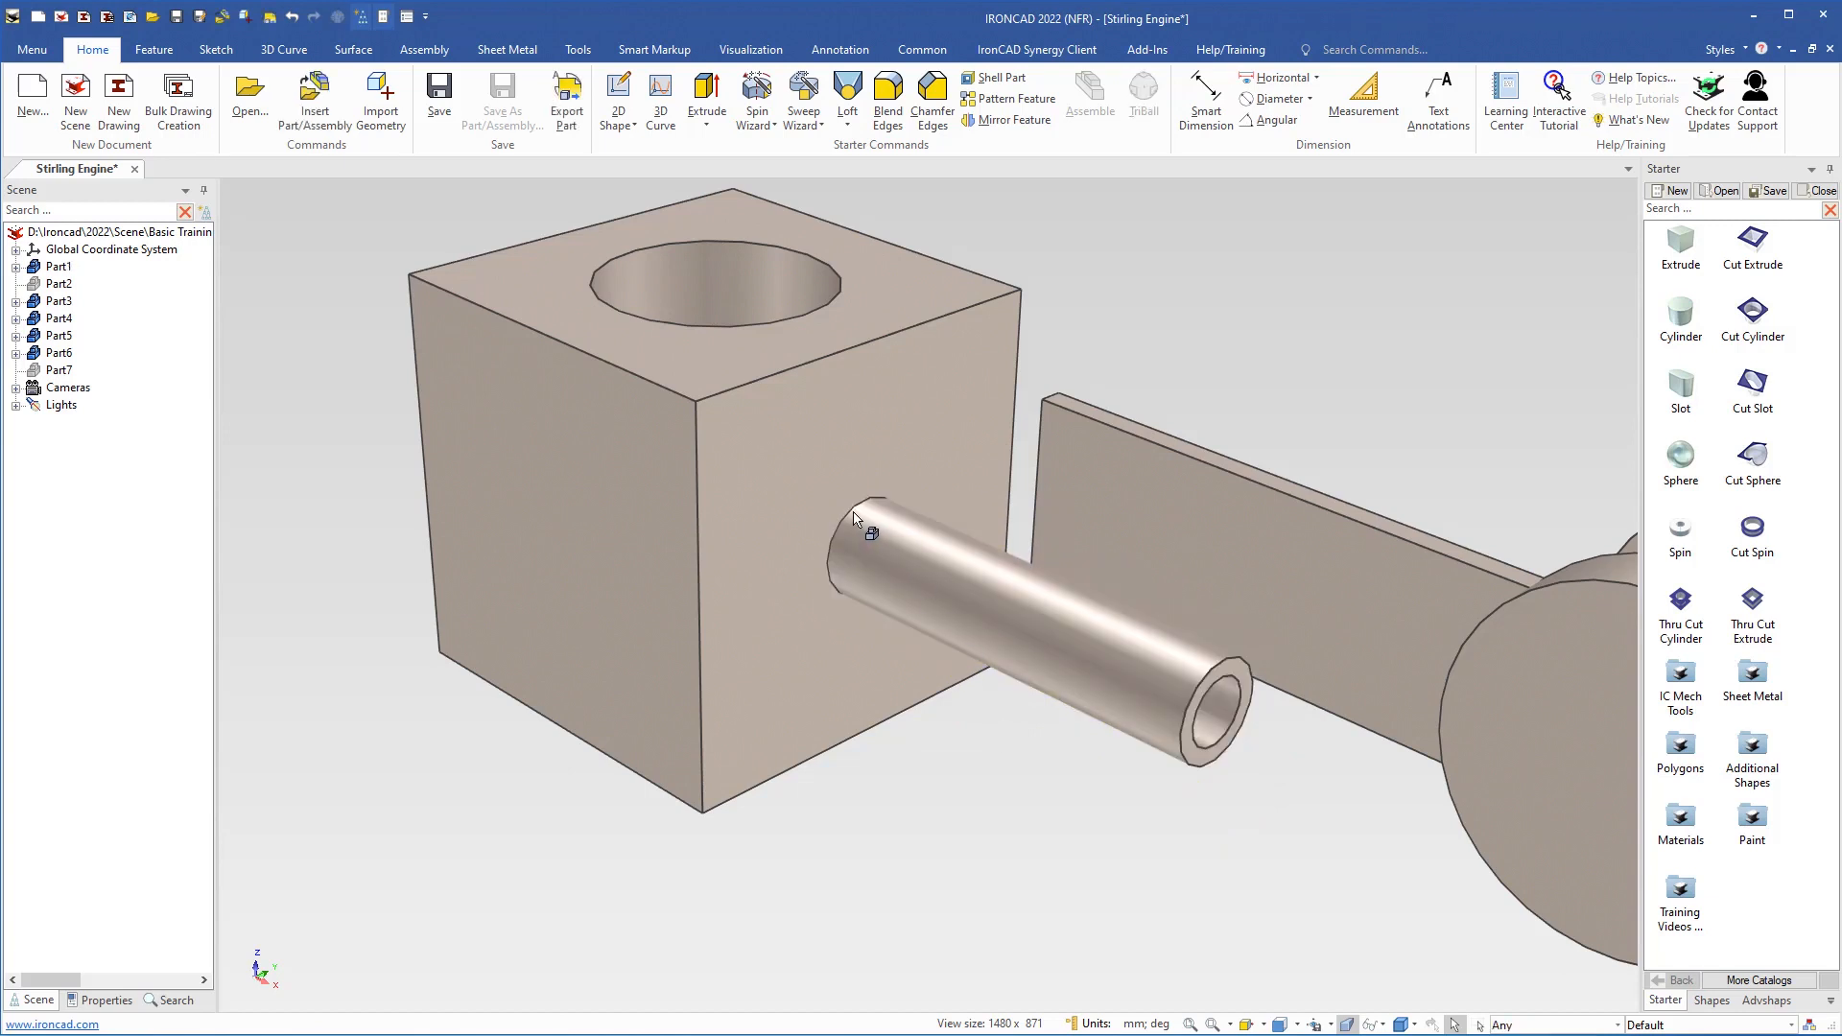
Blend the edge where the piston rod outlet cylinder meets the block with a constant 10 mm radius
{"action": "left_click", "coordinate": [887, 98]}
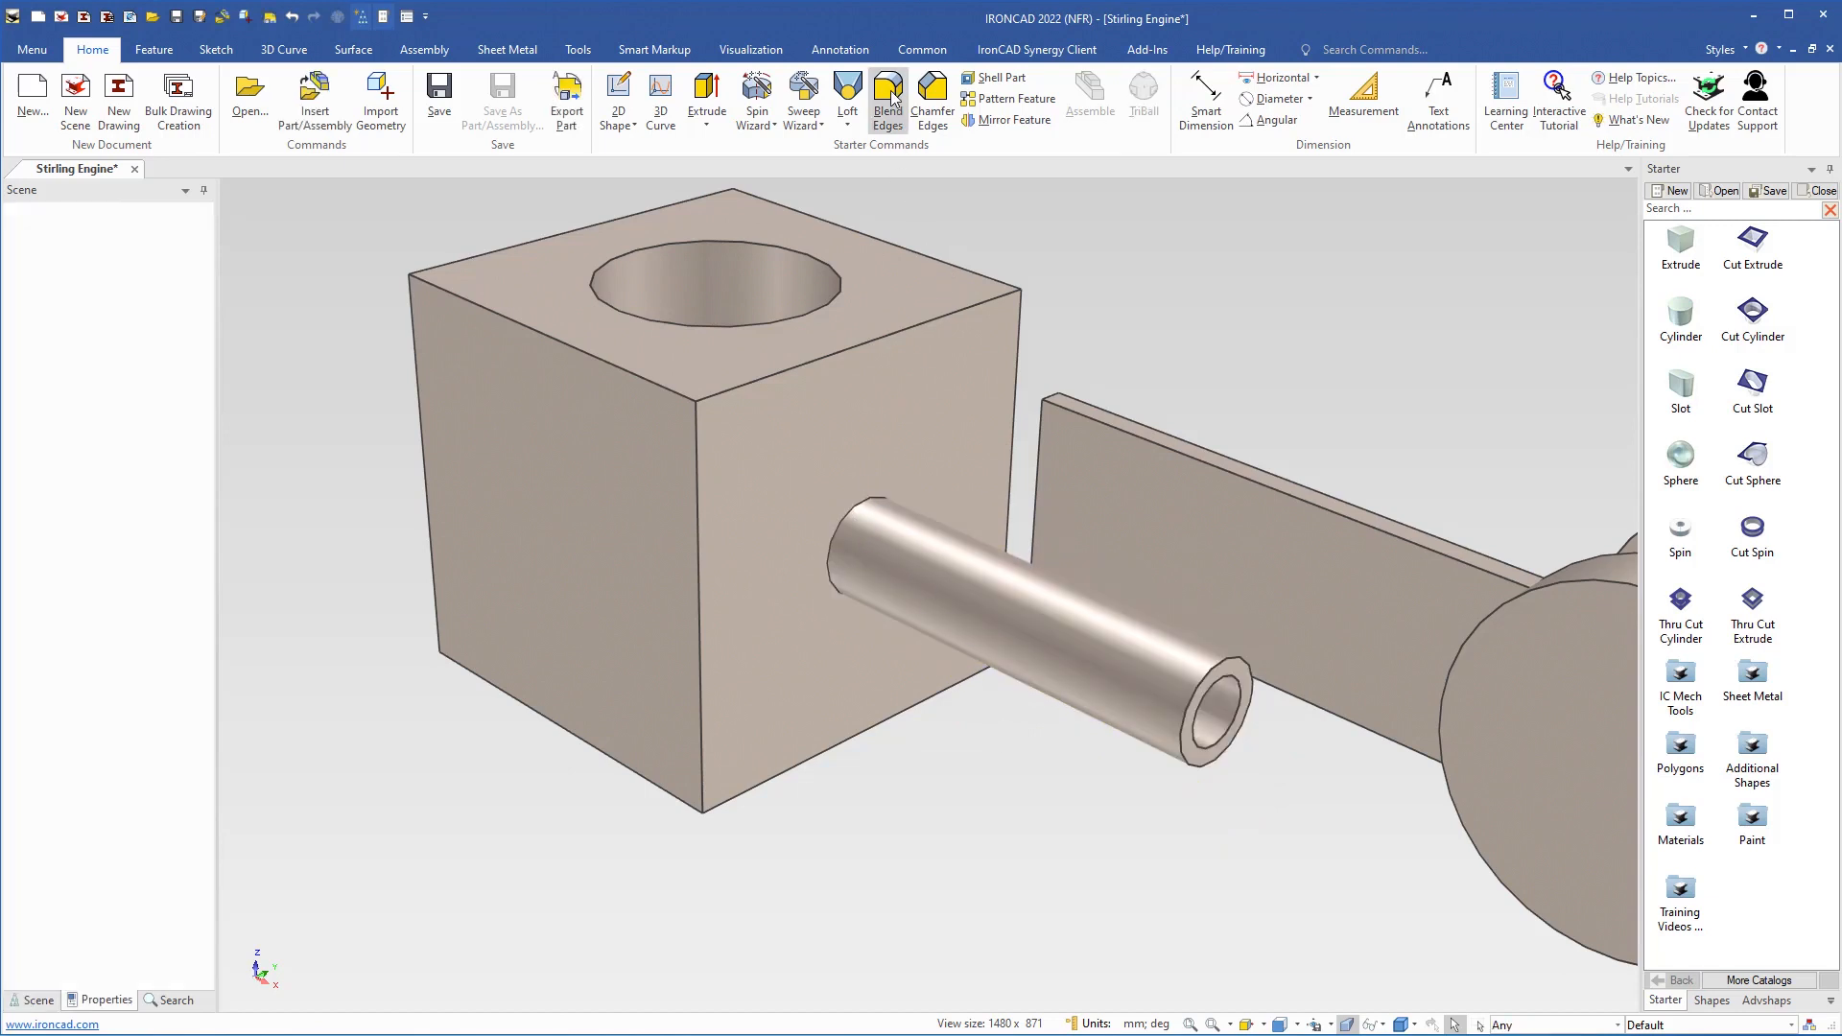
{"action": "left_click", "coordinate": [860, 513]}
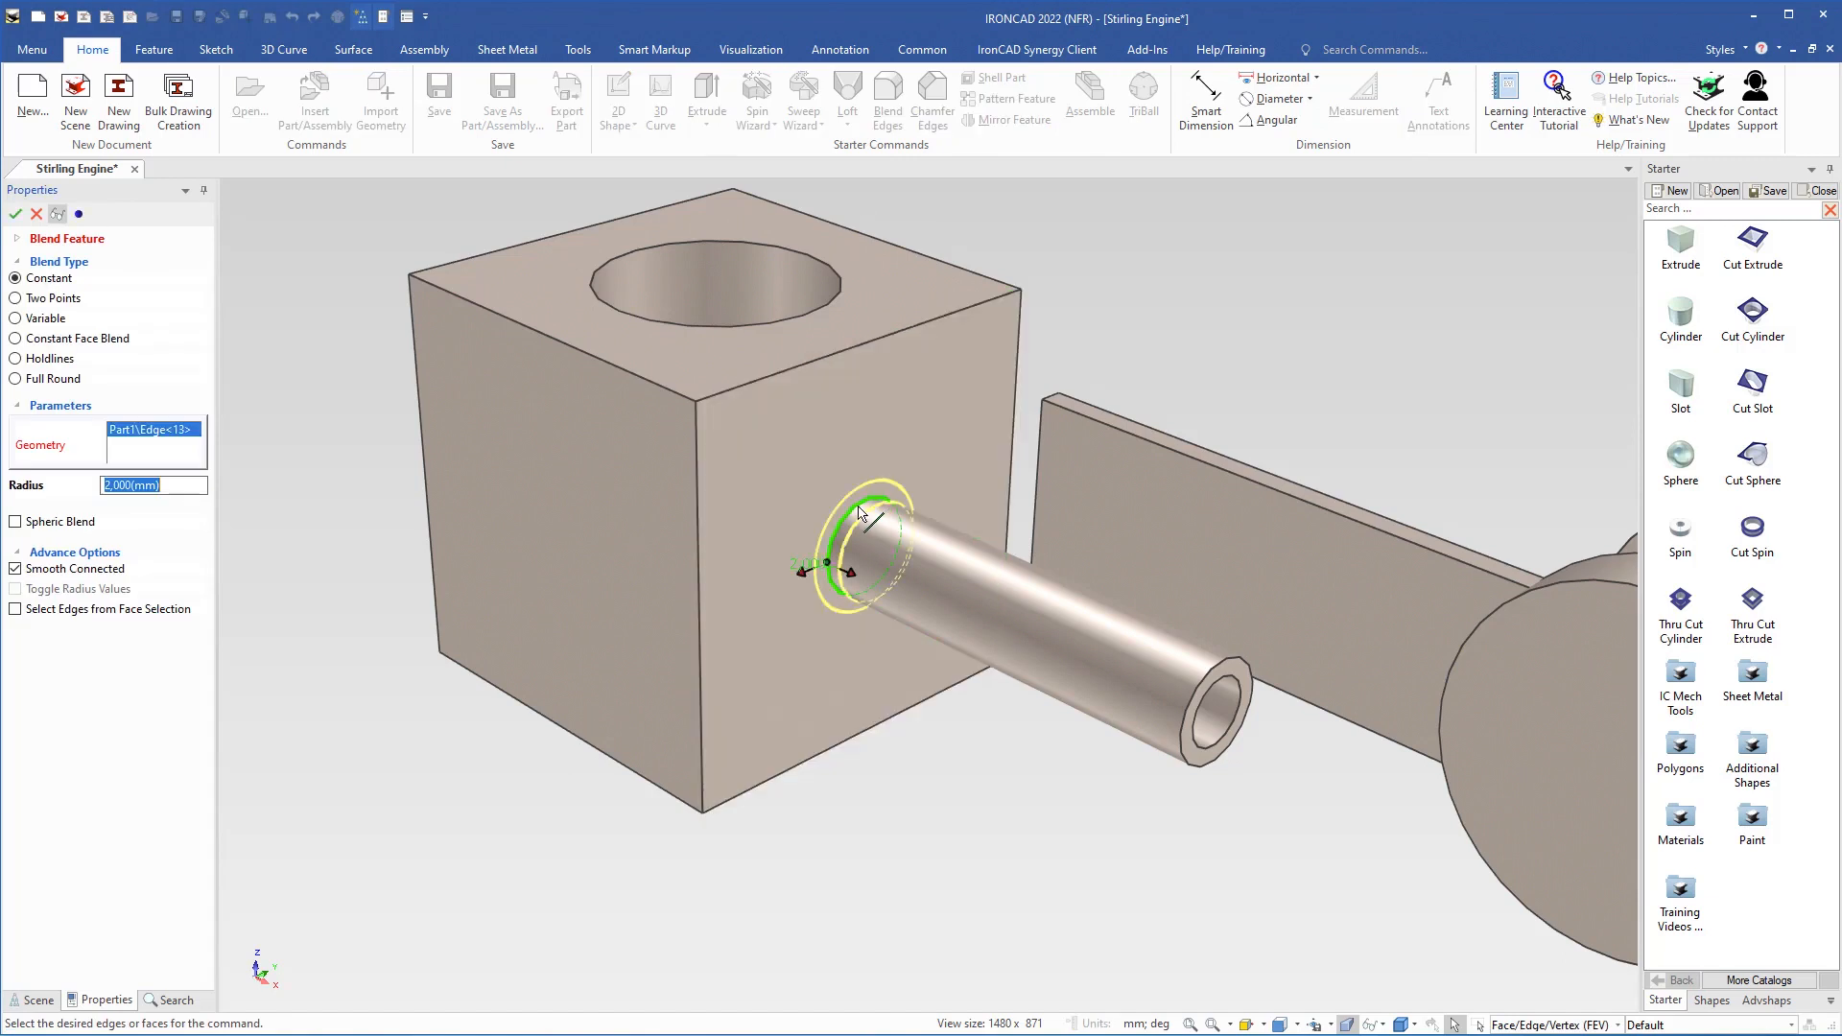
{"action": "scroll", "coordinate": [837, 590], "scroll_direction": "up", "scroll_amount": 4}
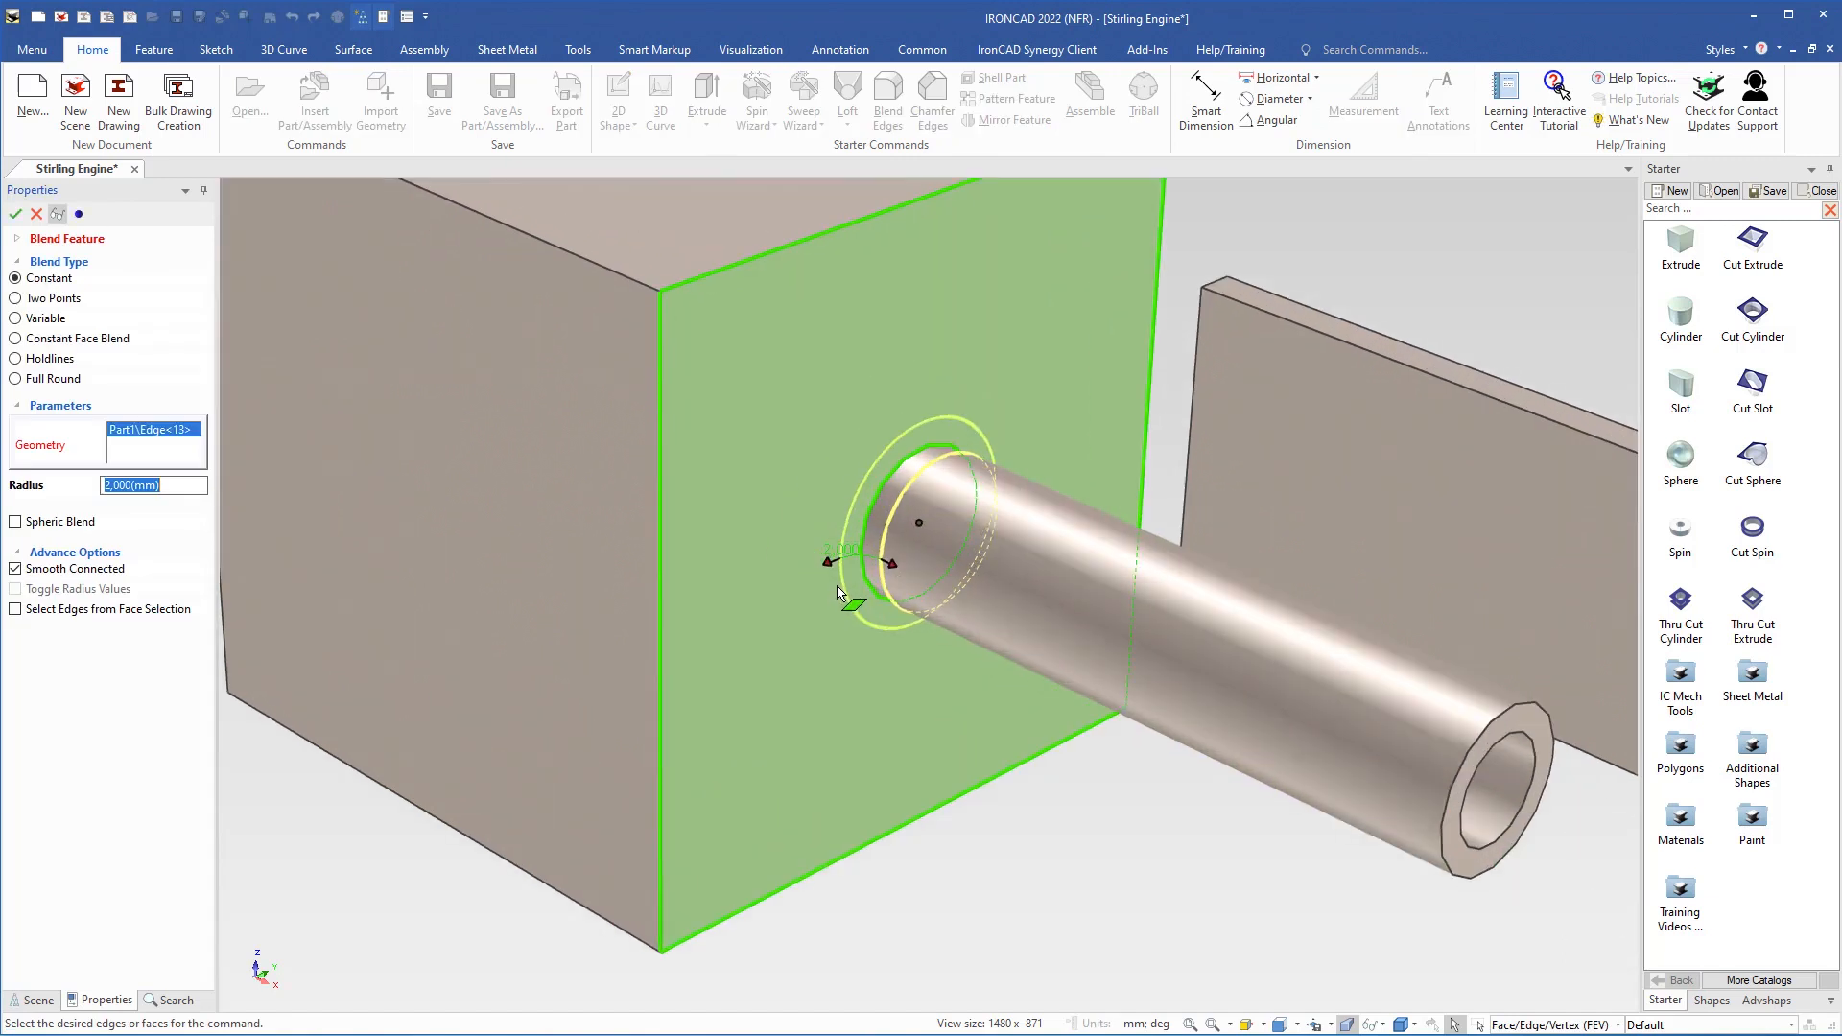
{"action": "left_click_drag", "start_coordinate": [837, 559], "coordinate": [728, 596]}
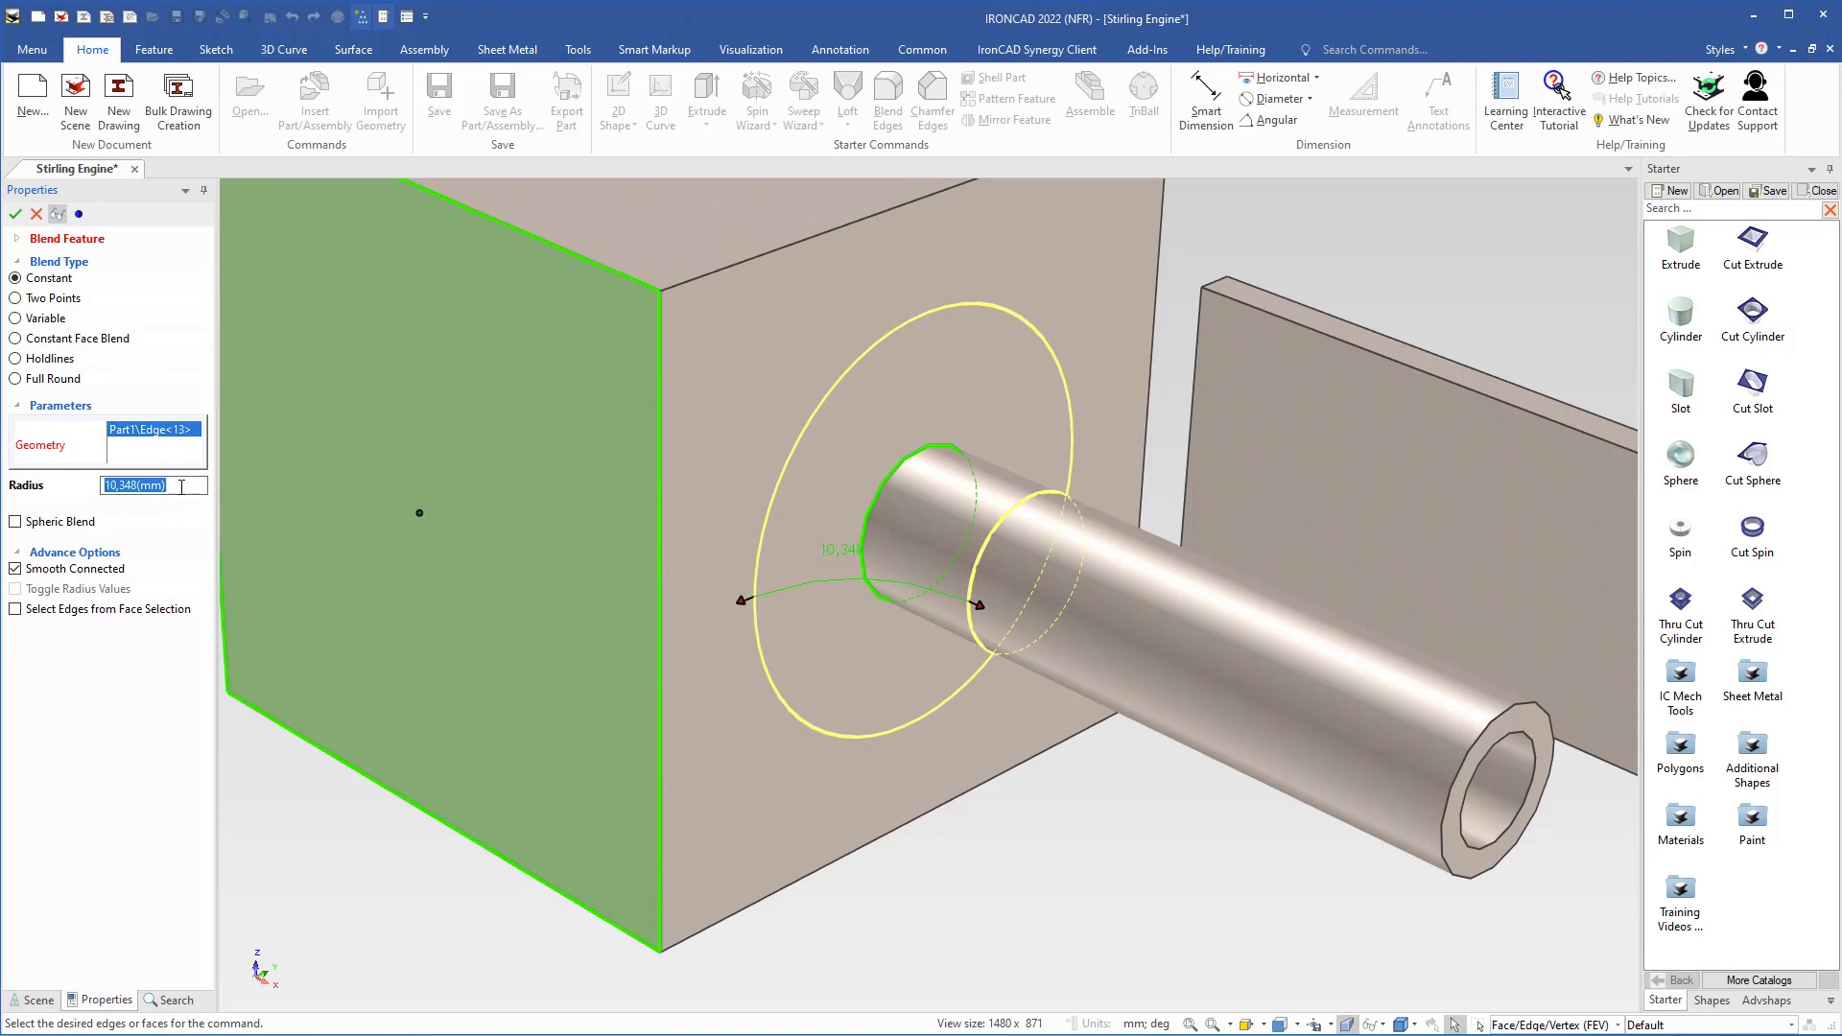
{"action": "type", "text": "10"}
{"action": "key", "text": "Return"}
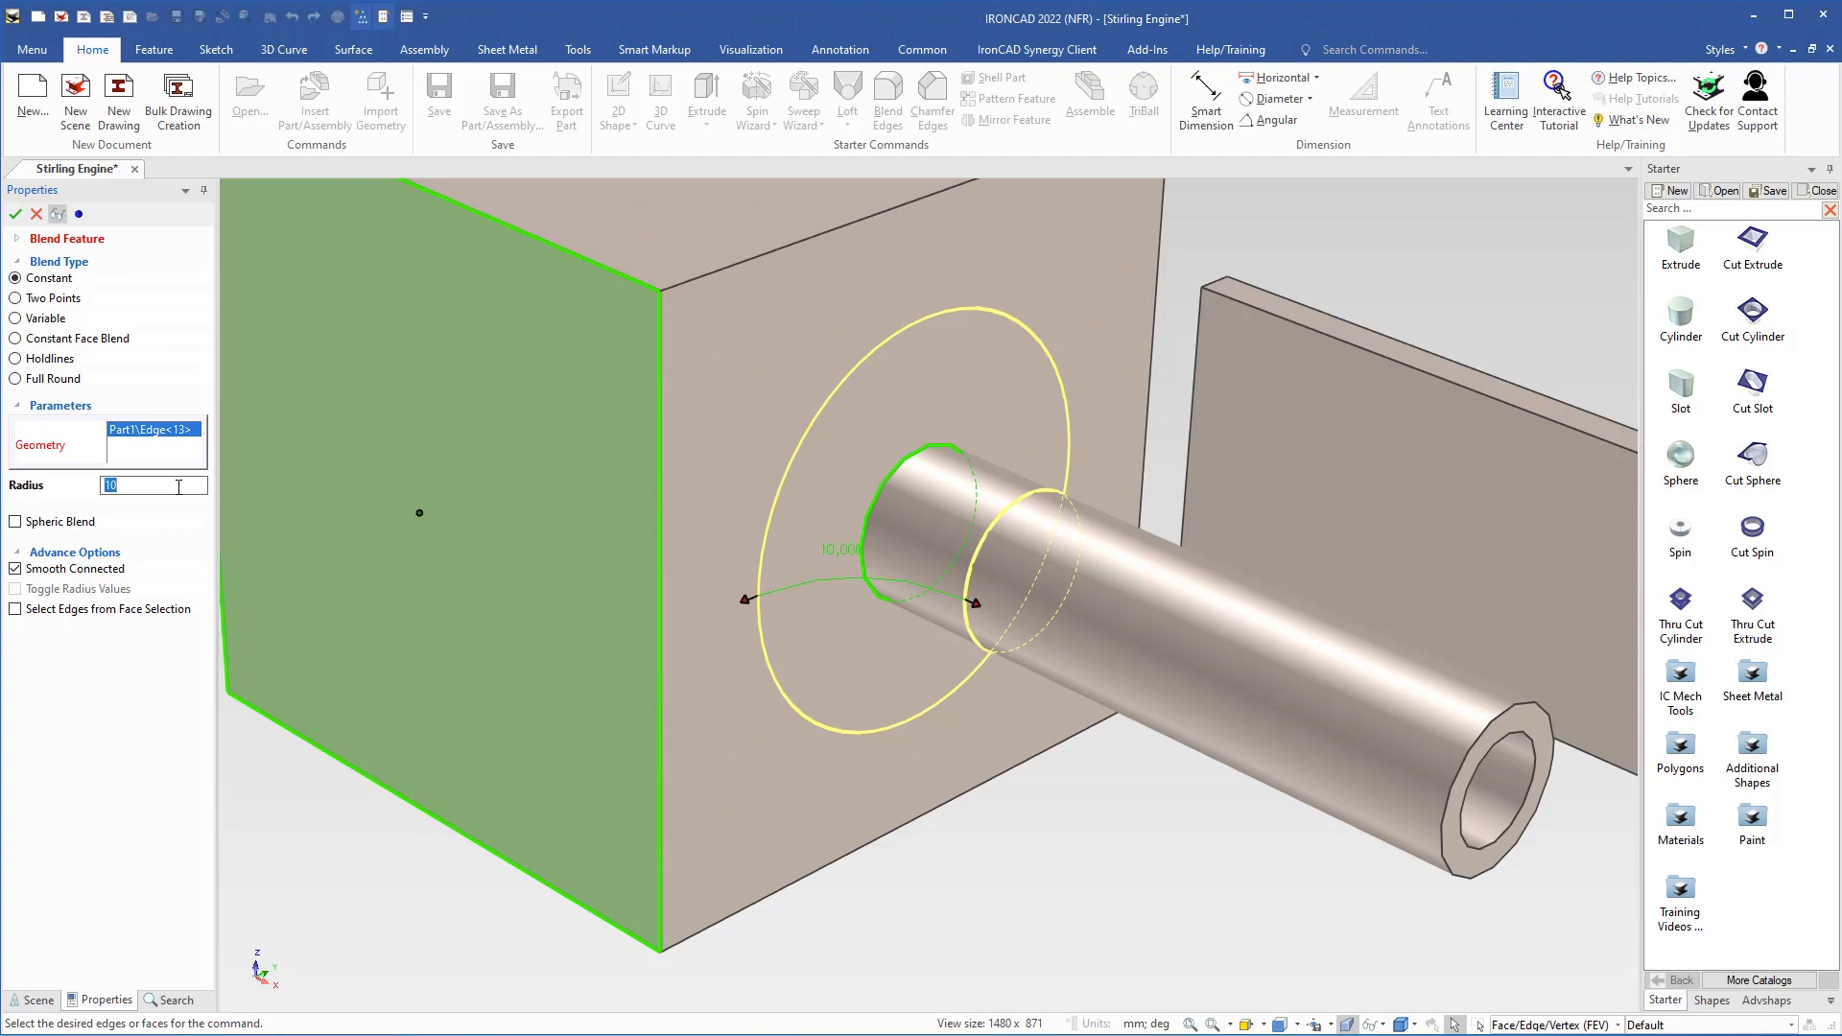
{"action": "key", "text": "Return"}
{"action": "scroll", "coordinate": [566, 417], "scroll_direction": "down", "scroll_amount": 4}
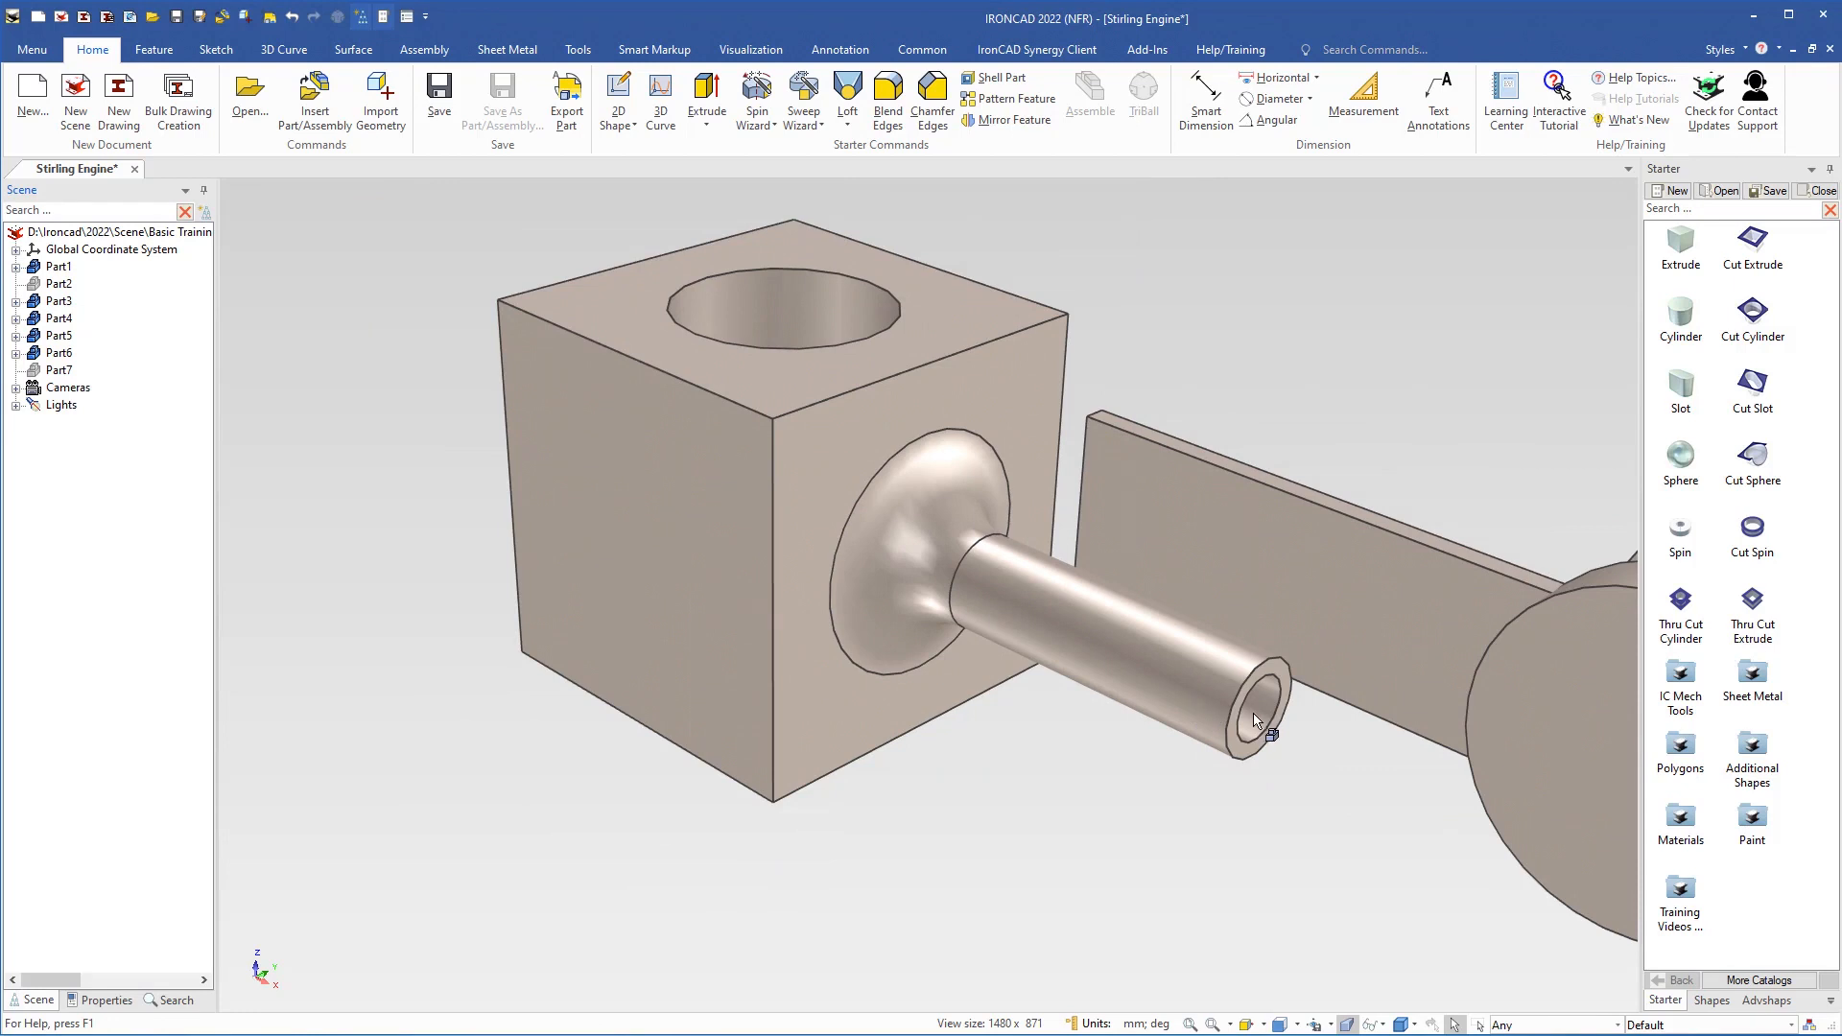
Extend the 8 mm piston rod outlet hole inward until it breaks through into the block's bore
{"action": "left_click", "coordinate": [1255, 720]}
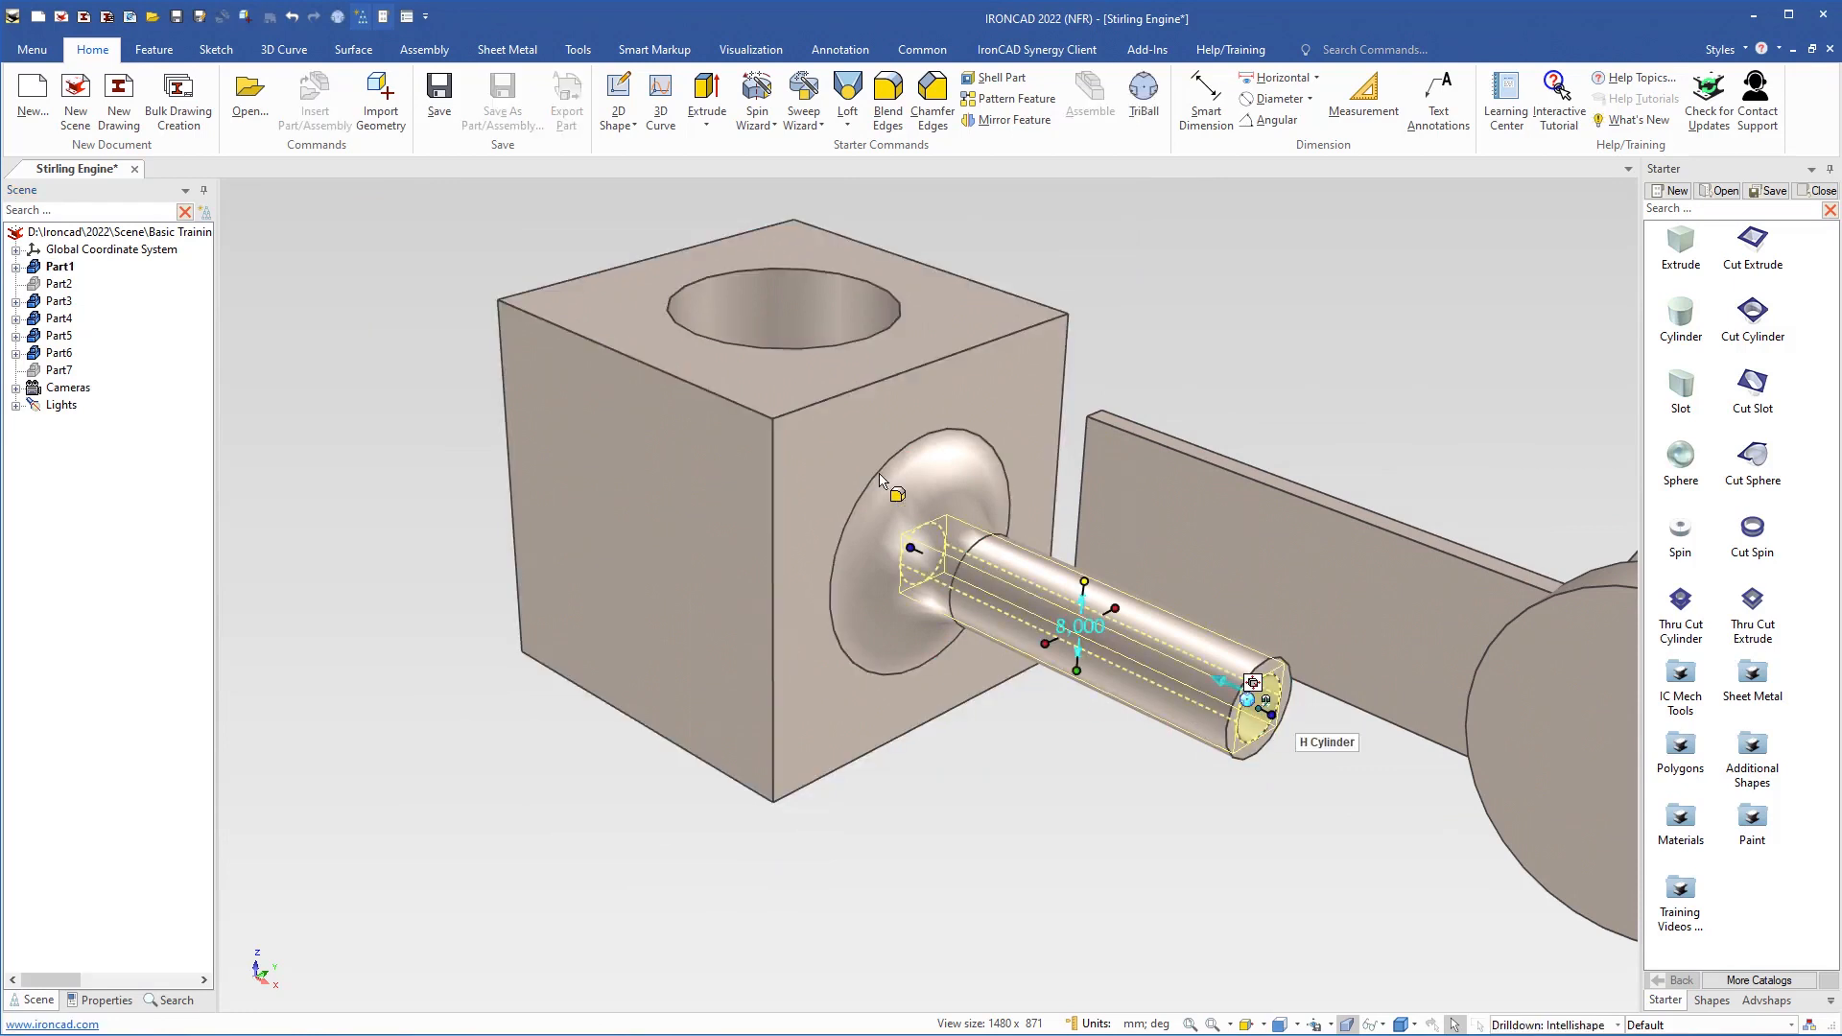
{"action": "middle_click_drag", "start_coordinate": [873, 491], "coordinate": [826, 443]}
{"action": "left_click_drag", "start_coordinate": [879, 586], "coordinate": [945, 734]}
{"action": "middle_click_drag", "start_coordinate": [945, 733], "coordinate": [1023, 988], "text": "shift"}
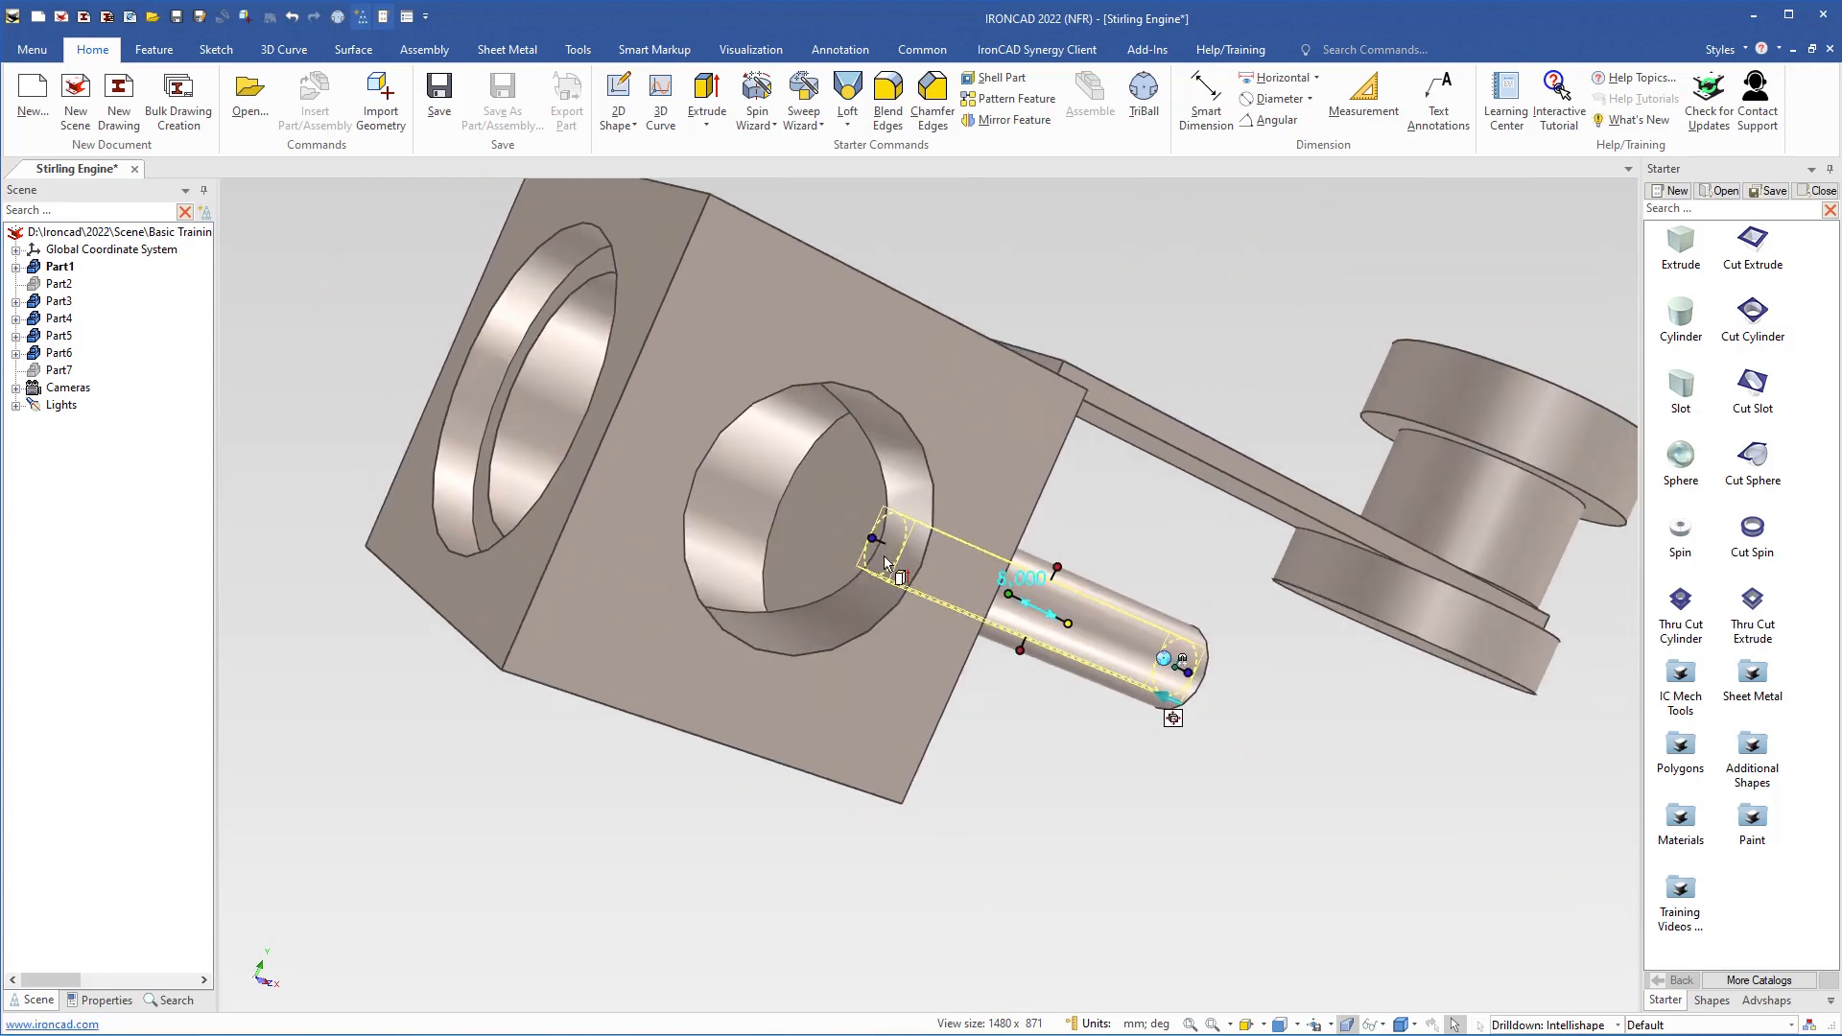
{"action": "left_click_drag", "start_coordinate": [885, 536], "coordinate": [832, 465]}
{"action": "left_click", "coordinate": [959, 746]}
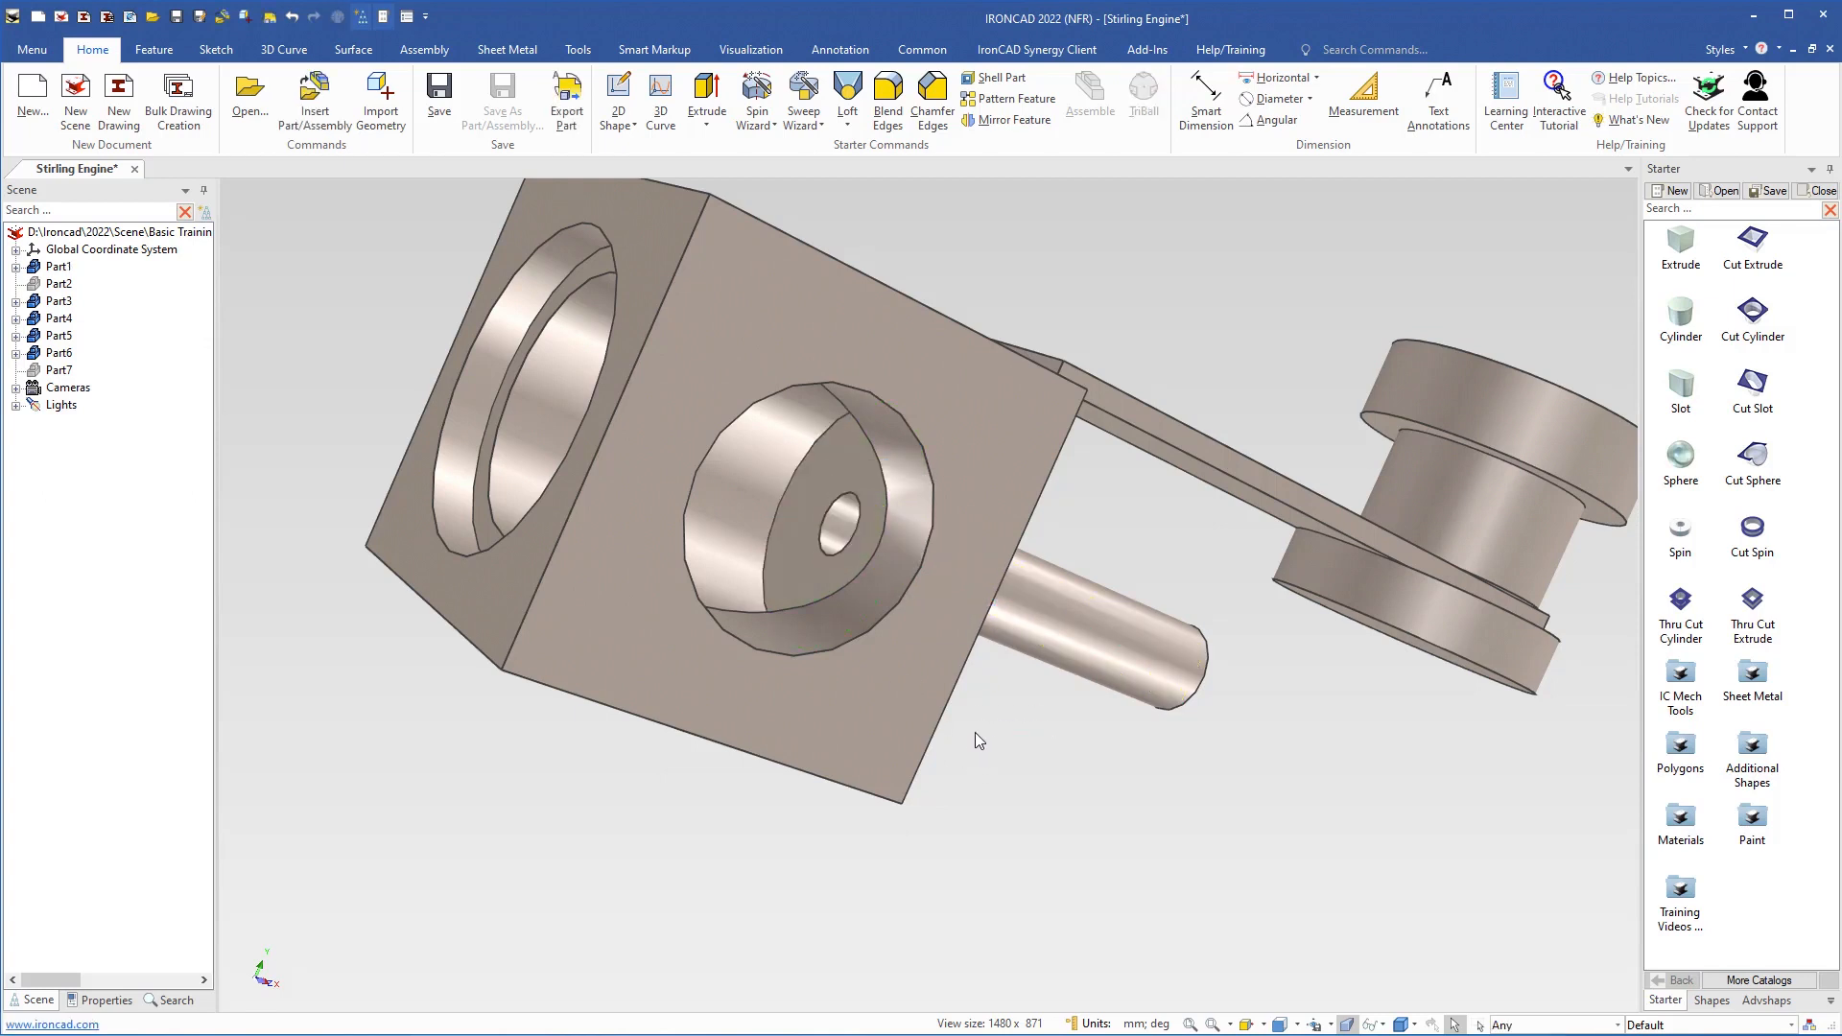
{"action": "middle_click_drag", "start_coordinate": [975, 733], "coordinate": [883, 748]}
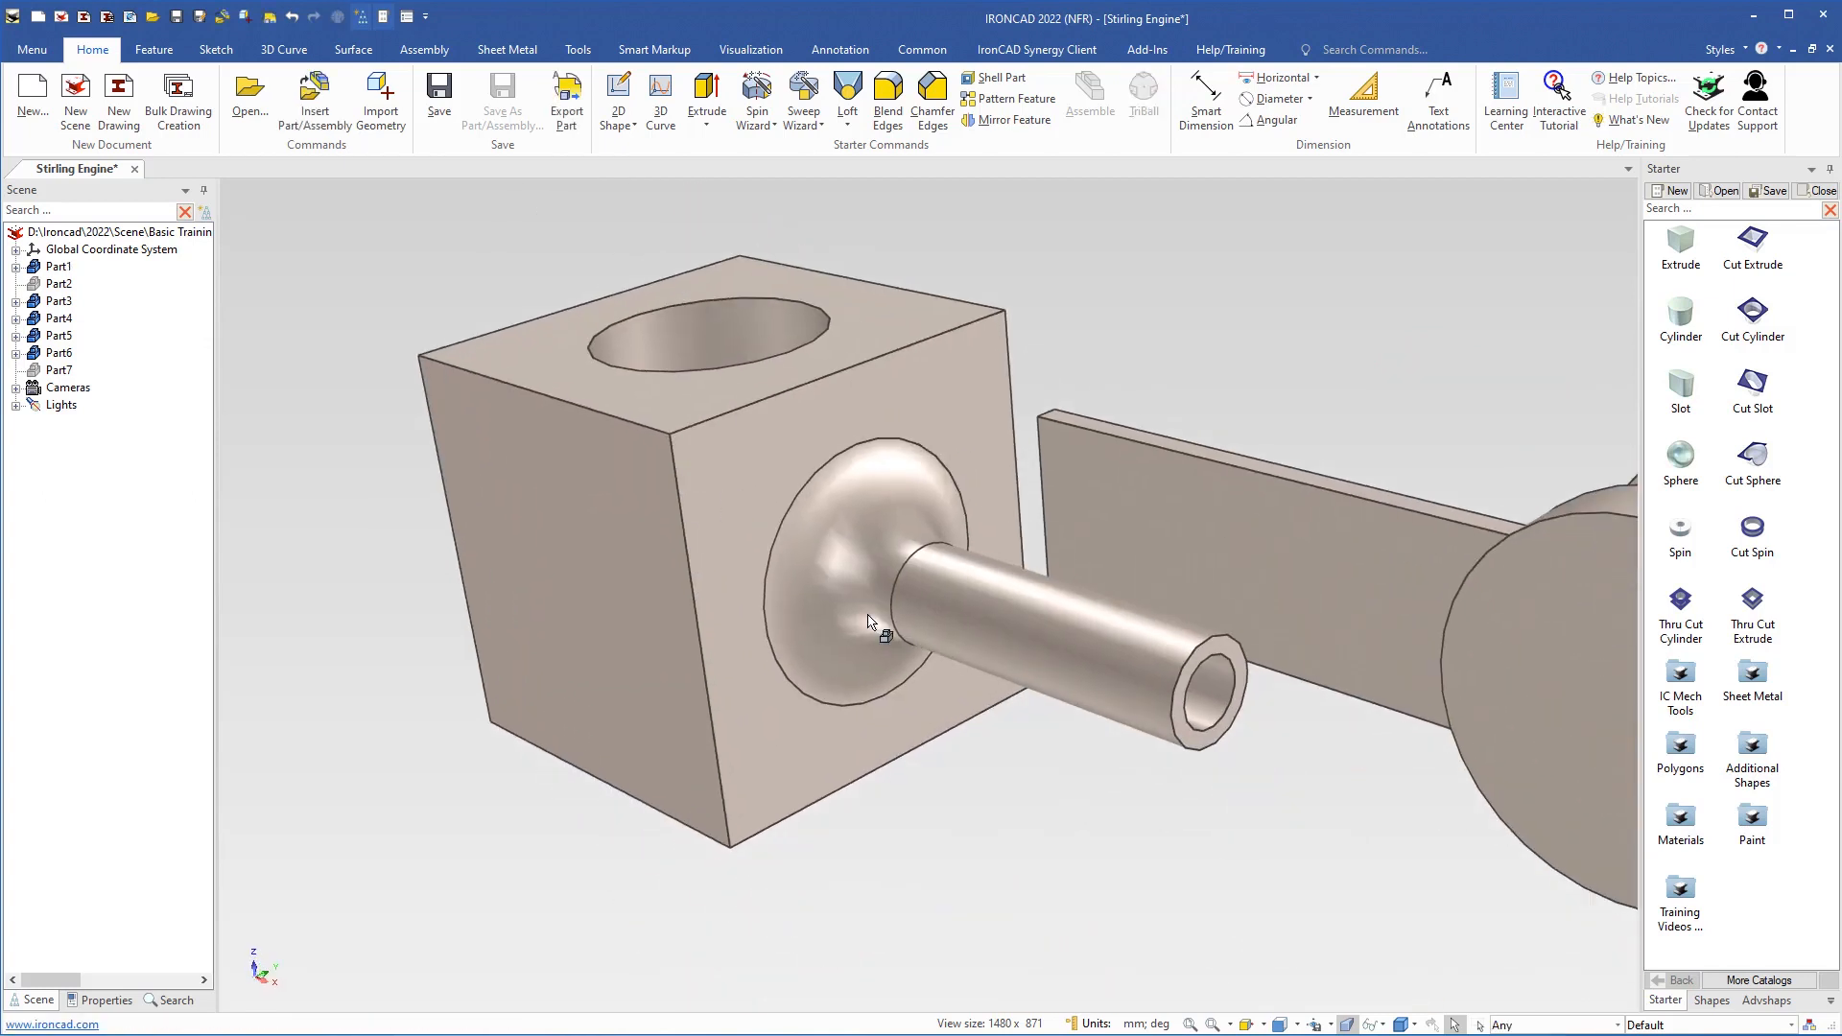
Switch to the saved camera facing the block's front bore and show all hidden parts
{"action": "left_click", "coordinate": [1330, 1025]}
{"action": "left_click", "coordinate": [1343, 854]}
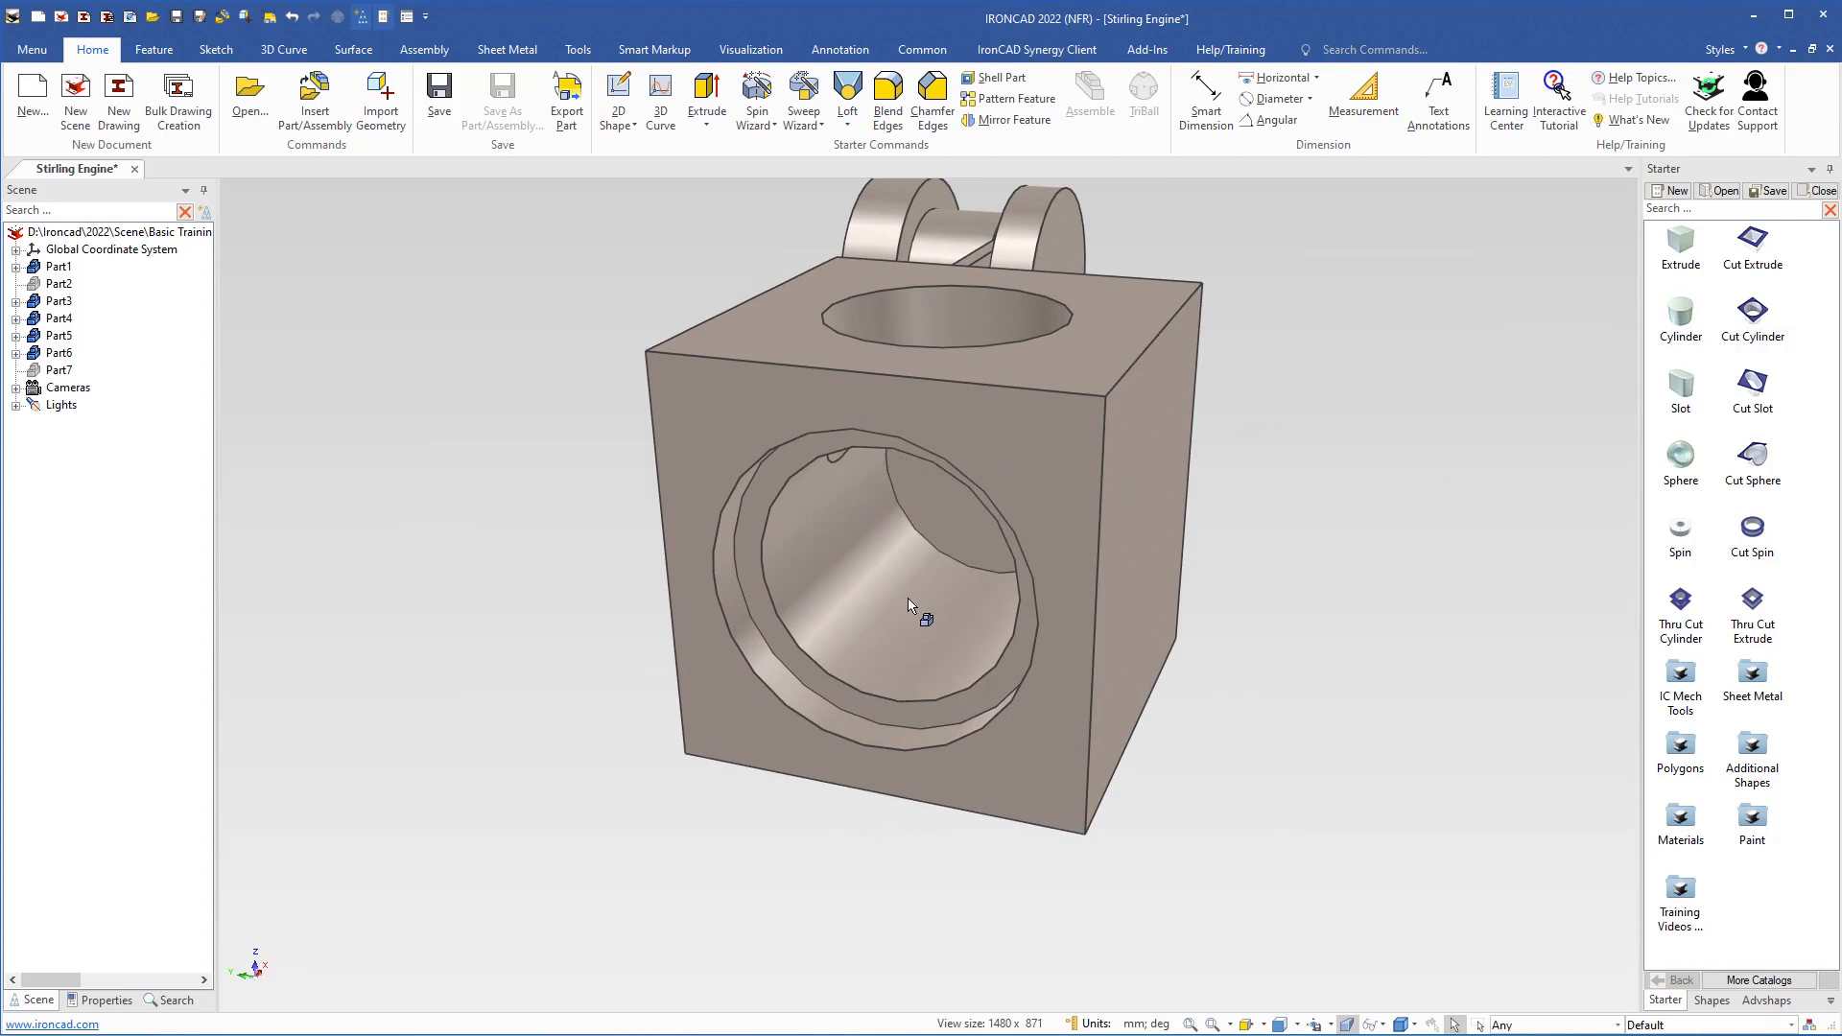
{"action": "middle_click_drag", "start_coordinate": [910, 600], "coordinate": [892, 636], "text": "shift"}
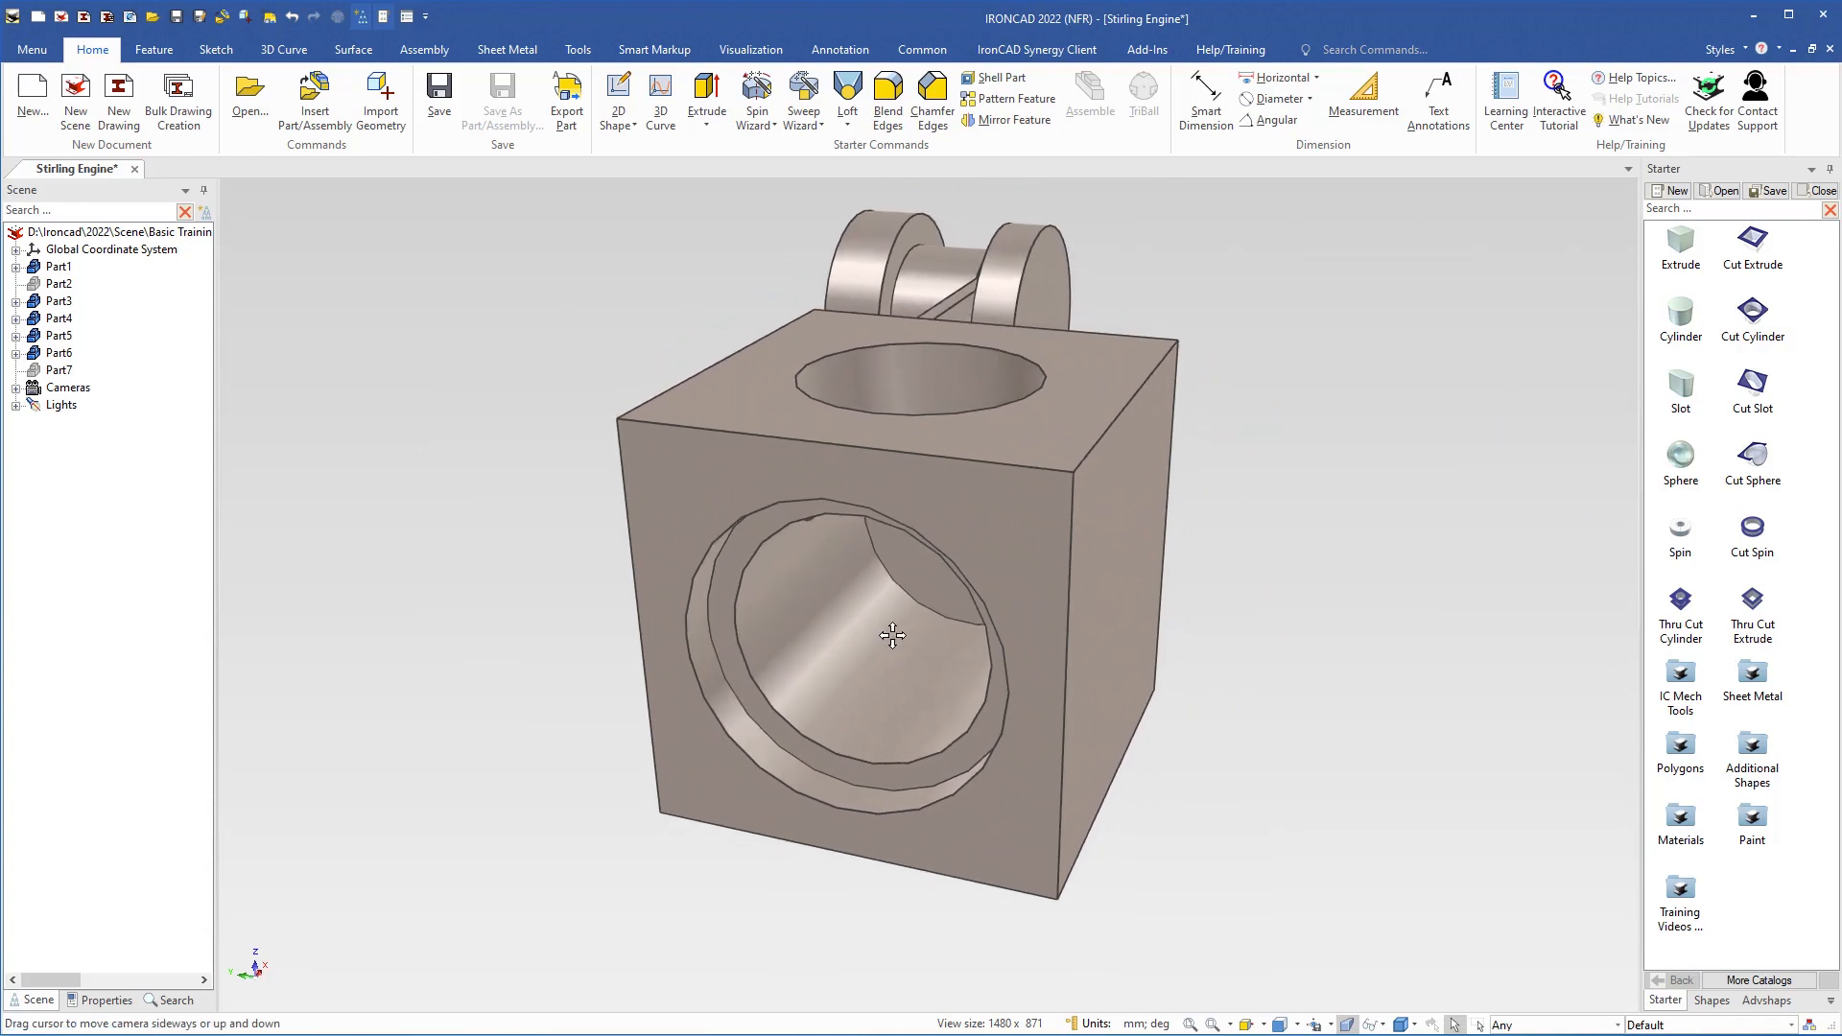
{"action": "right_click", "coordinate": [1257, 600]}
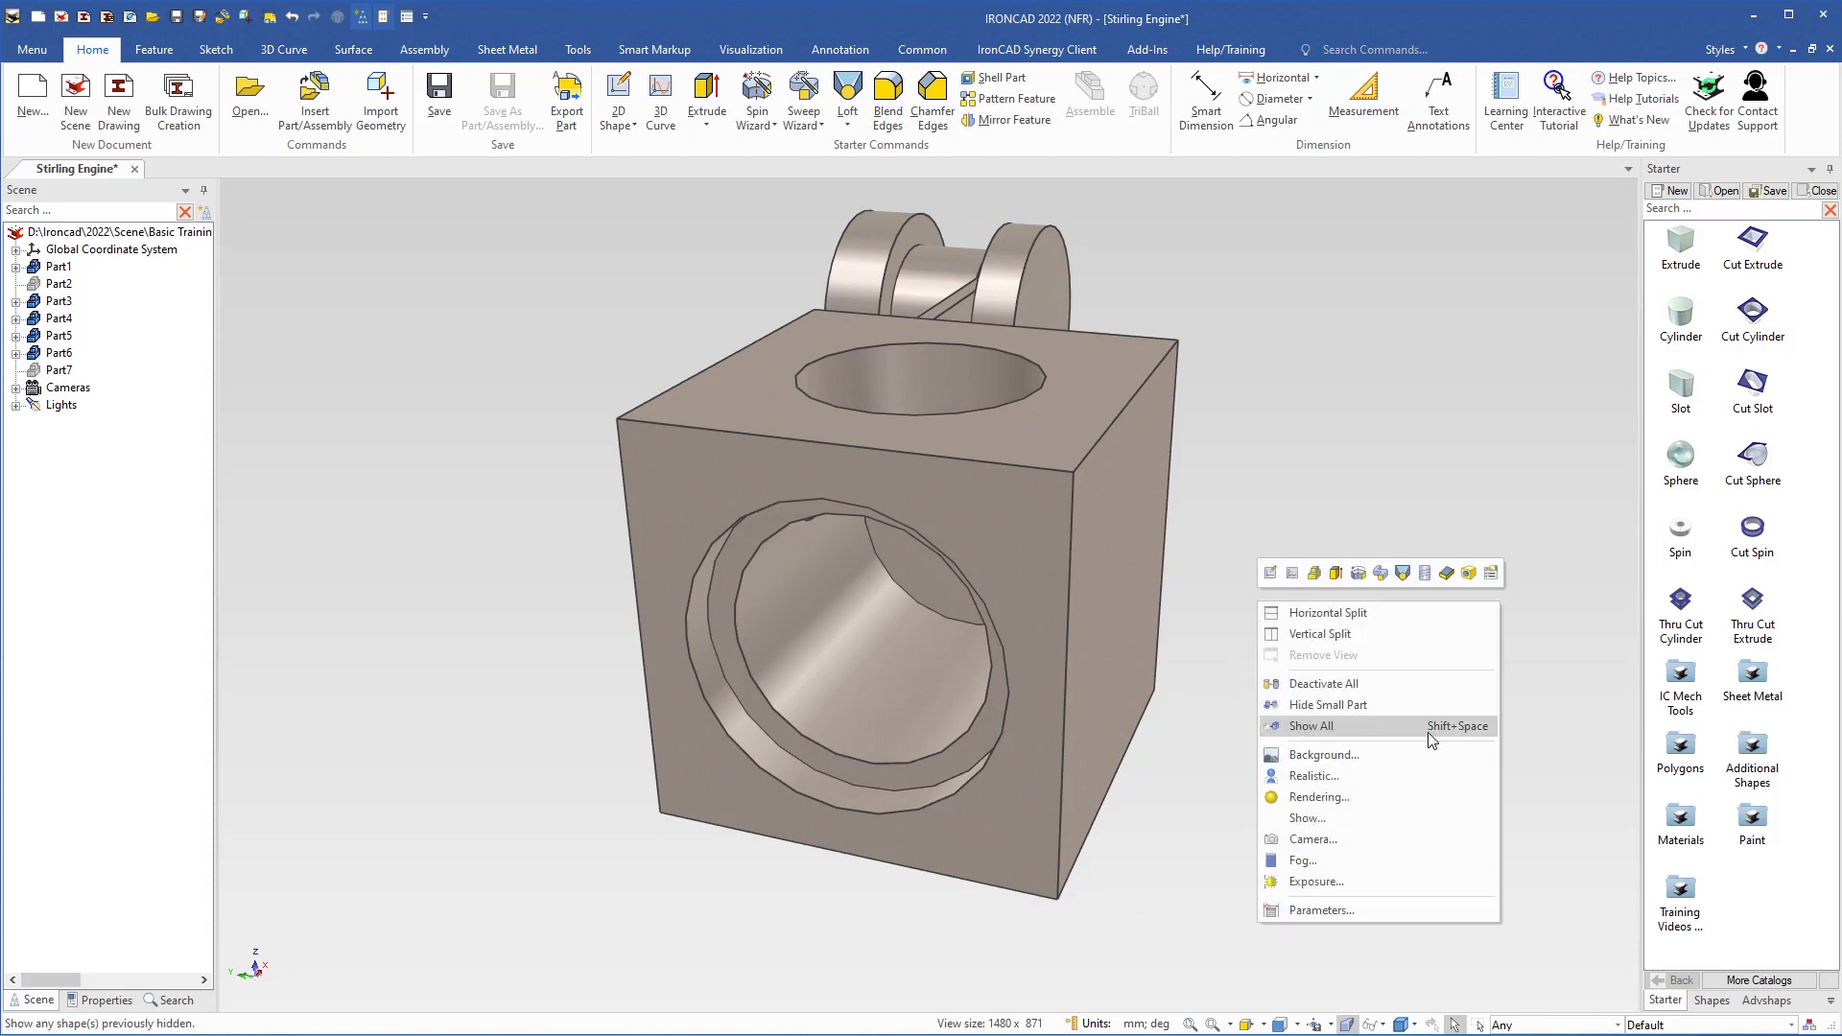
{"action": "left_click", "coordinate": [1310, 726]}
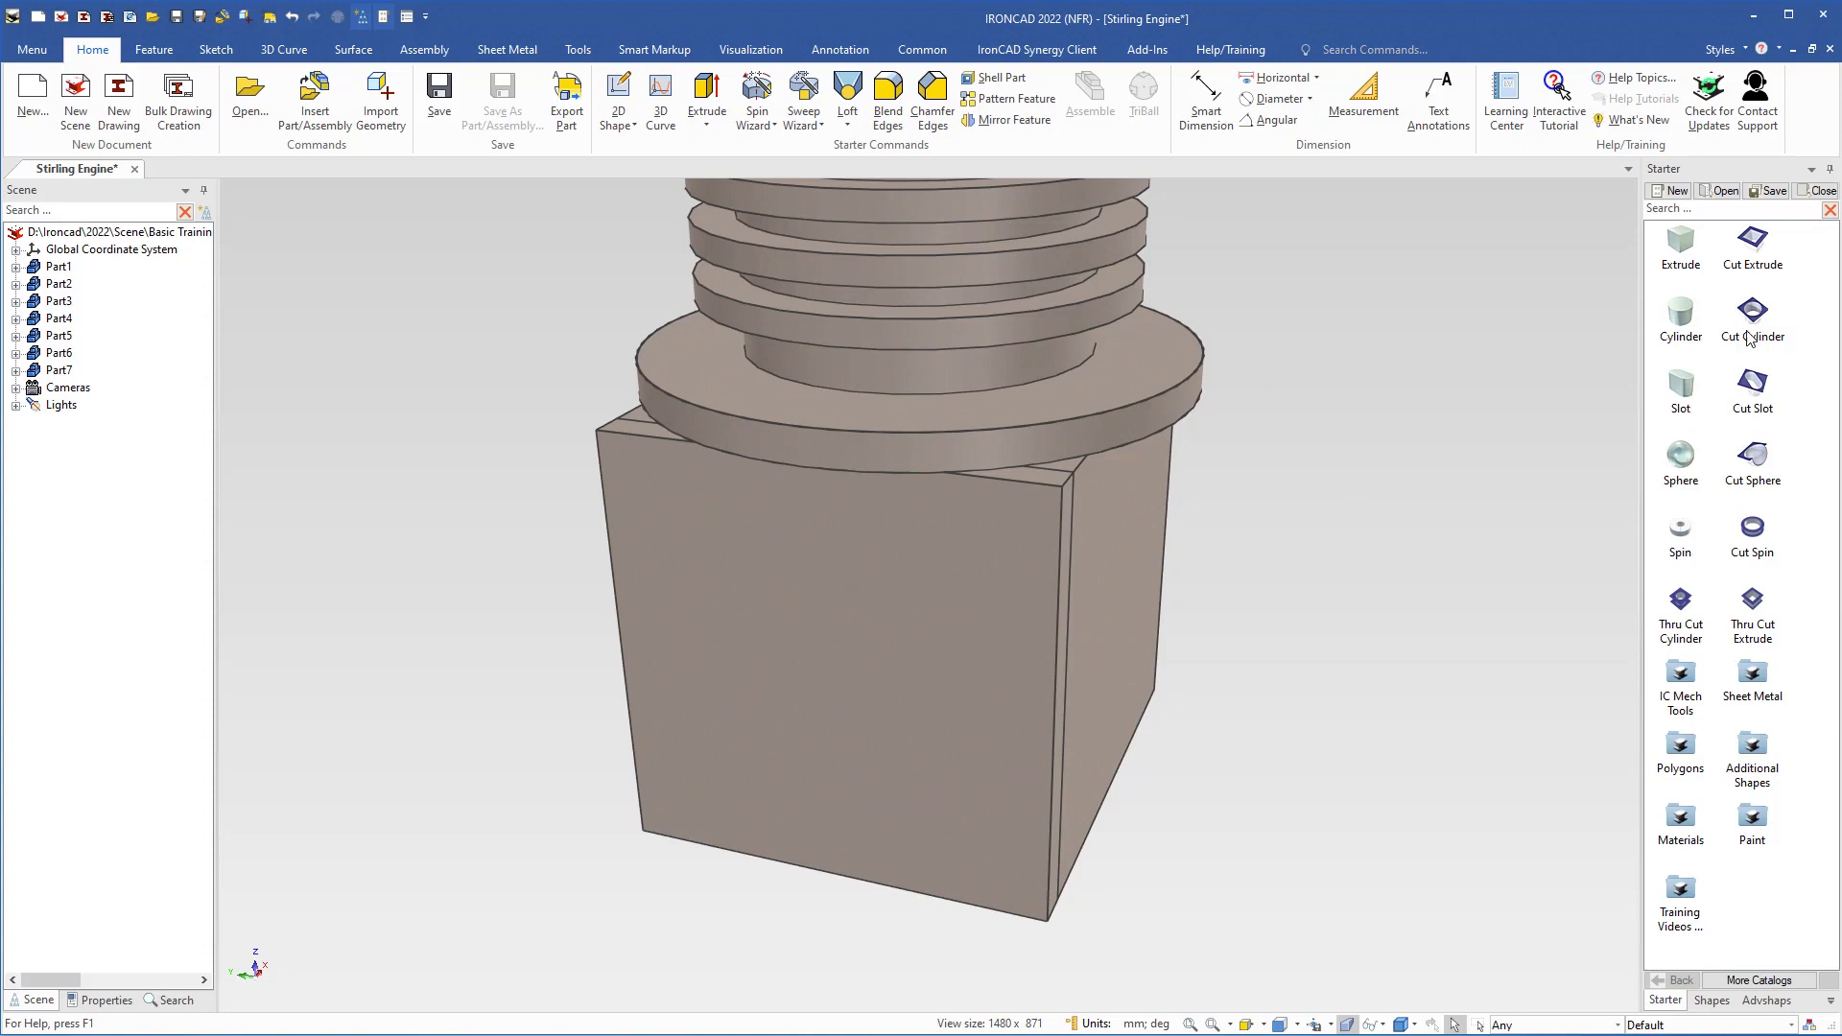
Cut a cylindrical hole in the centre of the front plate, with its depth snapped to the plate's back edge
{"action": "left_click_drag", "start_coordinate": [1752, 317], "coordinate": [1067, 693]}
{"action": "mouse_move", "coordinate": [888, 704]}
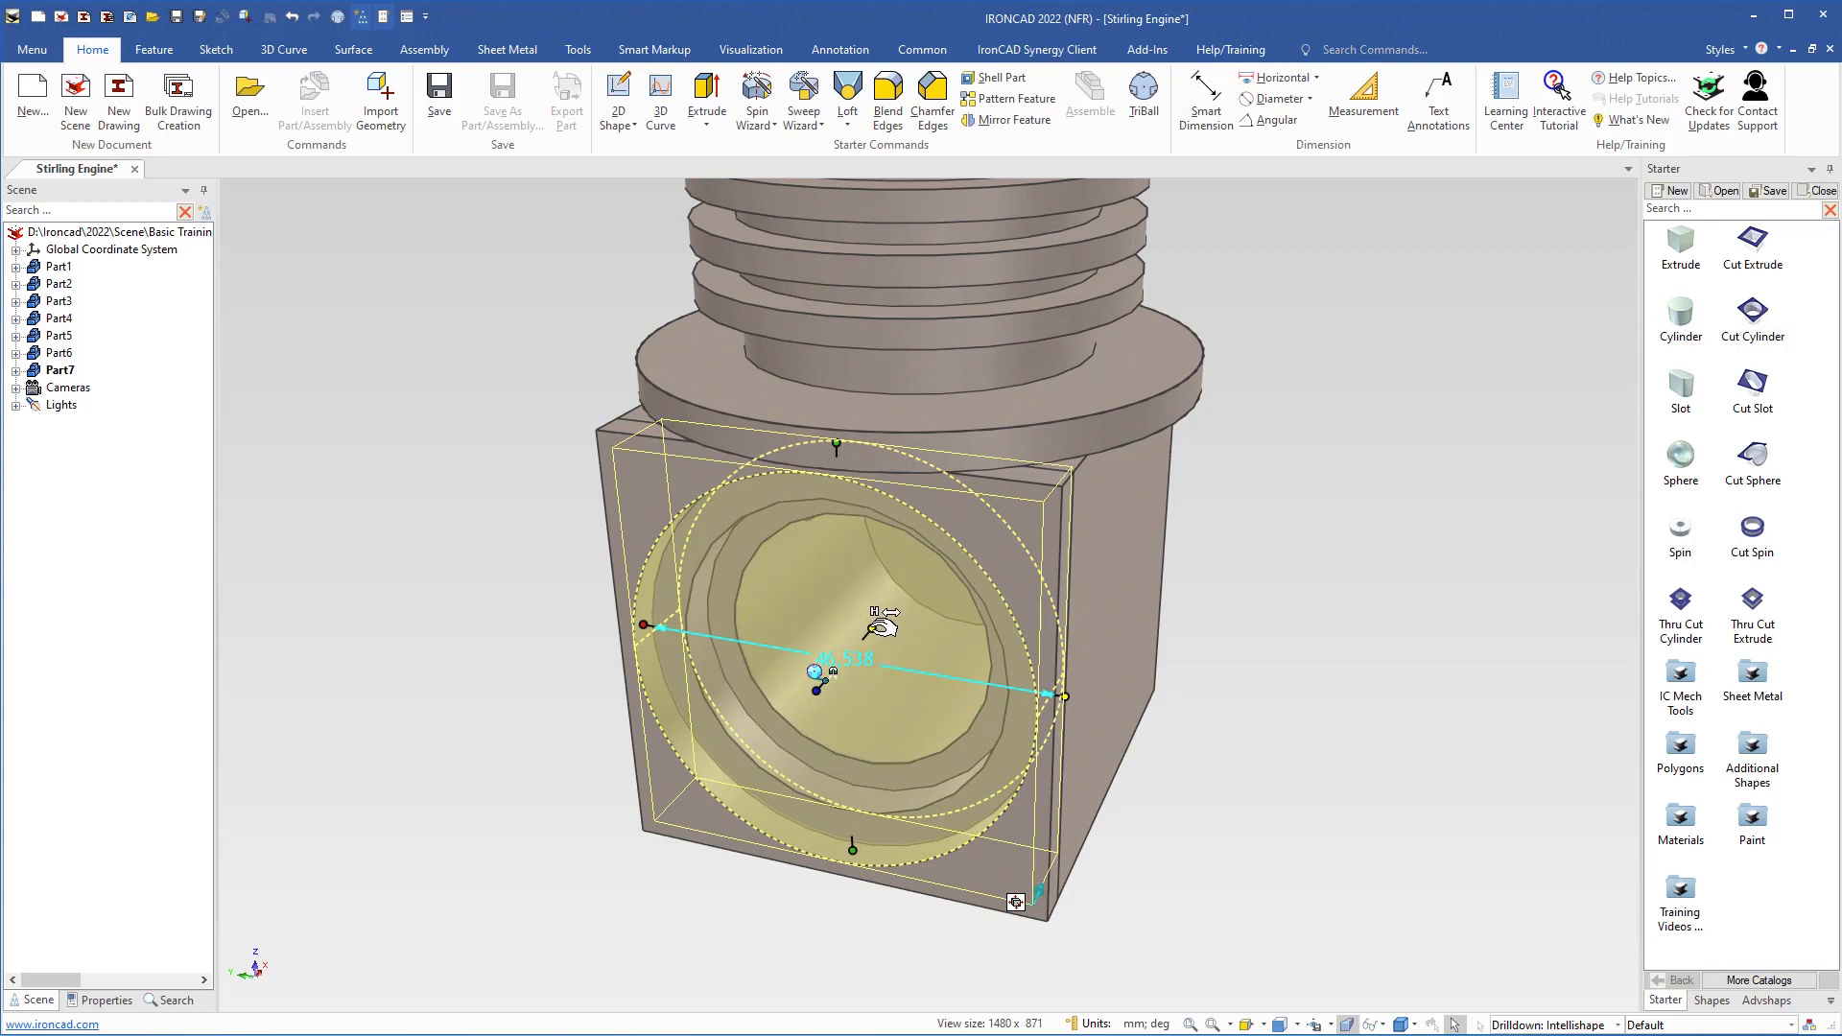
{"action": "right_click", "coordinate": [878, 624]}
{"action": "left_click", "coordinate": [954, 733]}
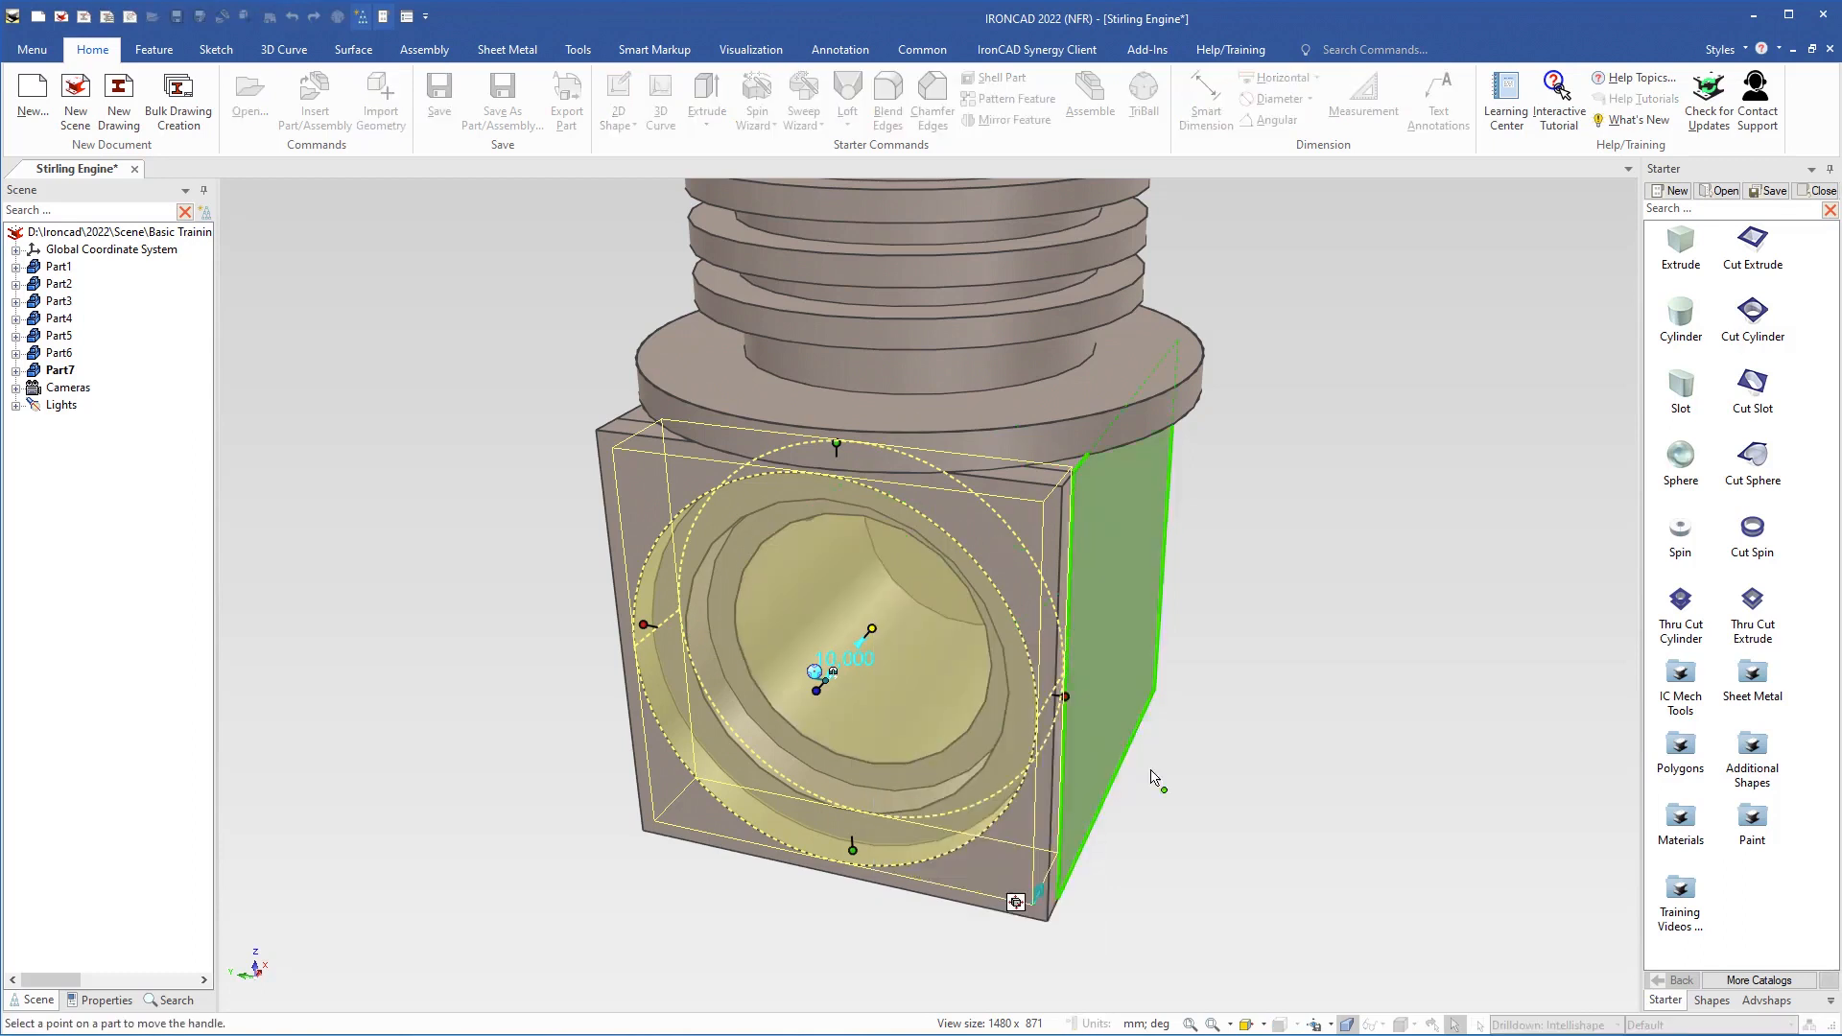
{"action": "middle_click_drag", "start_coordinate": [1153, 777], "coordinate": [1049, 786]}
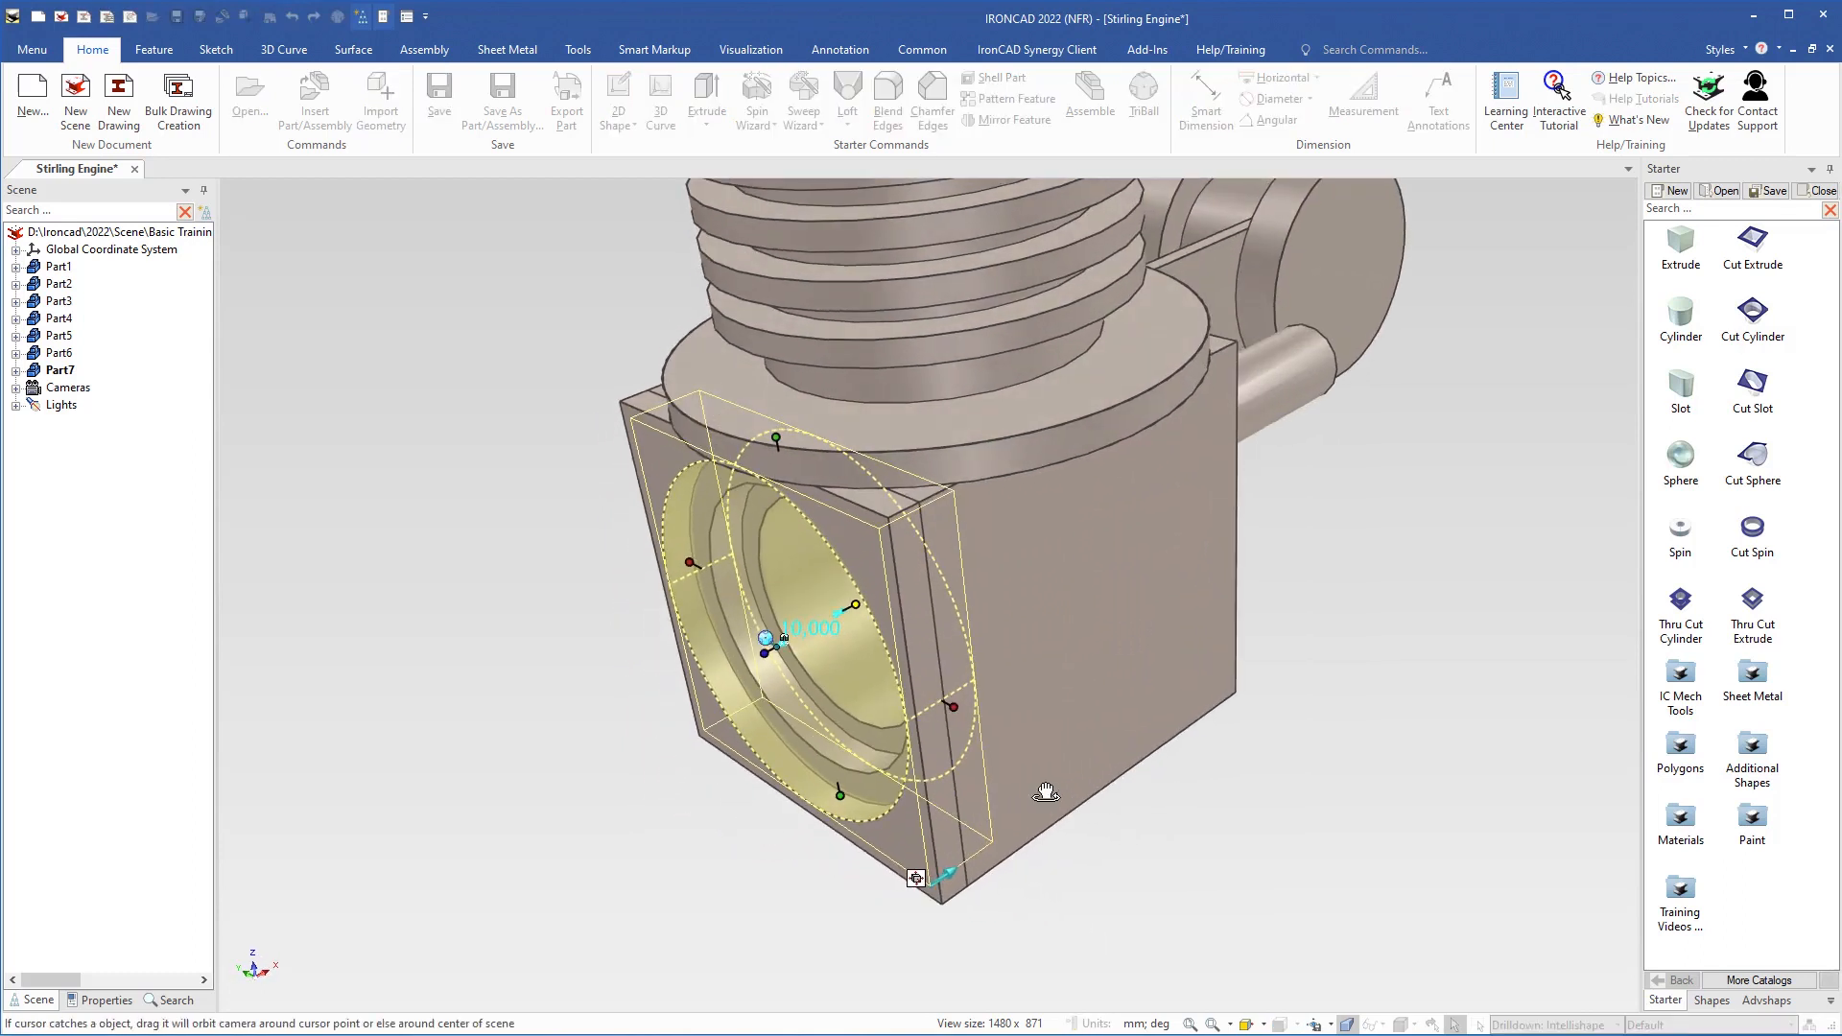
{"action": "left_click", "coordinate": [941, 661]}
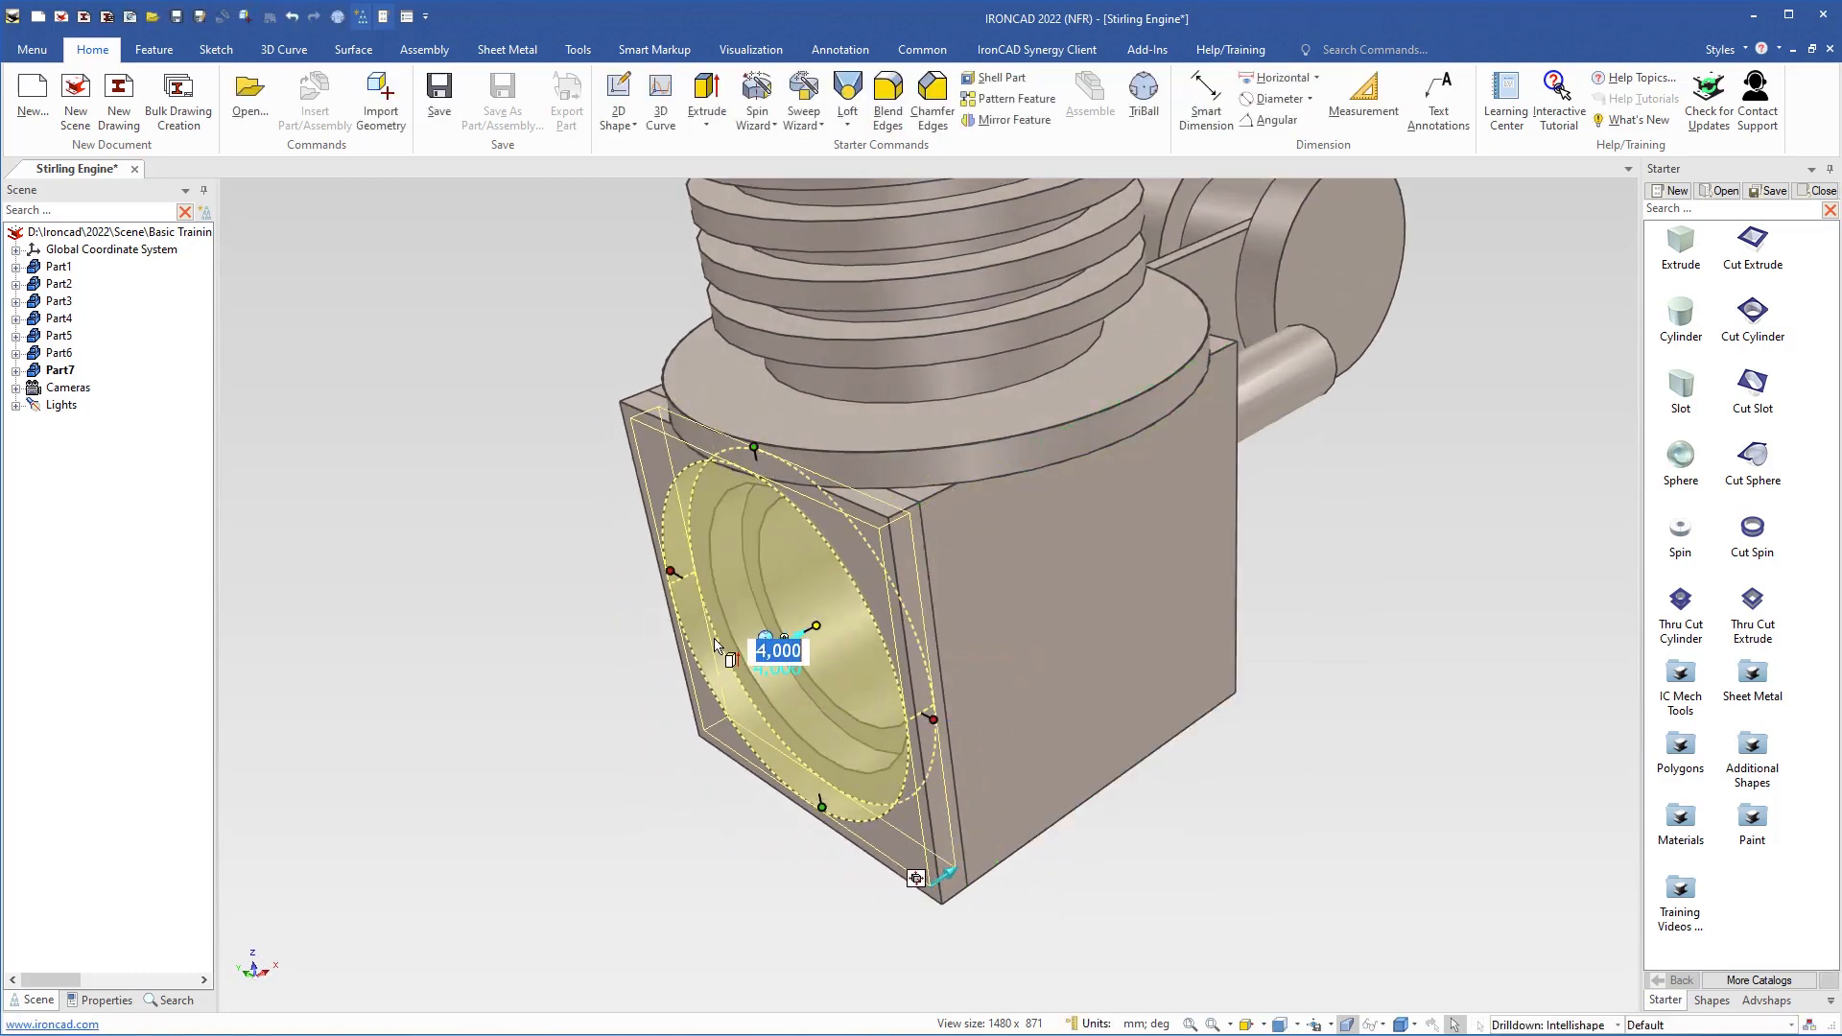
Snap the front plate hole's diameter to the block's recess edge and reduce it by 2 mm using 38,000-2
{"action": "middle_click_drag", "start_coordinate": [721, 693], "coordinate": [833, 690]}
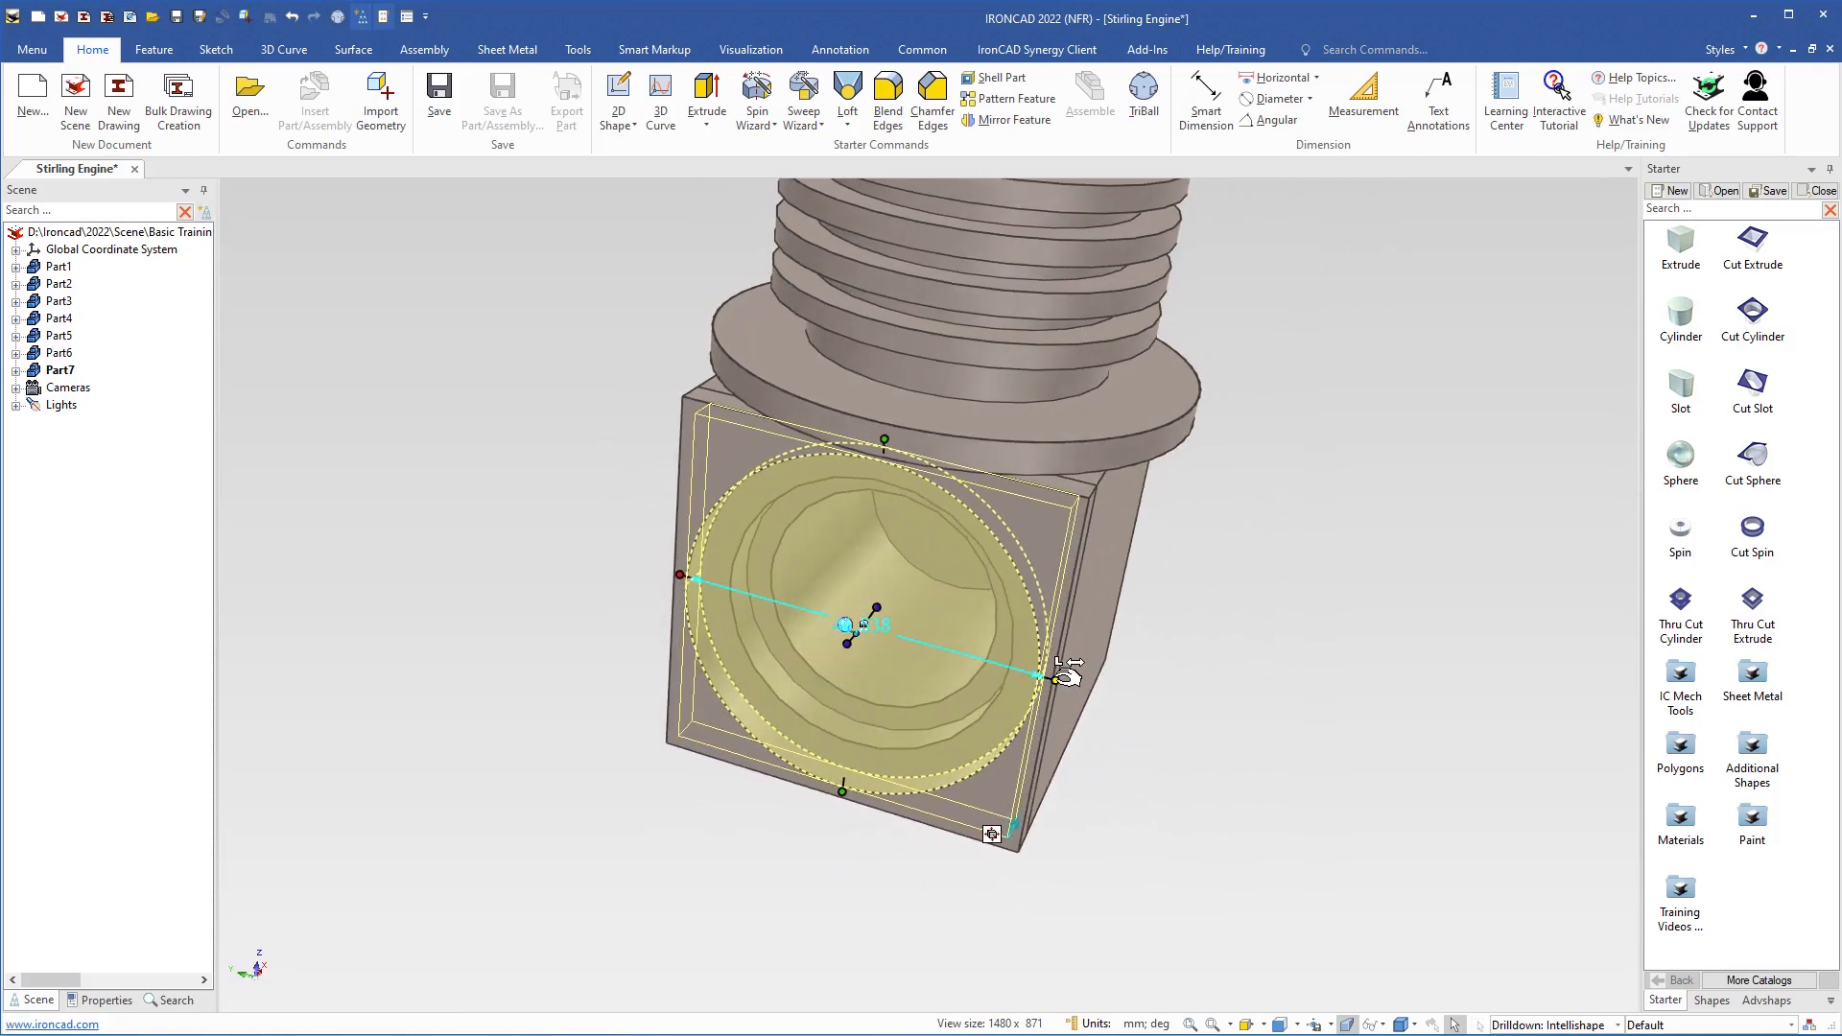
{"action": "left_click_drag", "start_coordinate": [1058, 676], "coordinate": [1001, 692]}
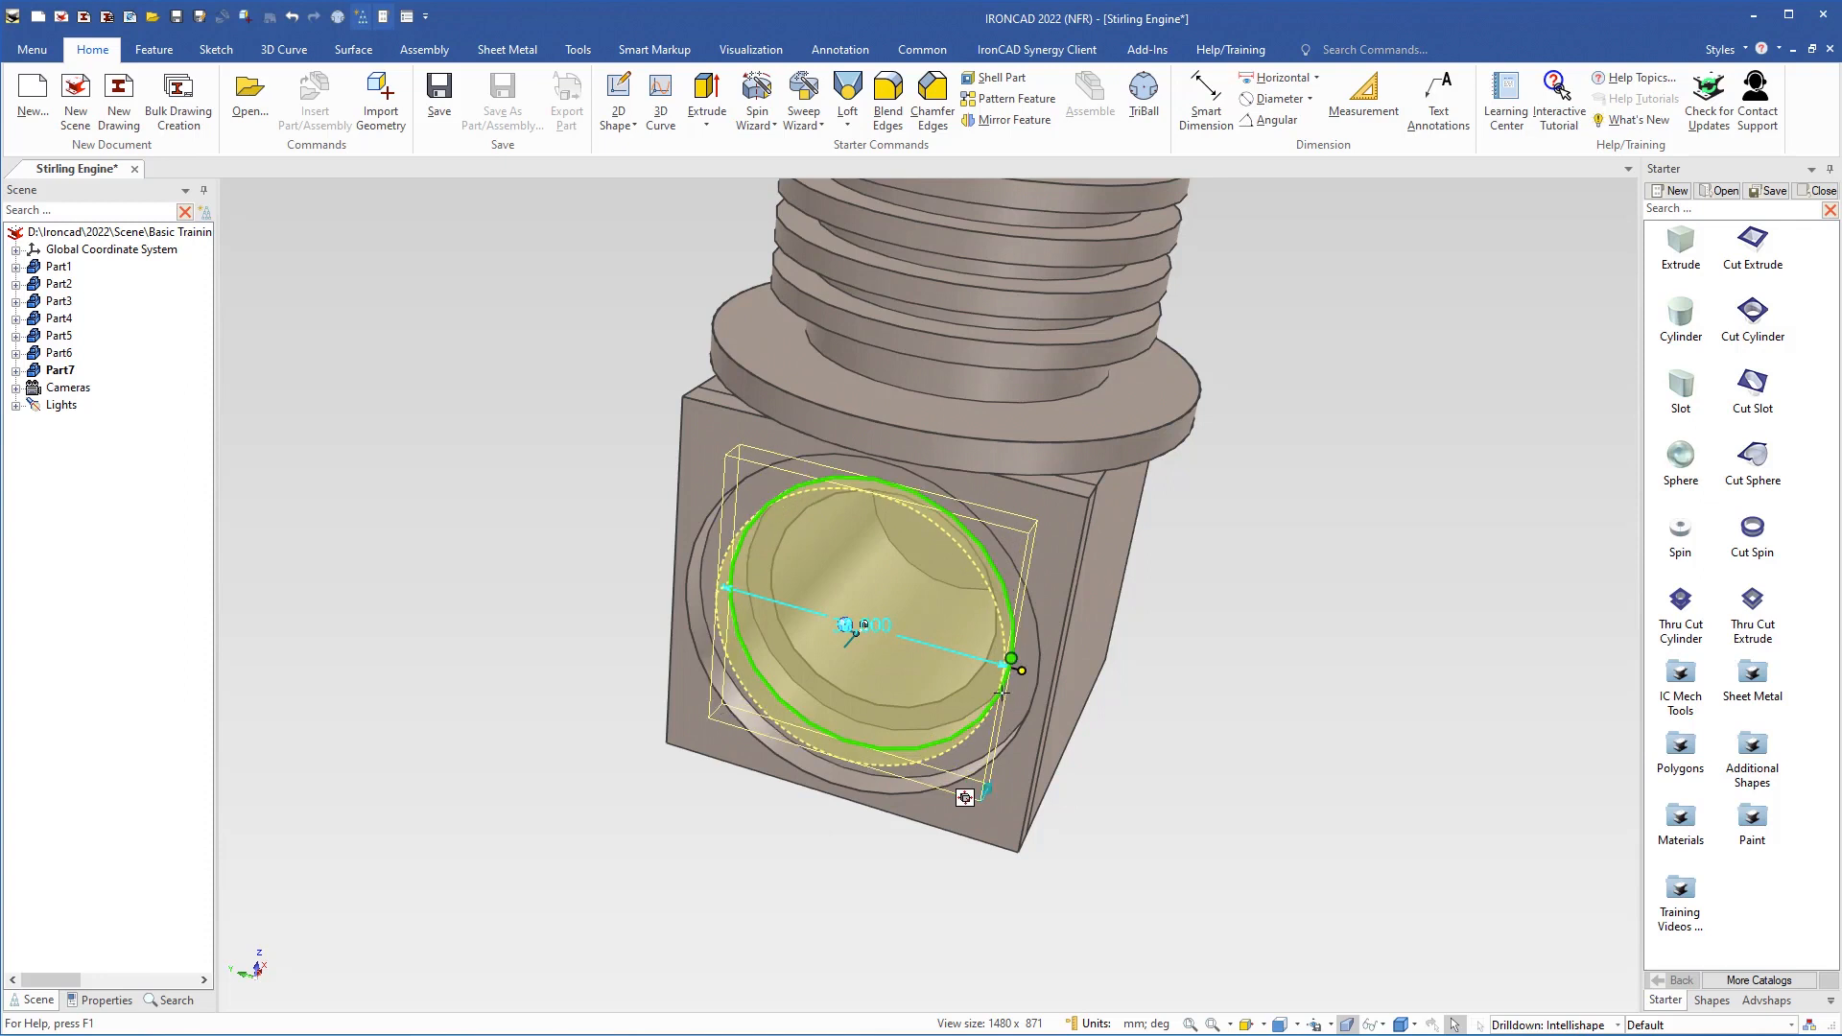
{"action": "left_click_drag", "start_coordinate": [1001, 692], "coordinate": [1001, 692]}
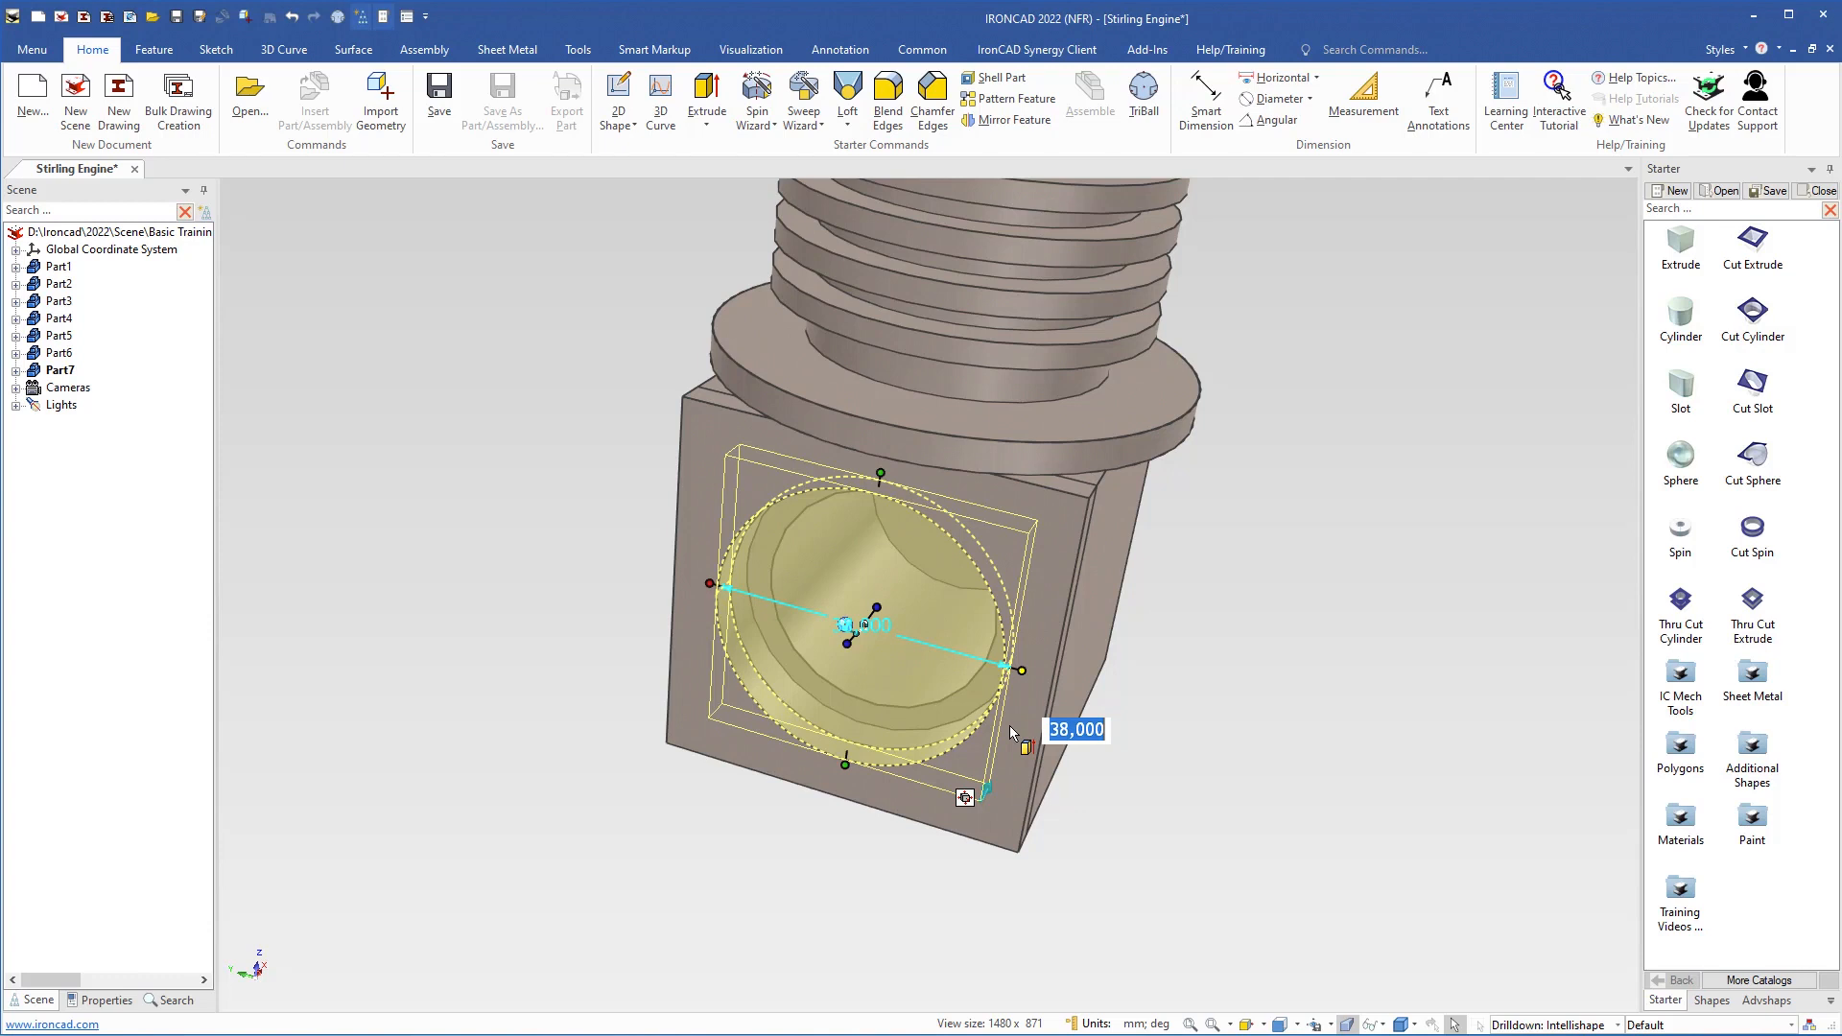
{"action": "key", "text": "Right"}
{"action": "type", "text": "-"}
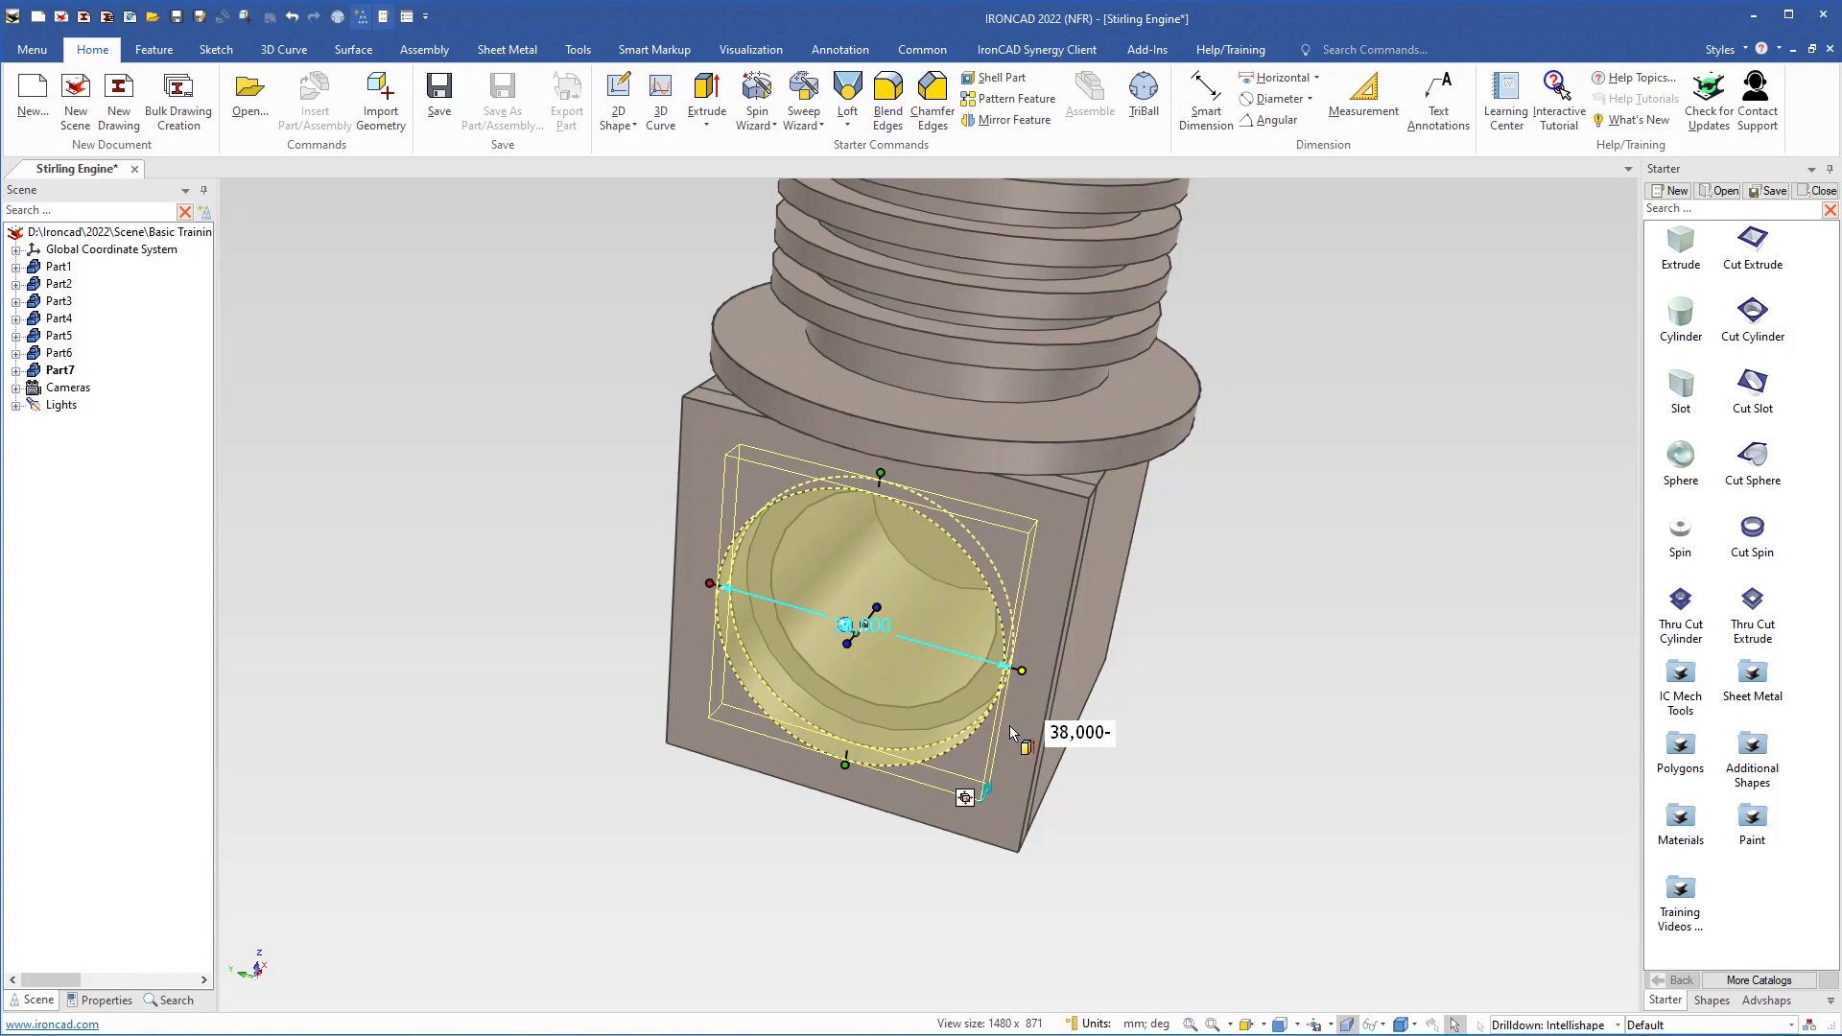
{"action": "type", "text": "2"}
{"action": "key", "text": "Return"}
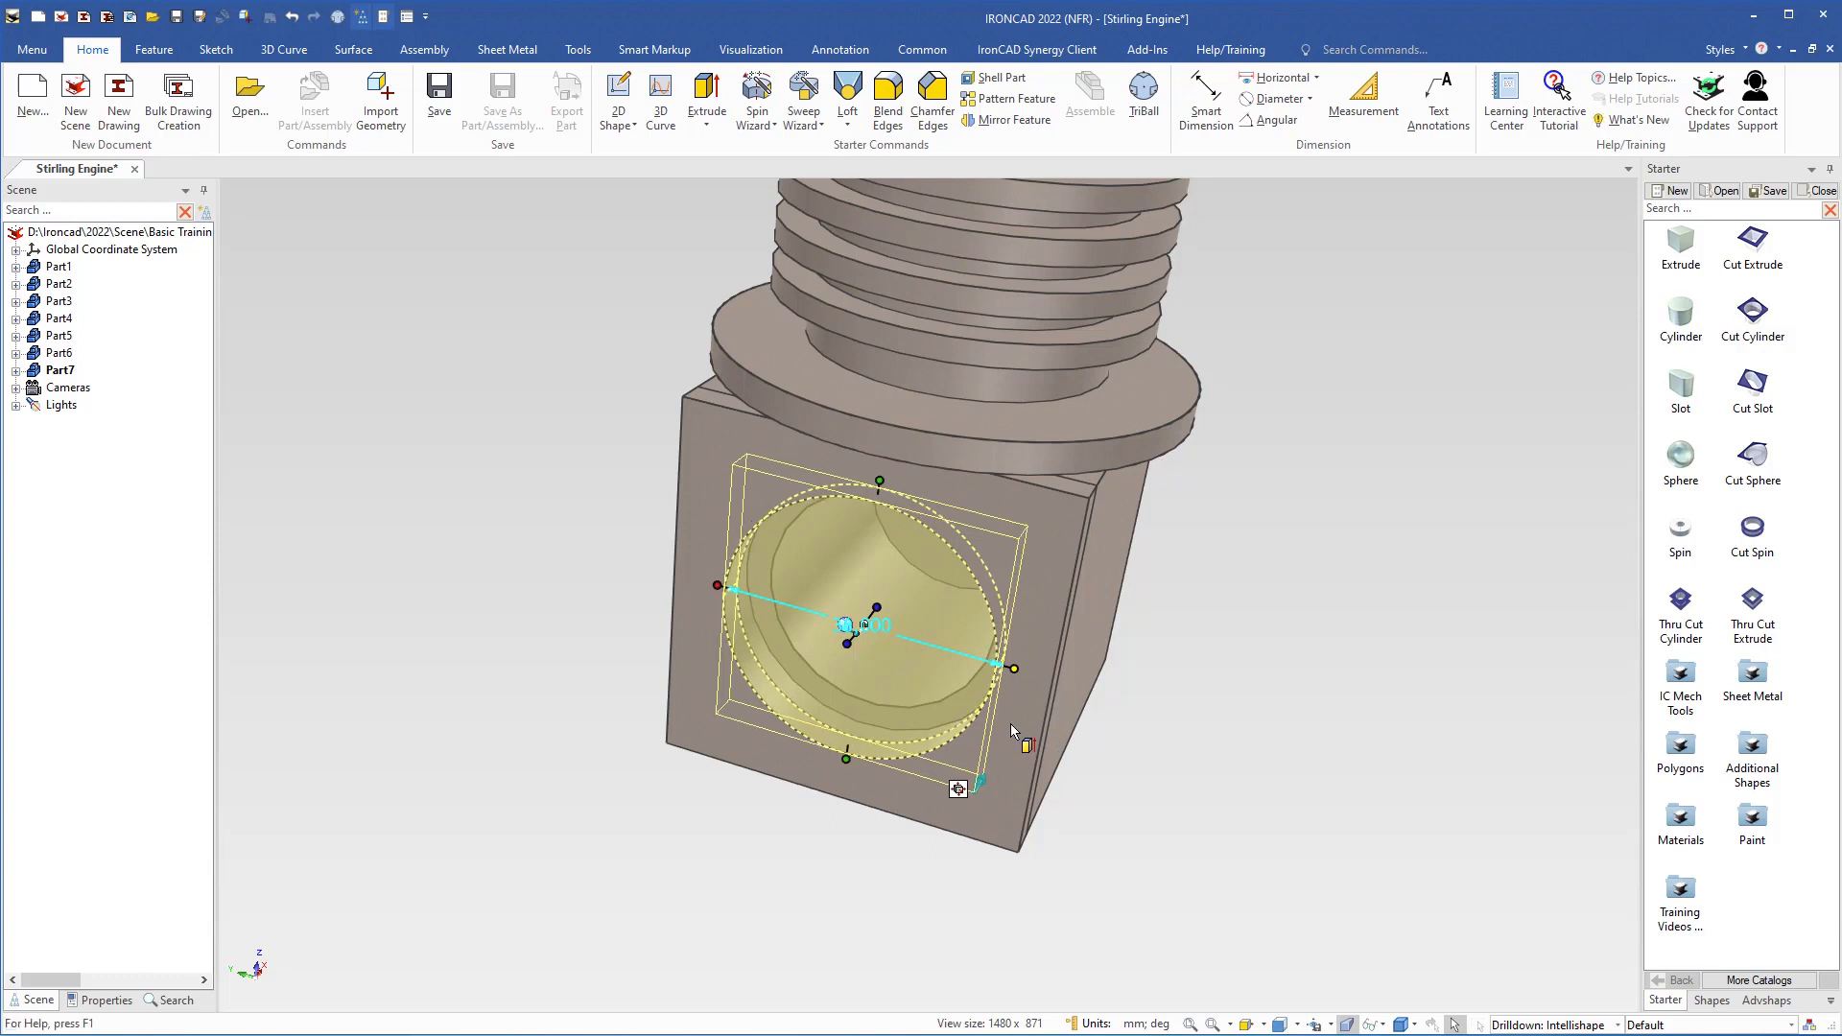
{"action": "scroll", "coordinate": [868, 619], "scroll_direction": "up", "scroll_amount": 1}
{"action": "scroll", "coordinate": [868, 619], "scroll_direction": "up", "scroll_amount": 1}
{"action": "scroll", "coordinate": [923, 639], "scroll_direction": "up", "scroll_amount": 2}
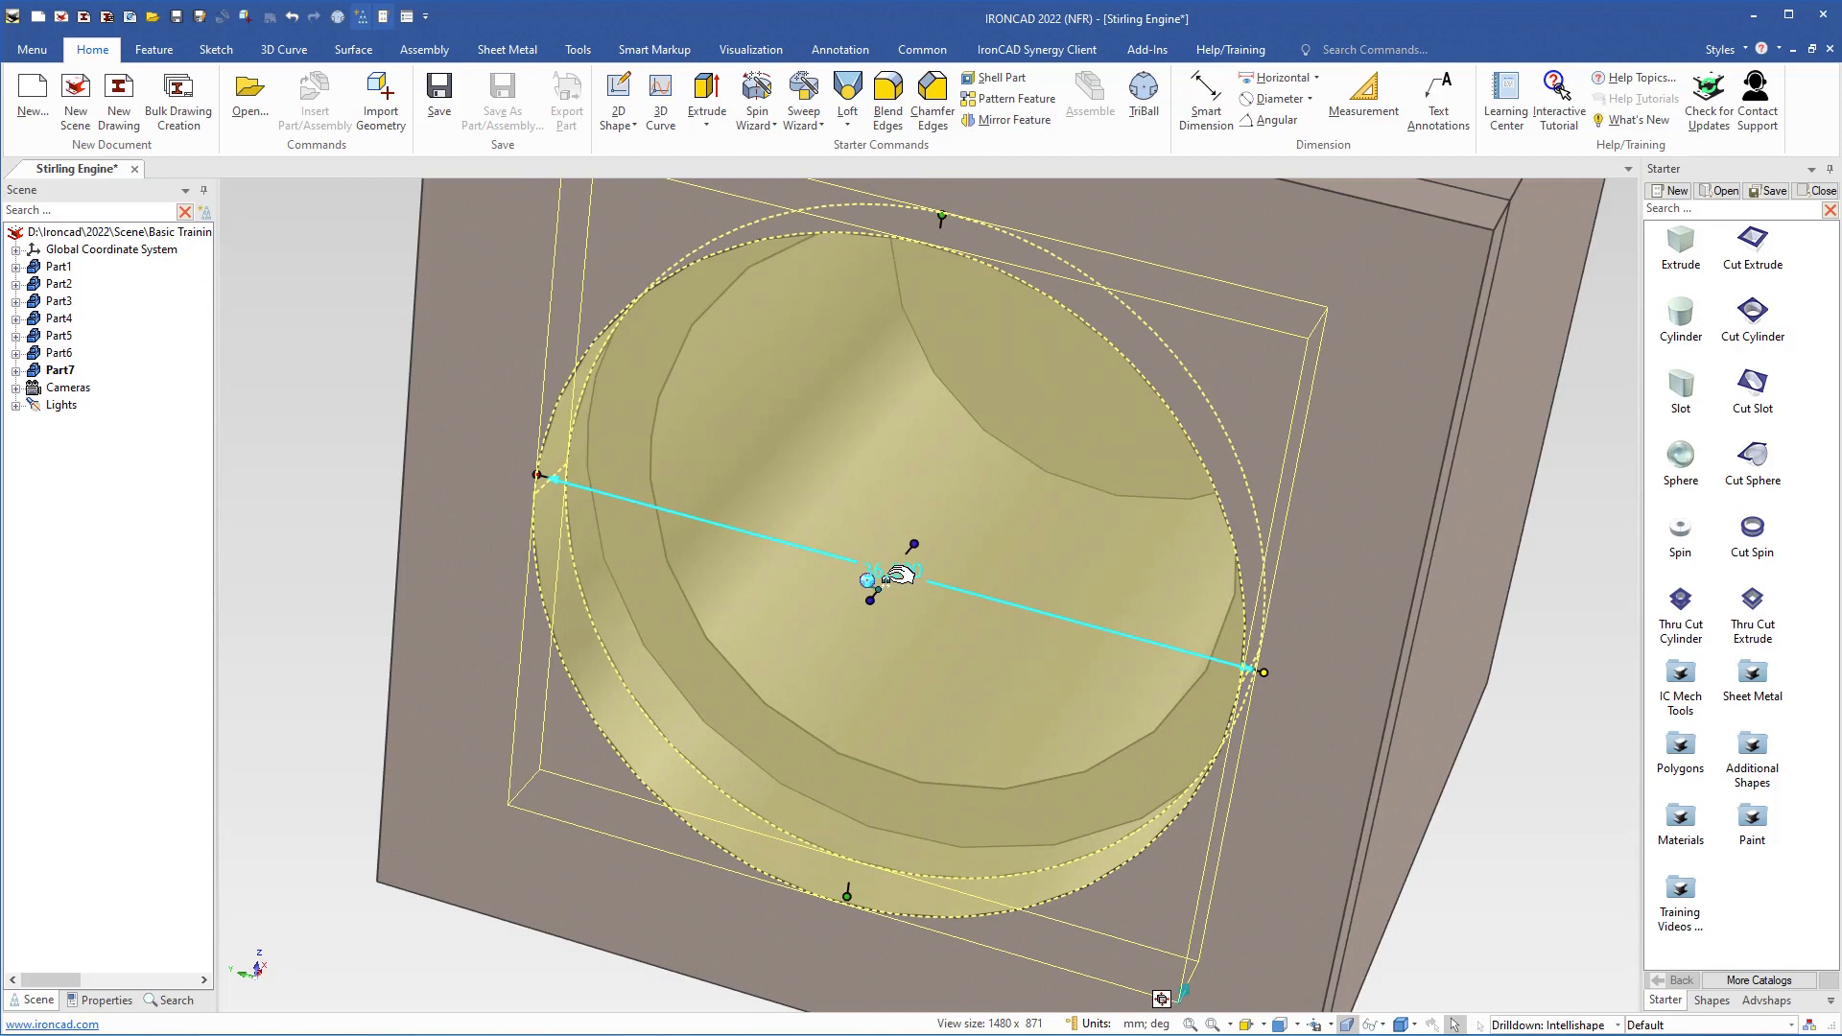
{"action": "scroll", "coordinate": [900, 605], "scroll_direction": "down", "scroll_amount": 3}
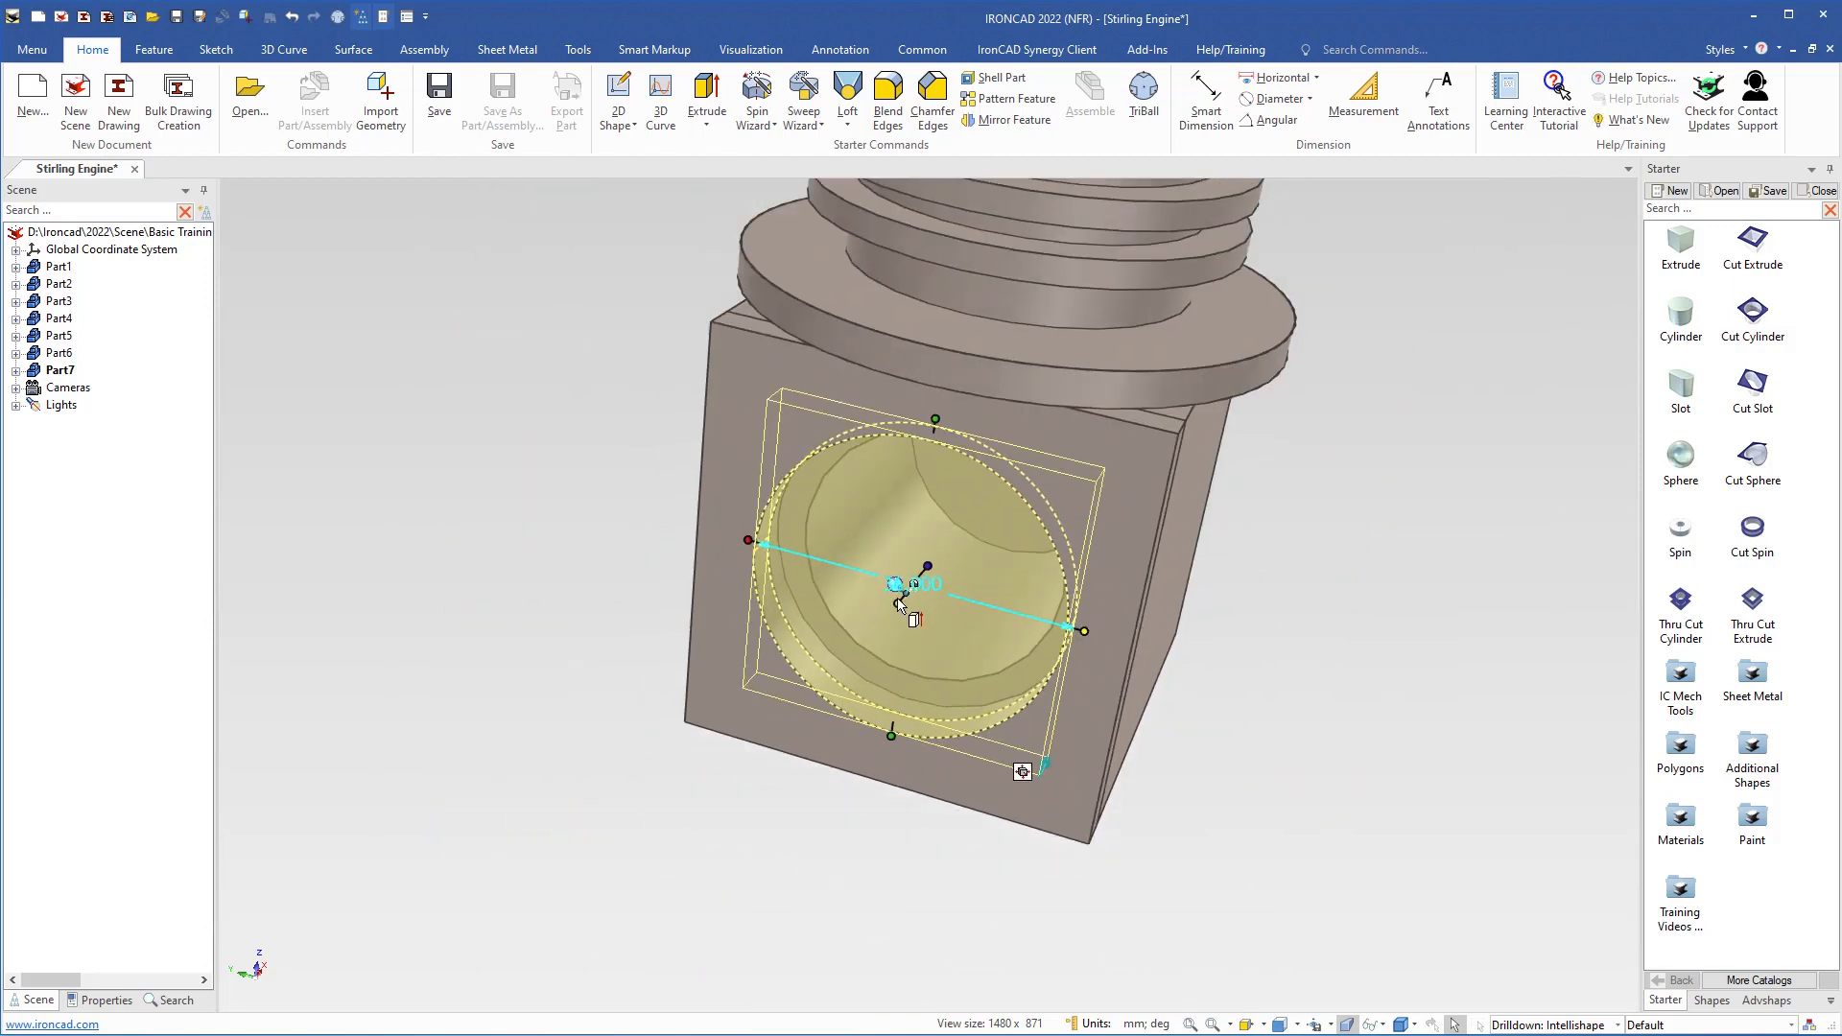
{"action": "left_click", "coordinate": [623, 484]}
{"action": "middle_click_drag", "start_coordinate": [907, 574], "coordinate": [881, 571]}
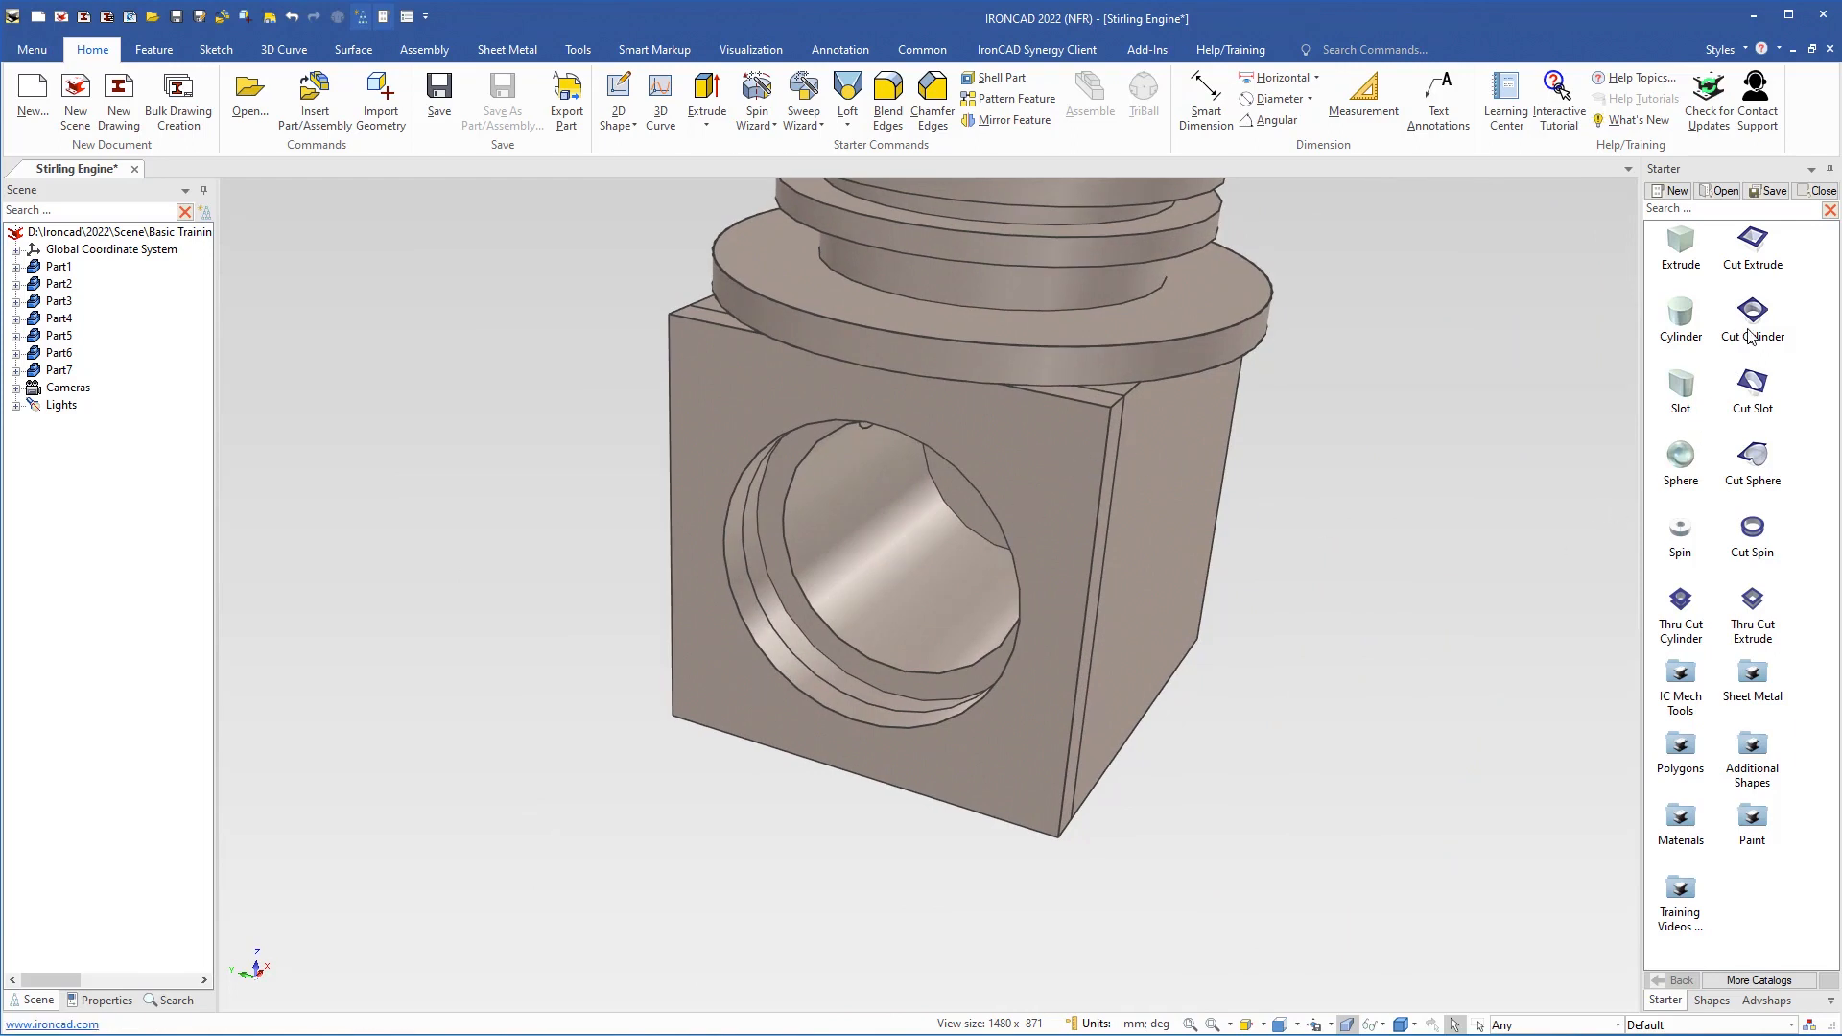
Cut a 4 mm diameter cylindrical hole near the upper corner of the front plate
{"action": "left_click_drag", "start_coordinate": [1684, 336], "coordinate": [1059, 451]}
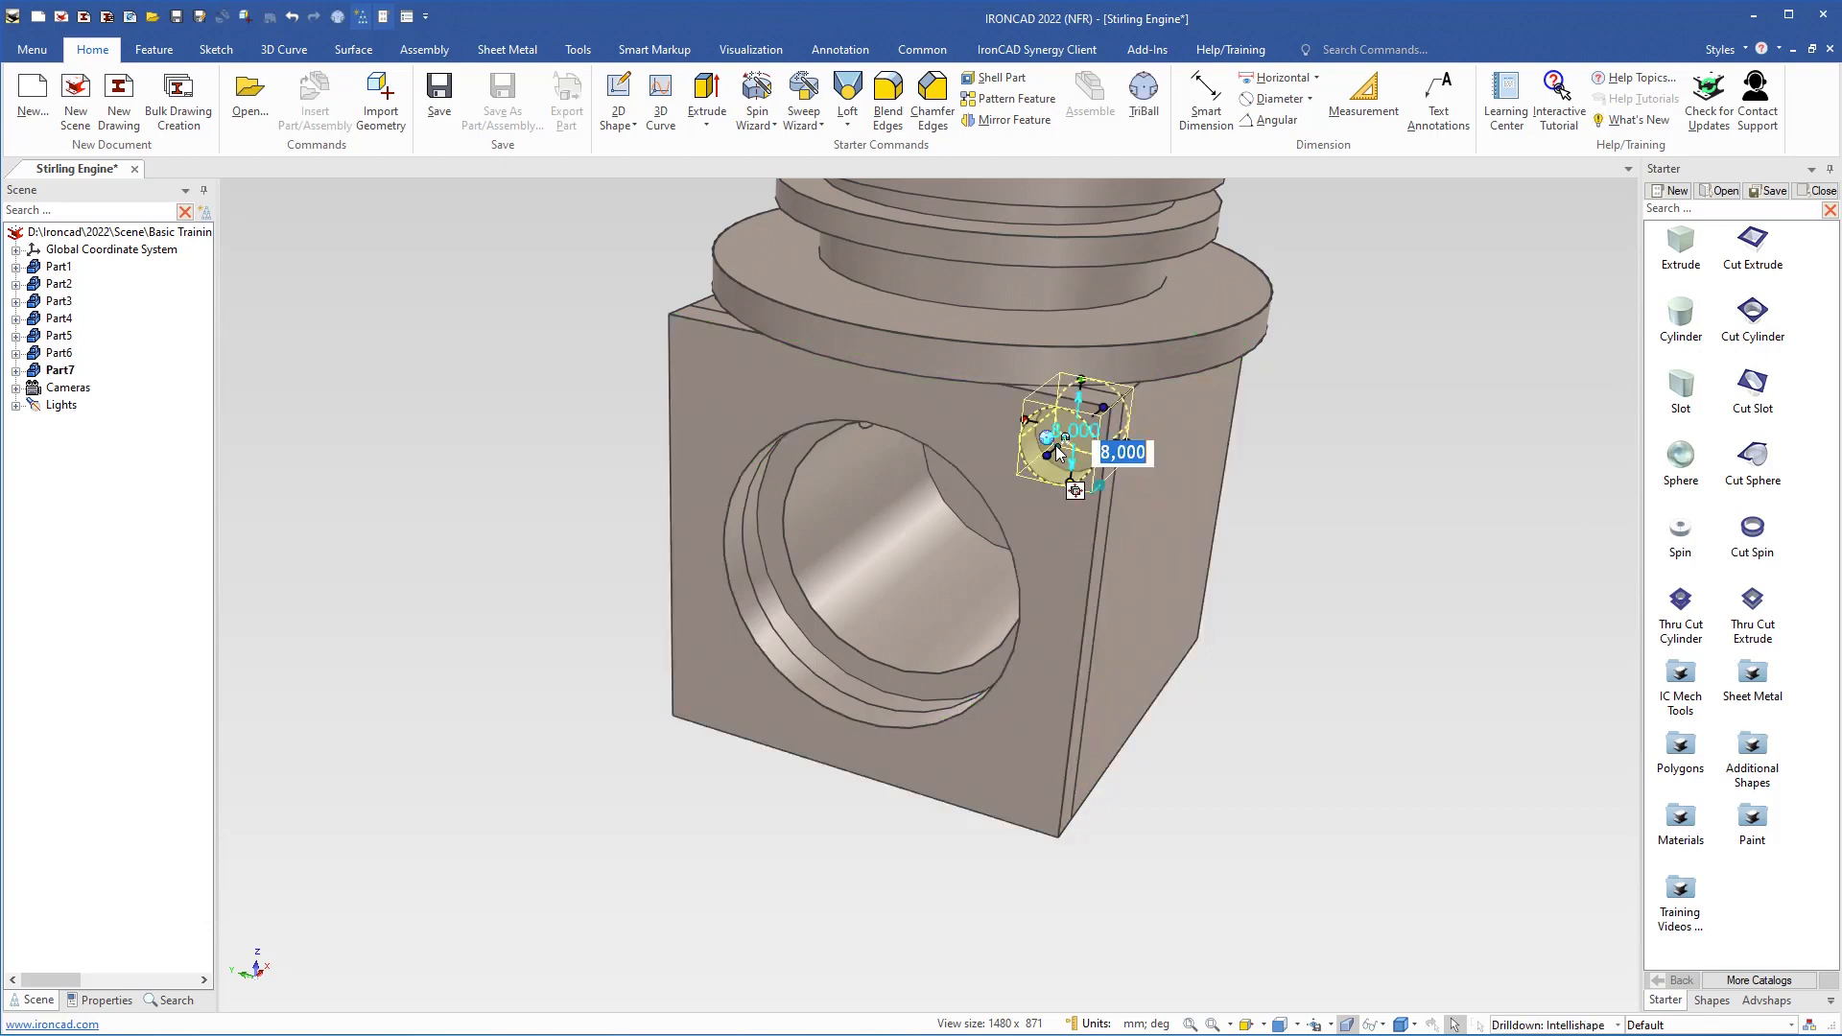
{"action": "type", "text": "4"}
{"action": "key", "text": "Return"}
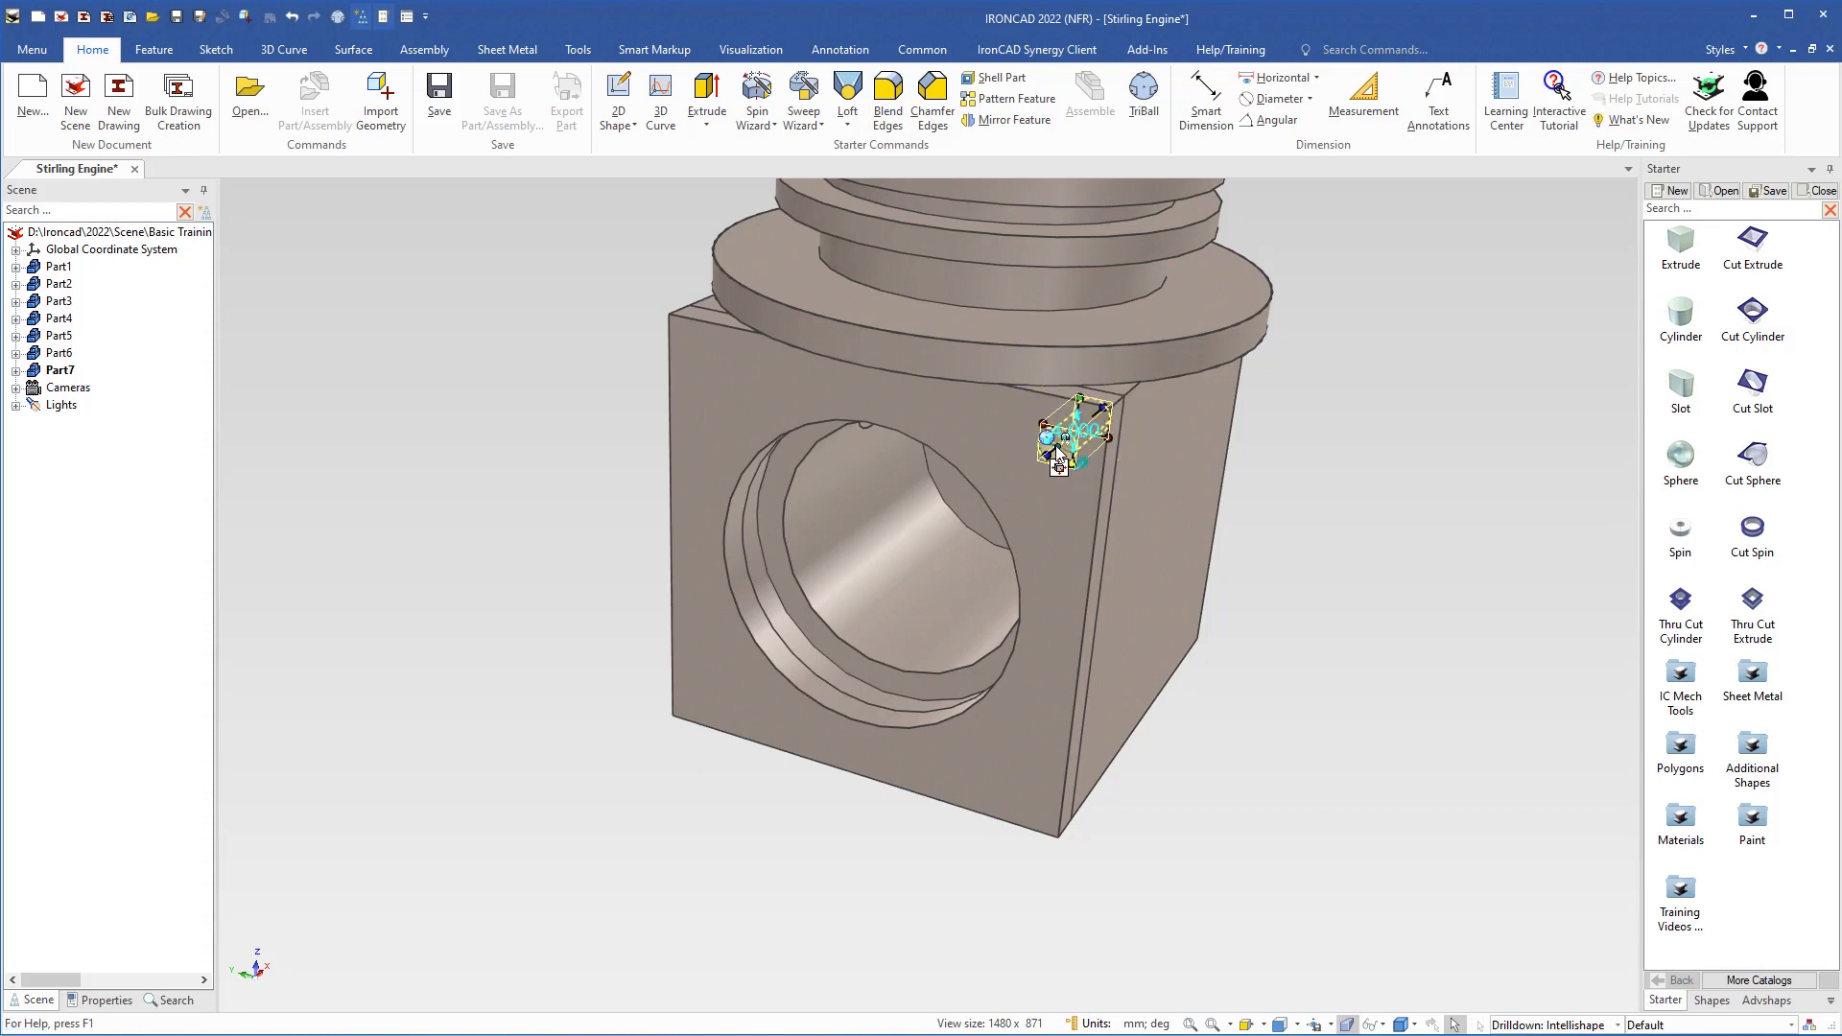
Shorten the small corner hole's depth to 4 mm to match the front plate's thickness
{"action": "scroll", "coordinate": [1059, 494], "scroll_direction": "up", "scroll_amount": 2}
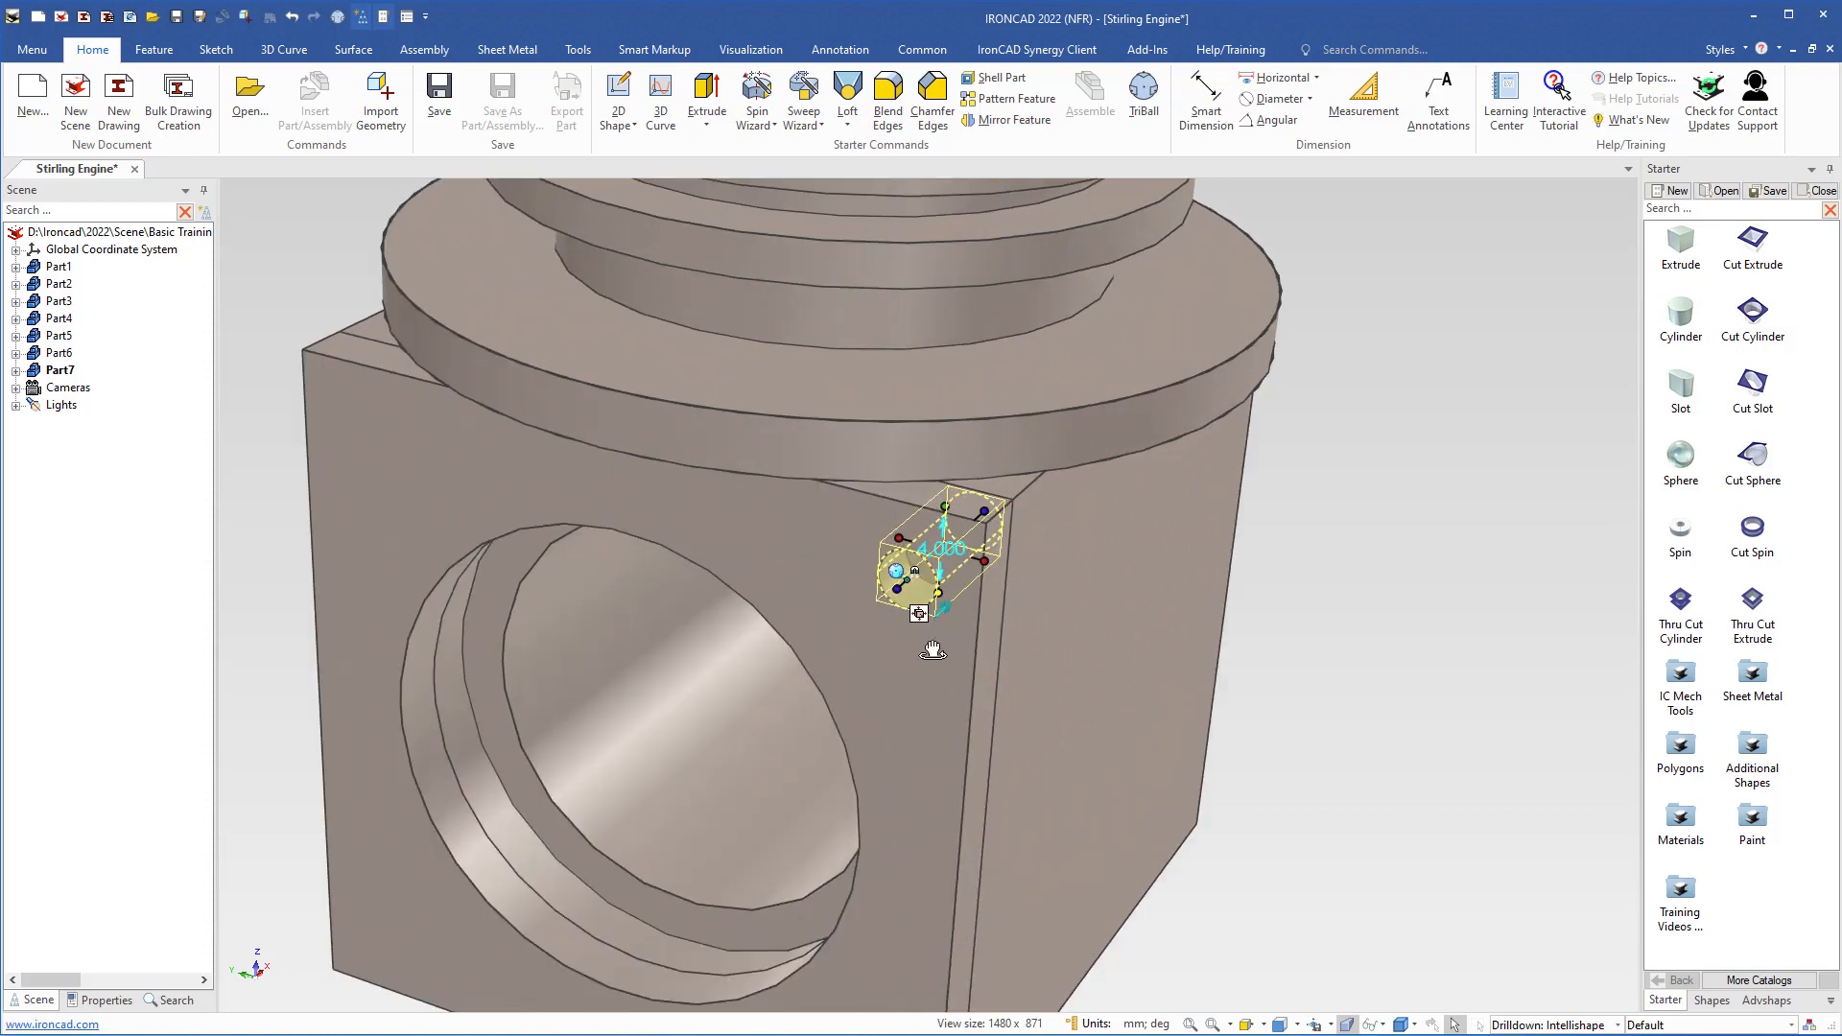
{"action": "middle_click_drag", "start_coordinate": [932, 650], "coordinate": [851, 637]}
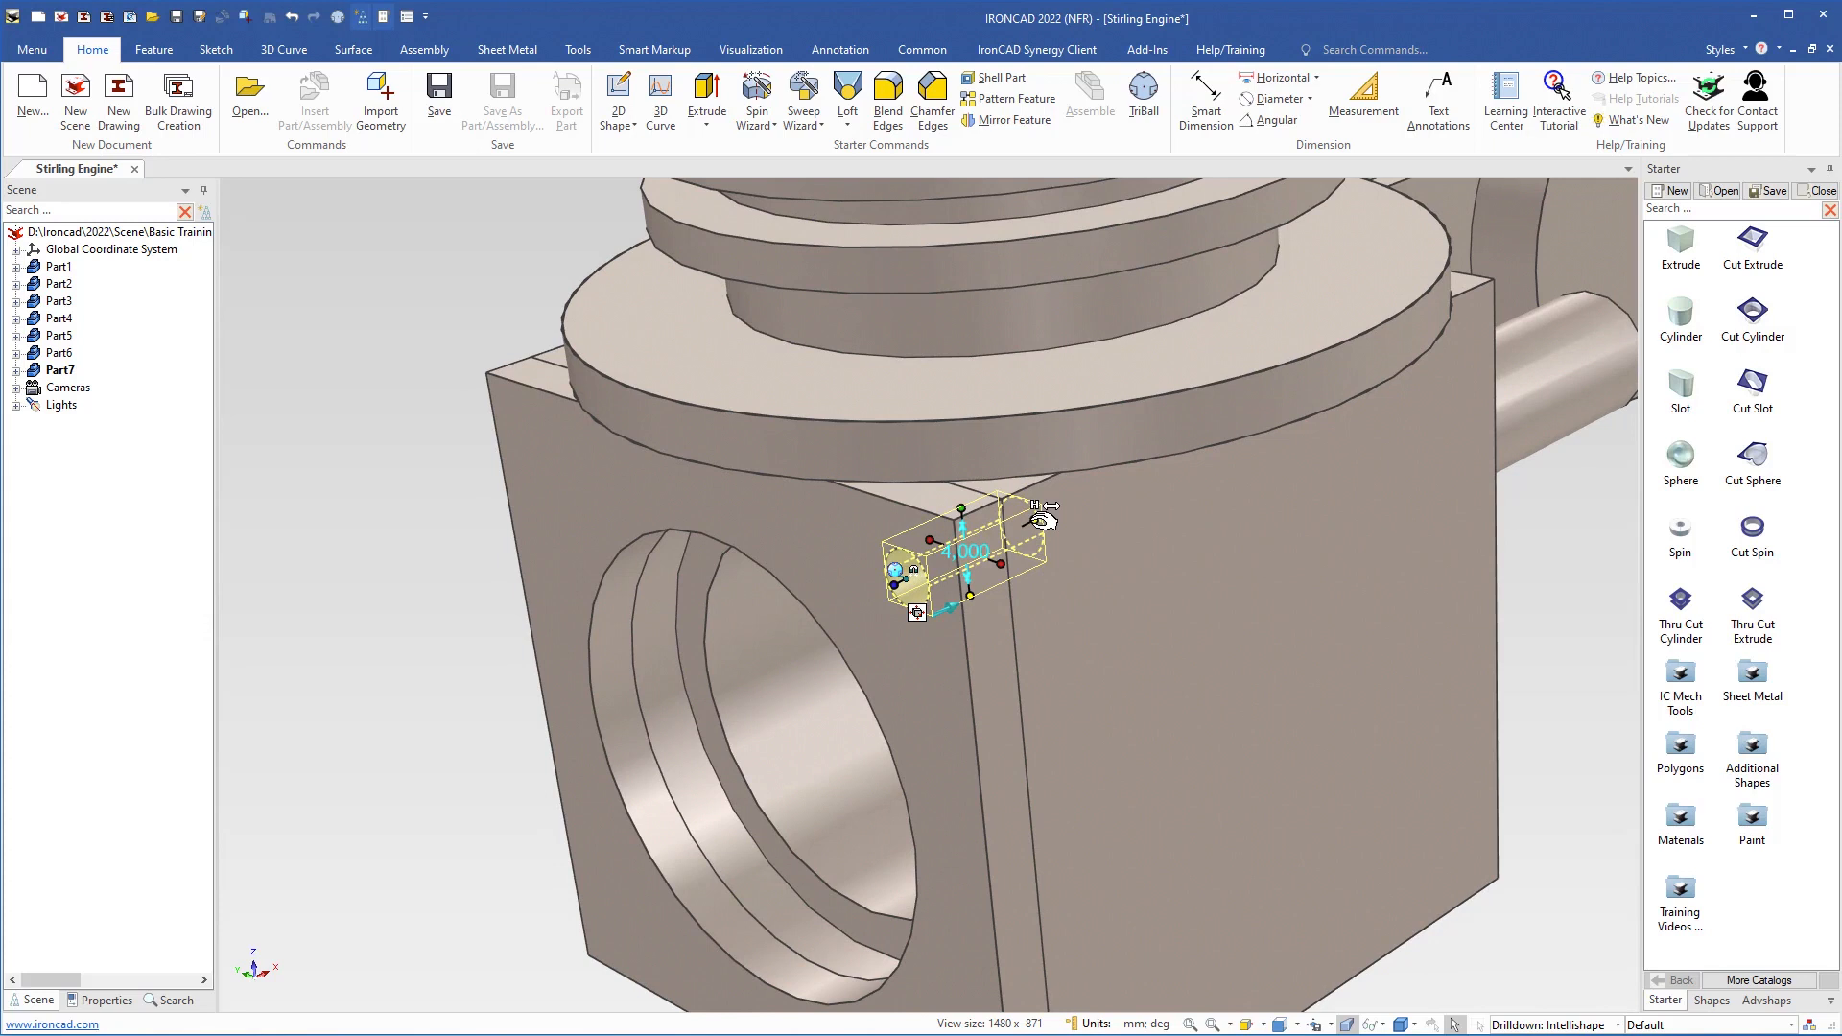
{"action": "left_click_drag", "start_coordinate": [1043, 520], "coordinate": [1012, 627]}
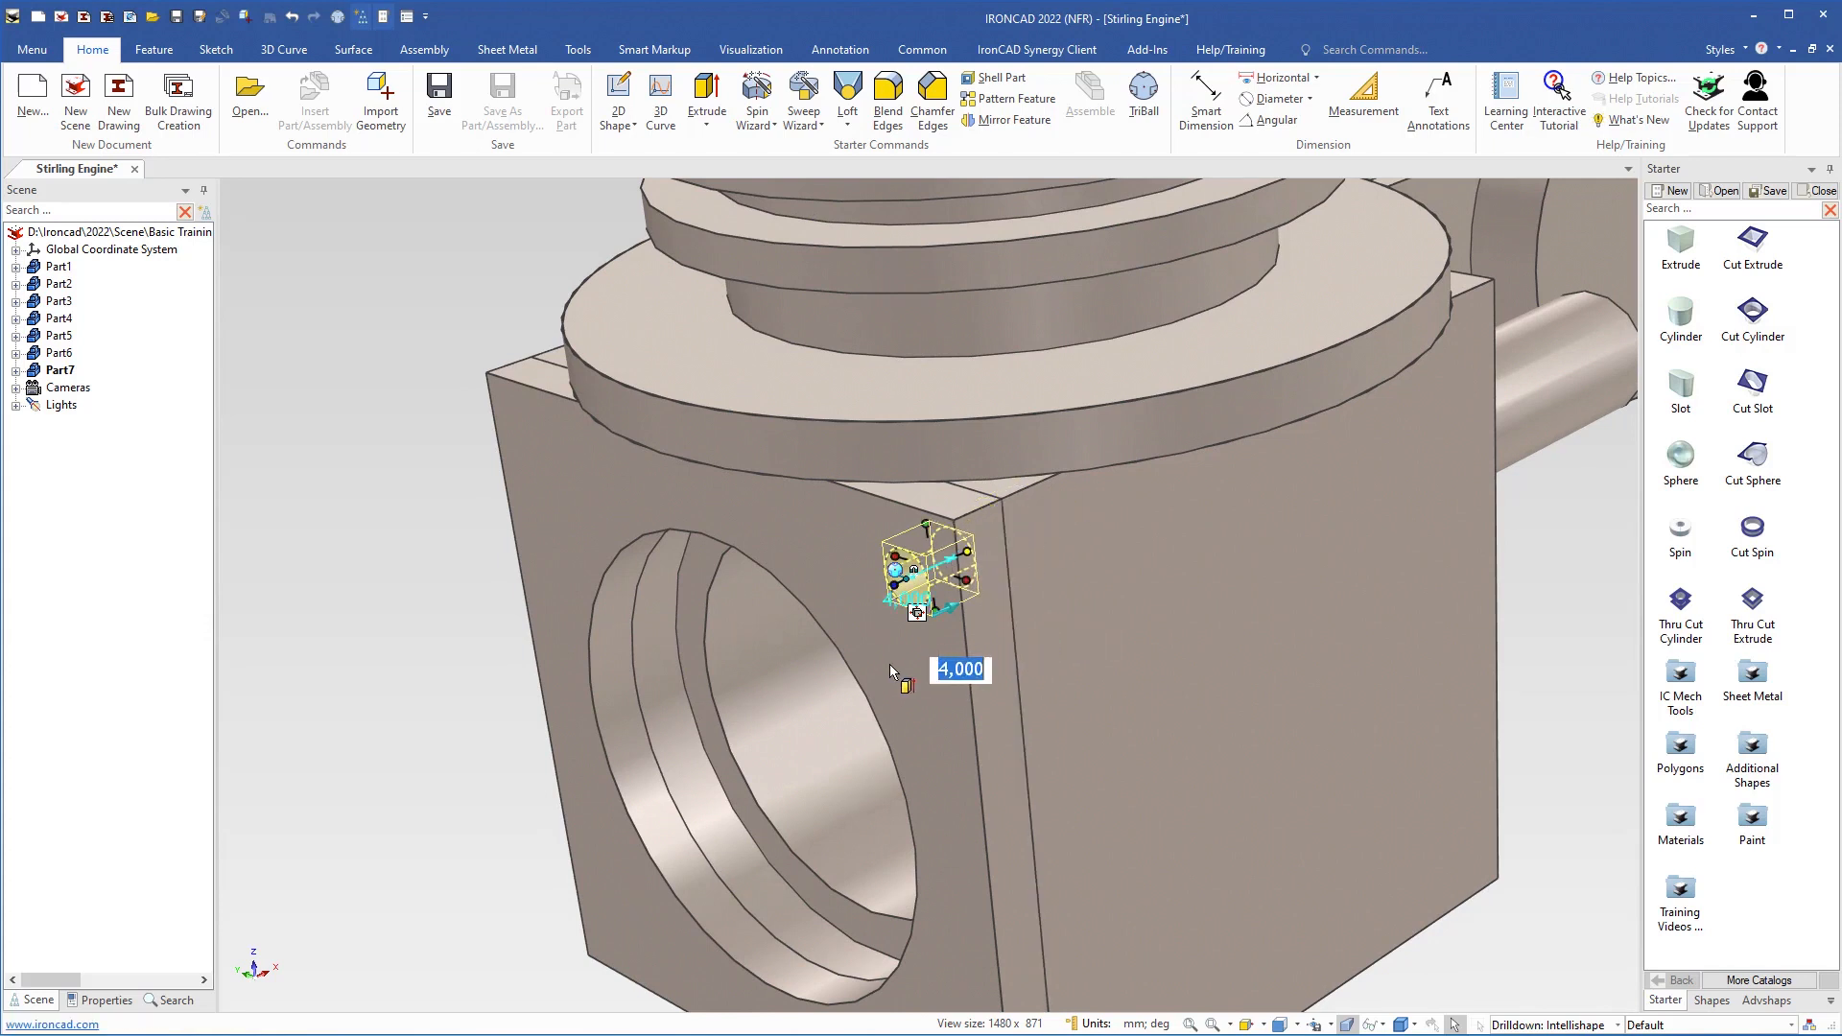
{"action": "scroll", "coordinate": [890, 665], "scroll_direction": "down", "scroll_amount": 5}
{"action": "middle_click_drag", "start_coordinate": [892, 666], "coordinate": [1014, 659]}
{"action": "scroll", "coordinate": [955, 614], "scroll_direction": "up", "scroll_amount": 3}
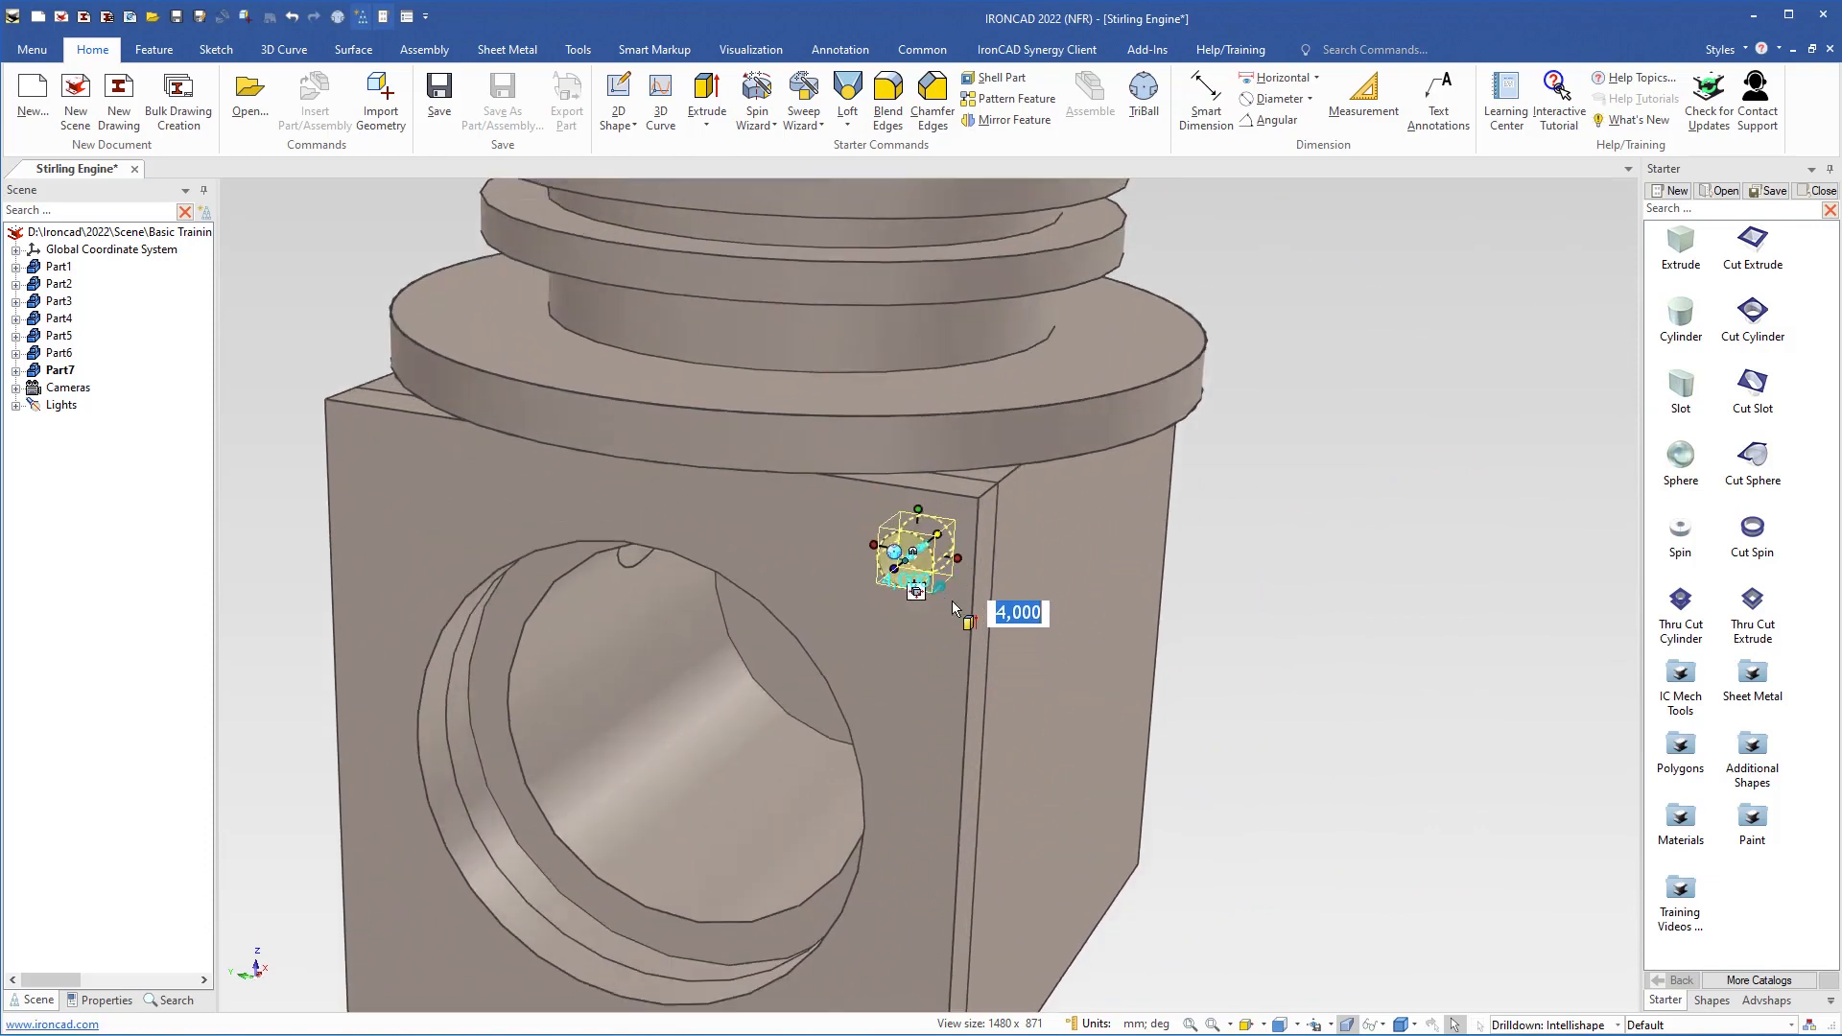
{"action": "scroll", "coordinate": [952, 601], "scroll_direction": "up", "scroll_amount": 2}
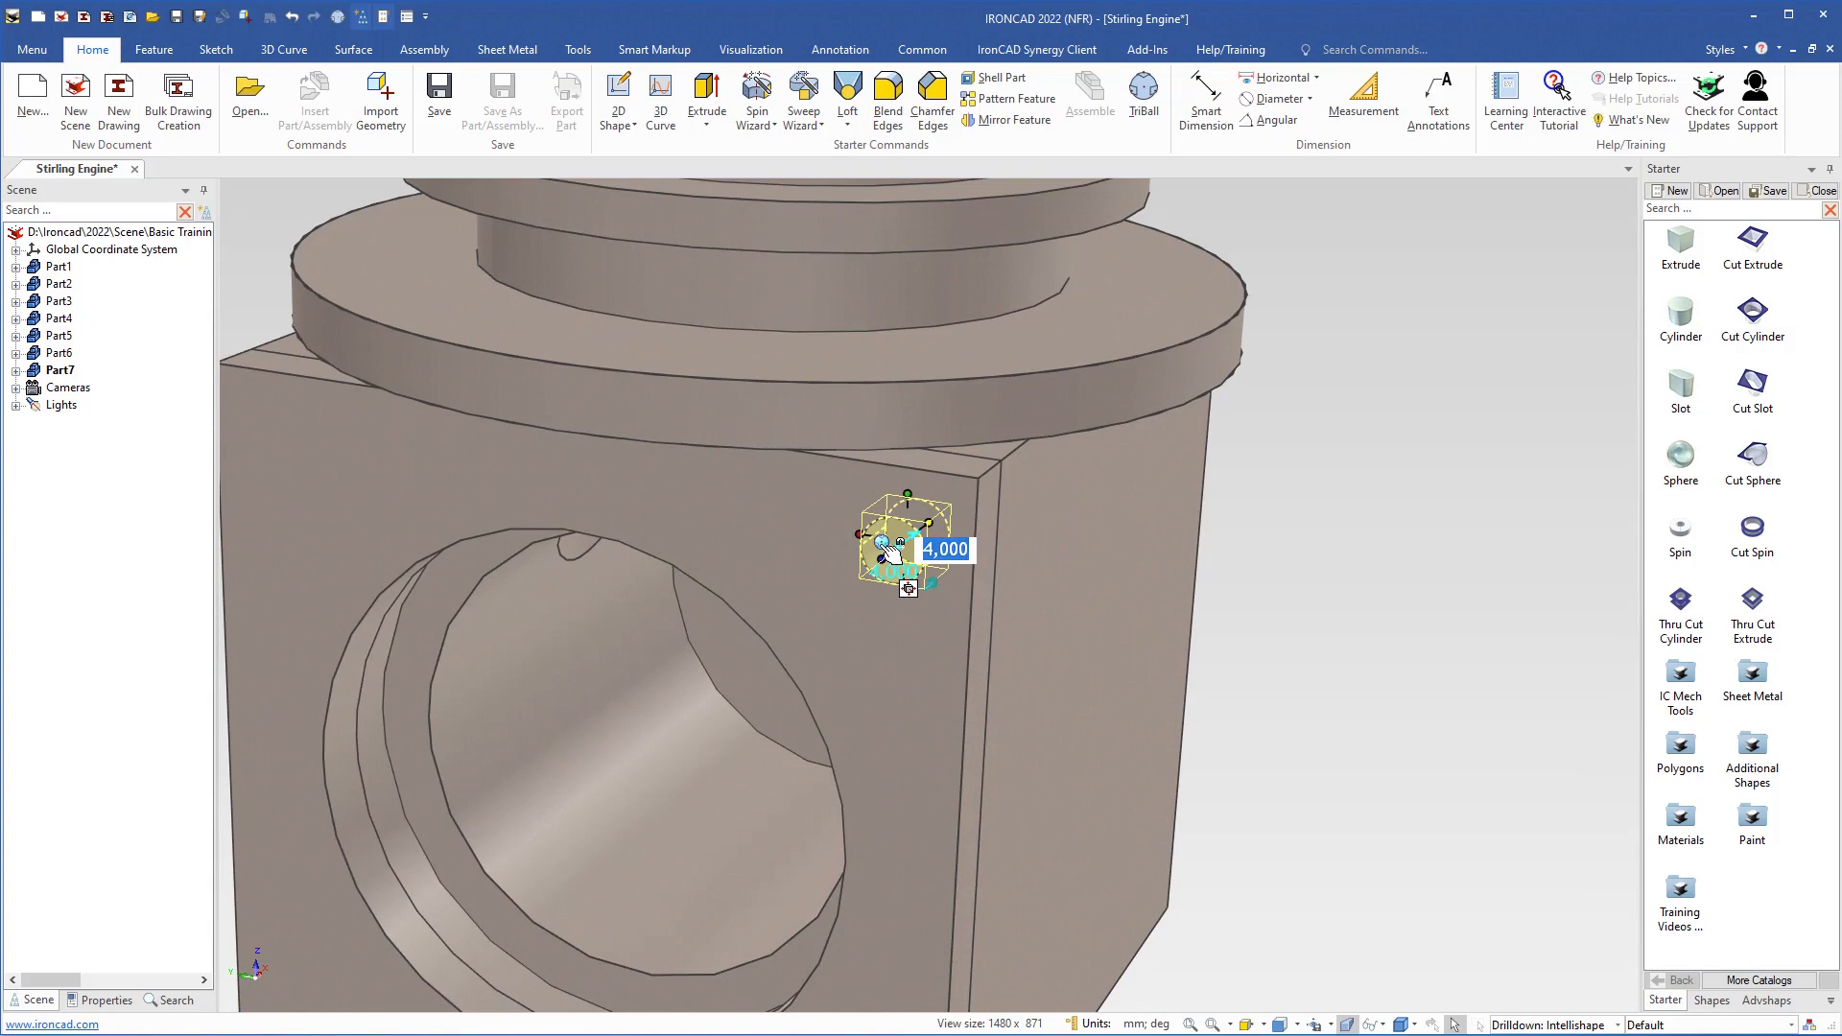
Move the small corner hole to the centre point of the front plate's large bore using the TriBall
{"action": "key", "text": "F10"}
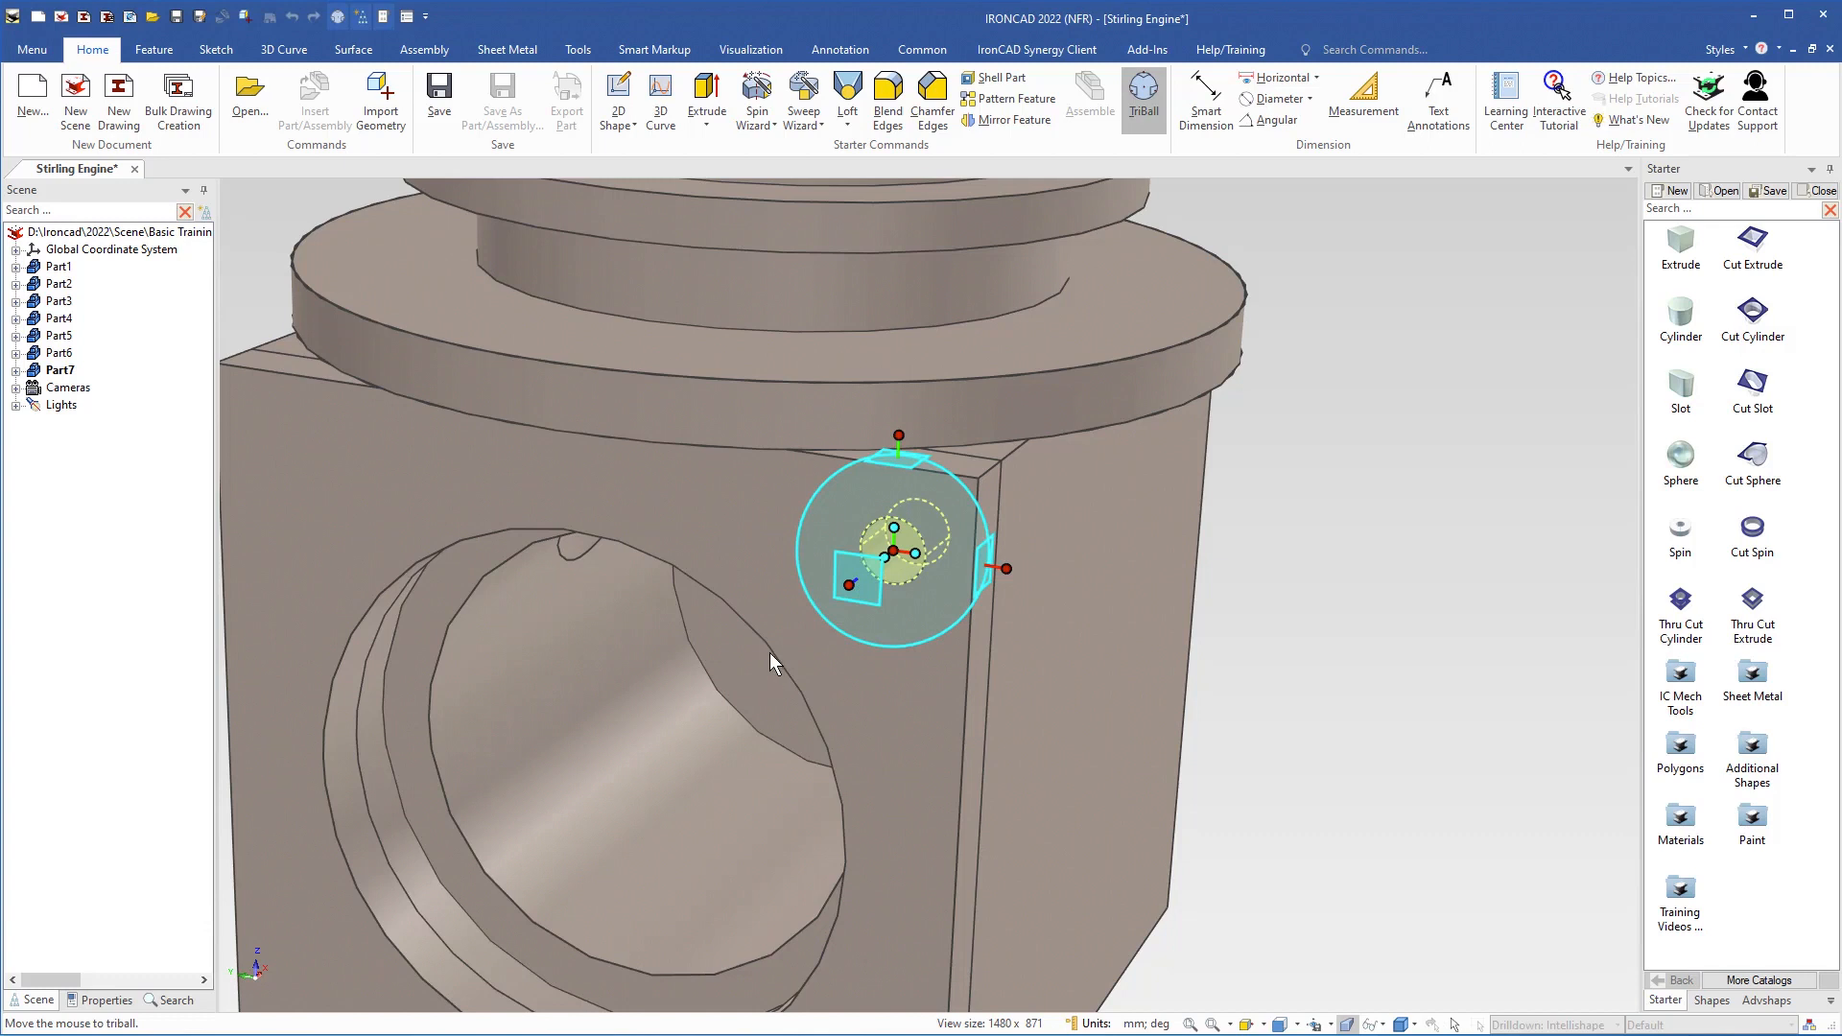
{"action": "right_click", "coordinate": [872, 597]}
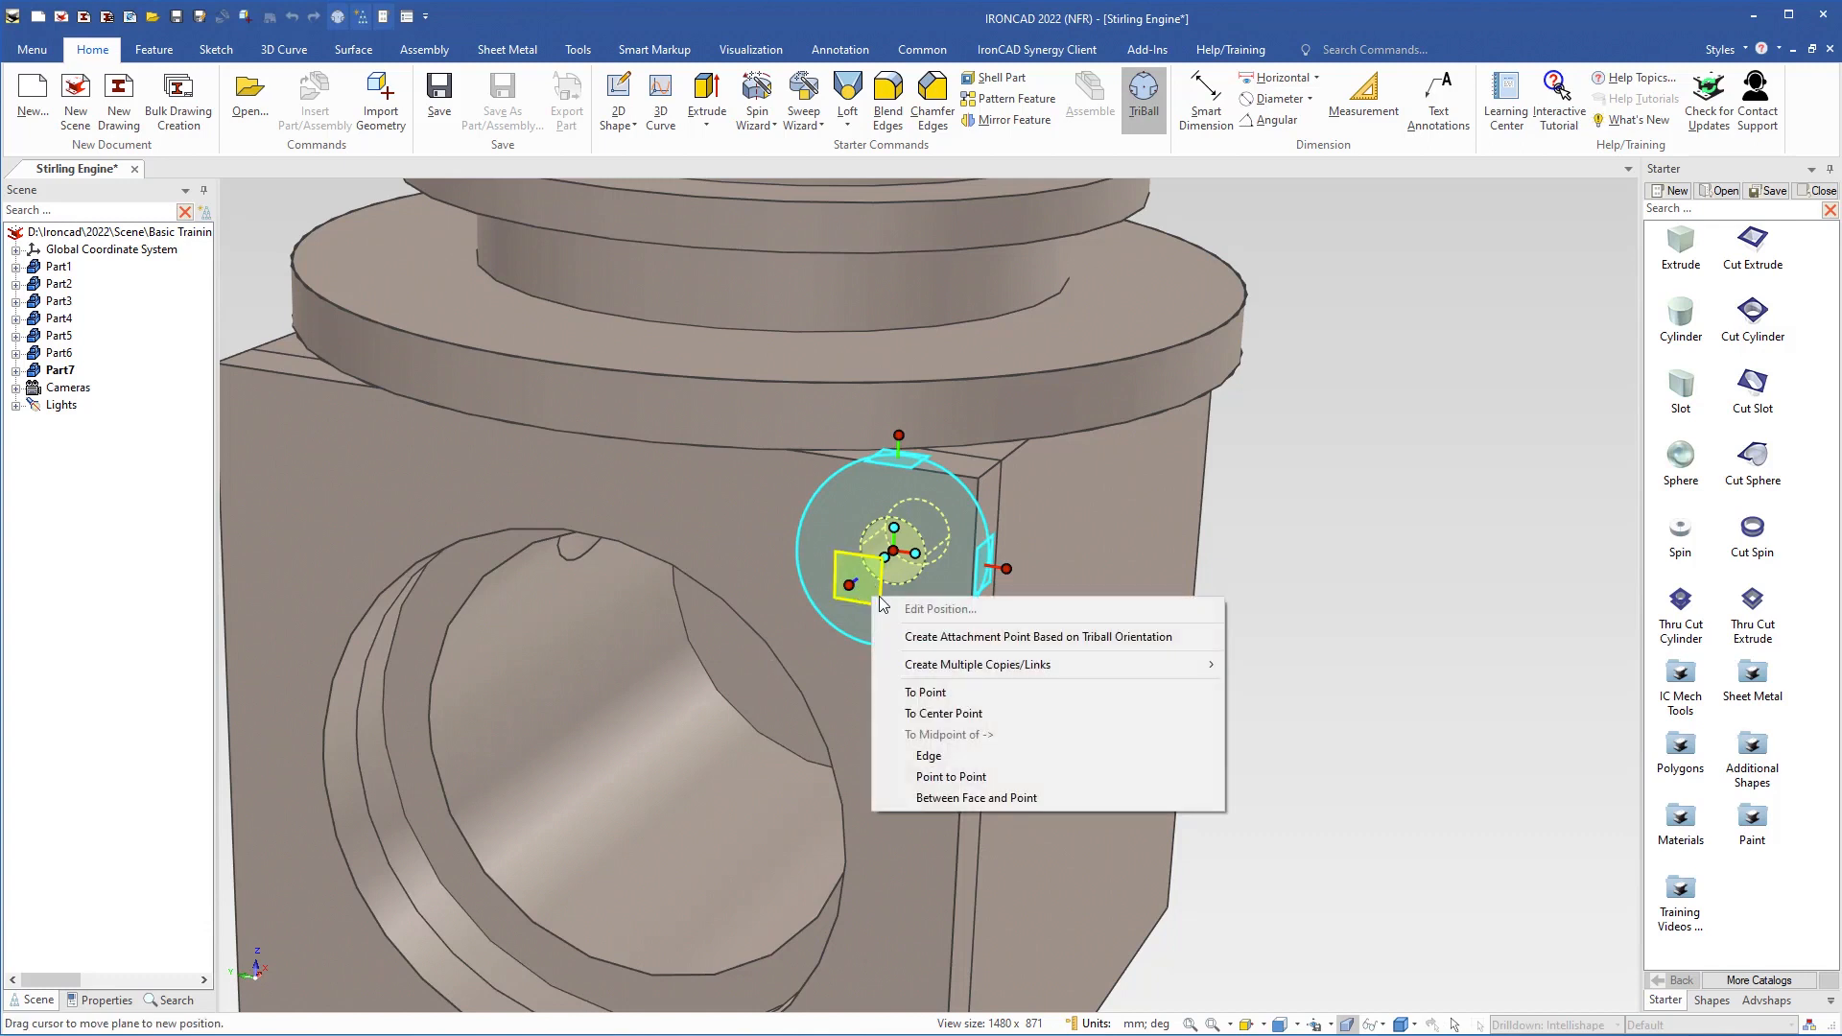
{"action": "left_click", "coordinate": [933, 713]}
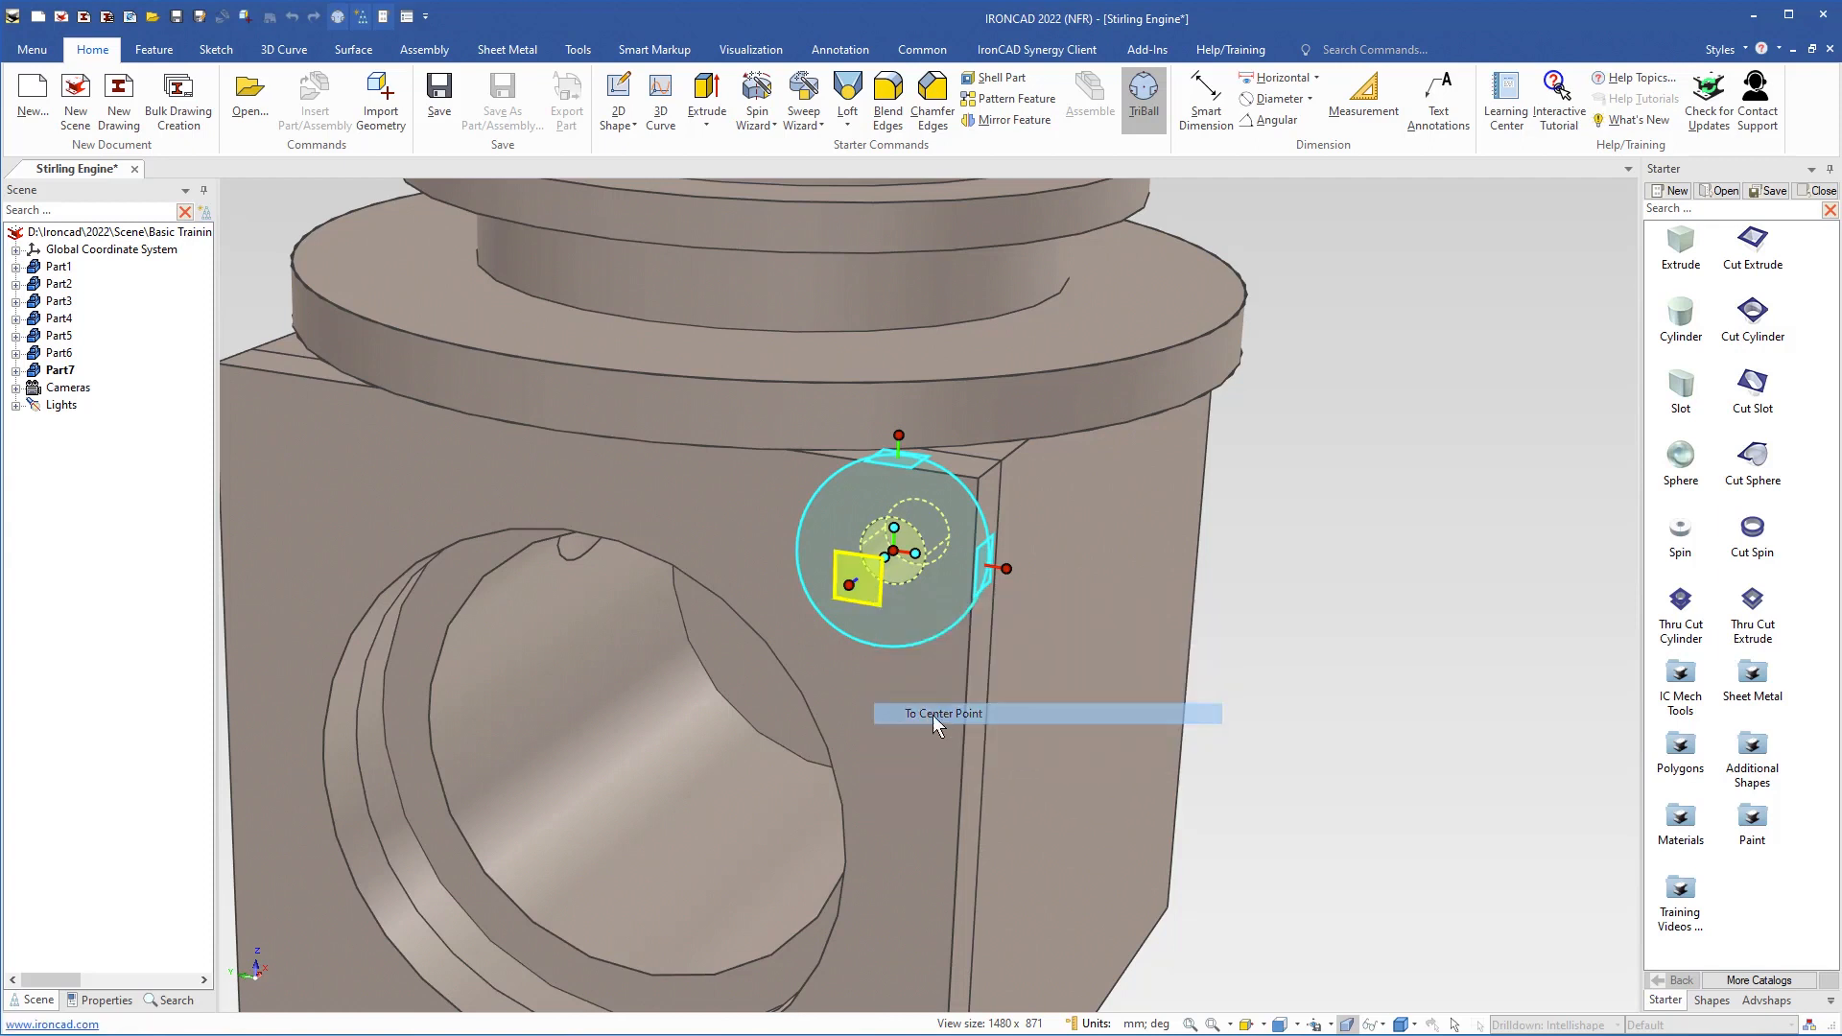
{"action": "left_click", "coordinate": [785, 664]}
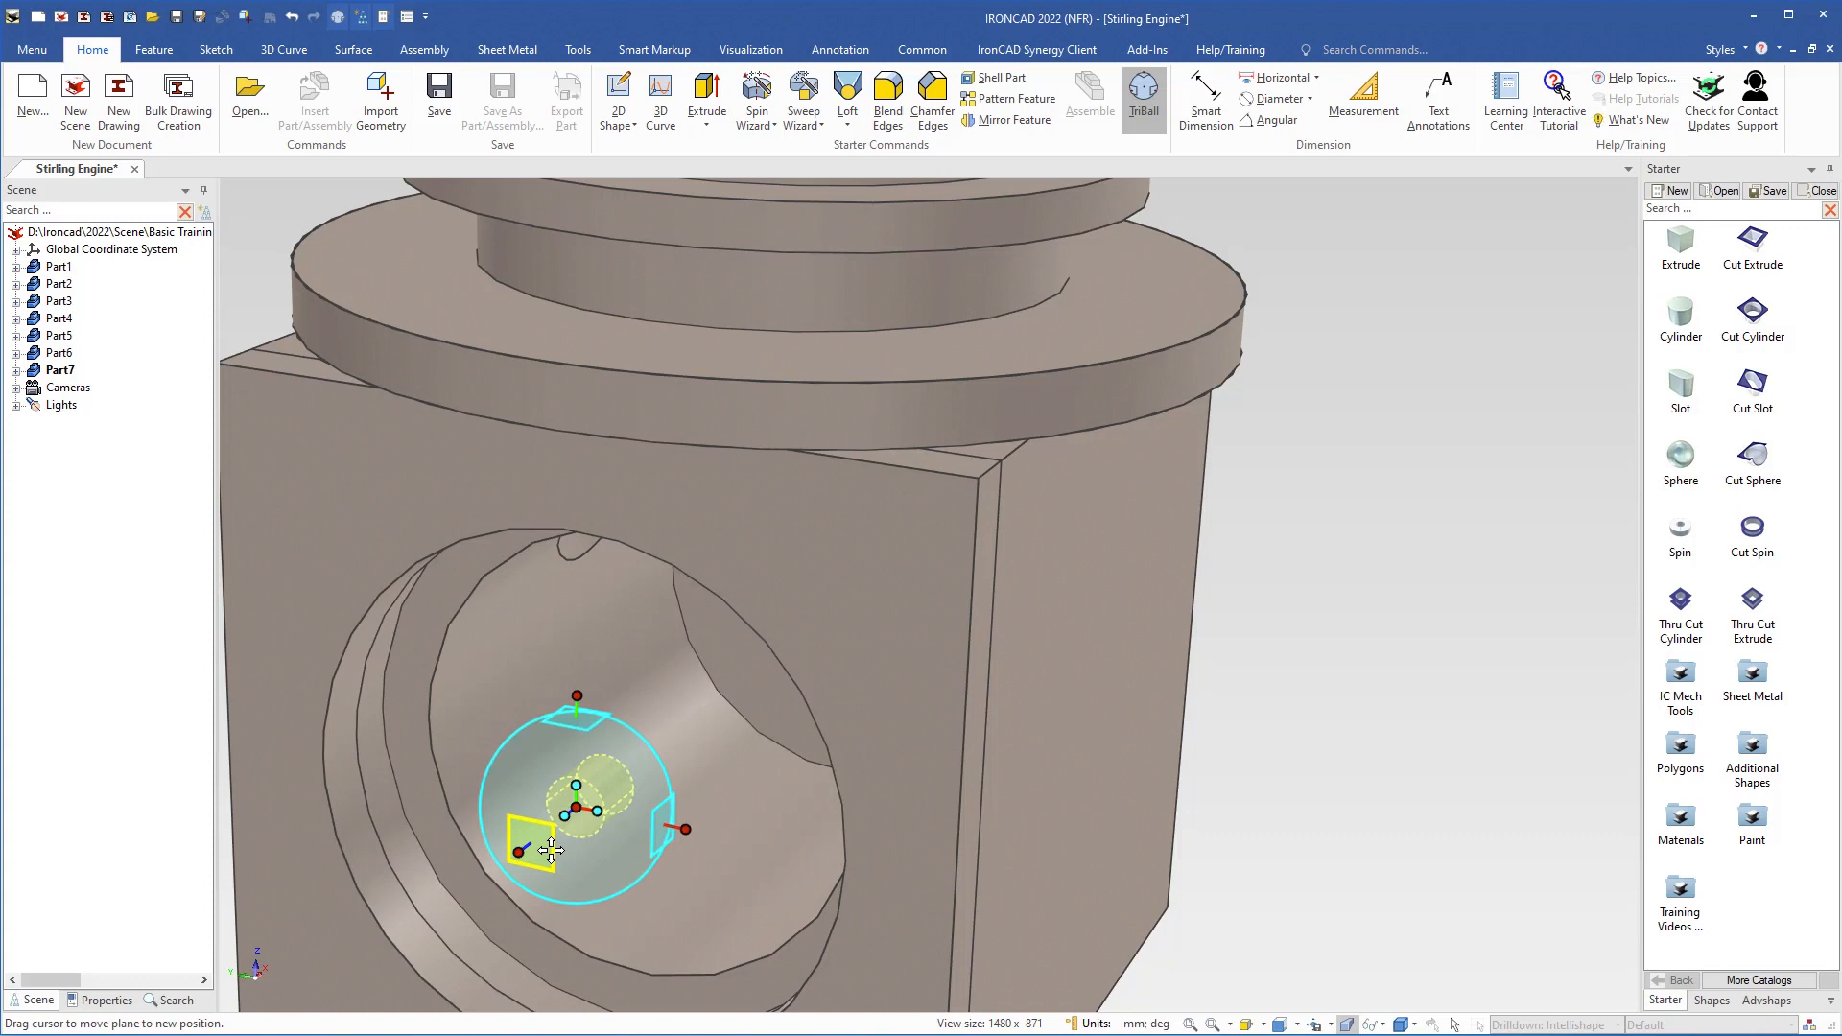
Copy the small hole from the bore's centre toward the plate's upper corner, with both in-plane distances set to 20 mm
{"action": "left_click_drag", "start_coordinate": [550, 850], "coordinate": [871, 589]}
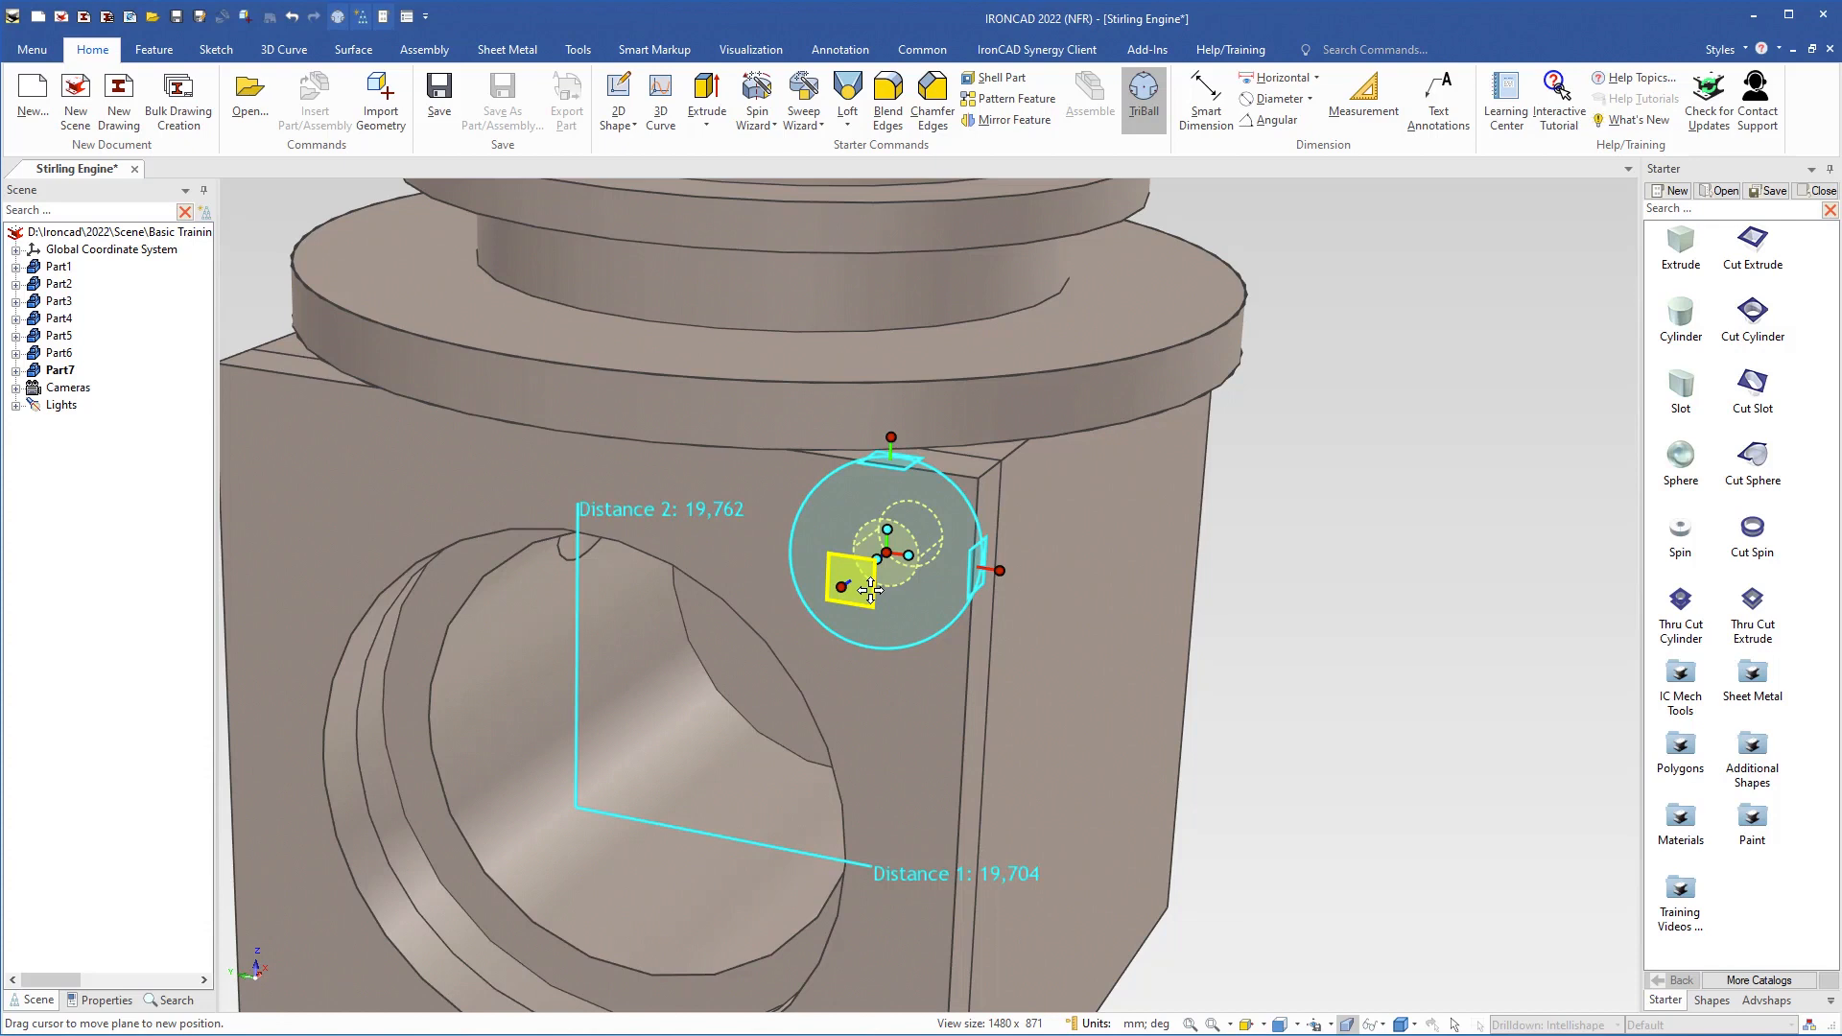
{"action": "right_click_drag", "start_coordinate": [871, 590], "coordinate": [871, 590]}
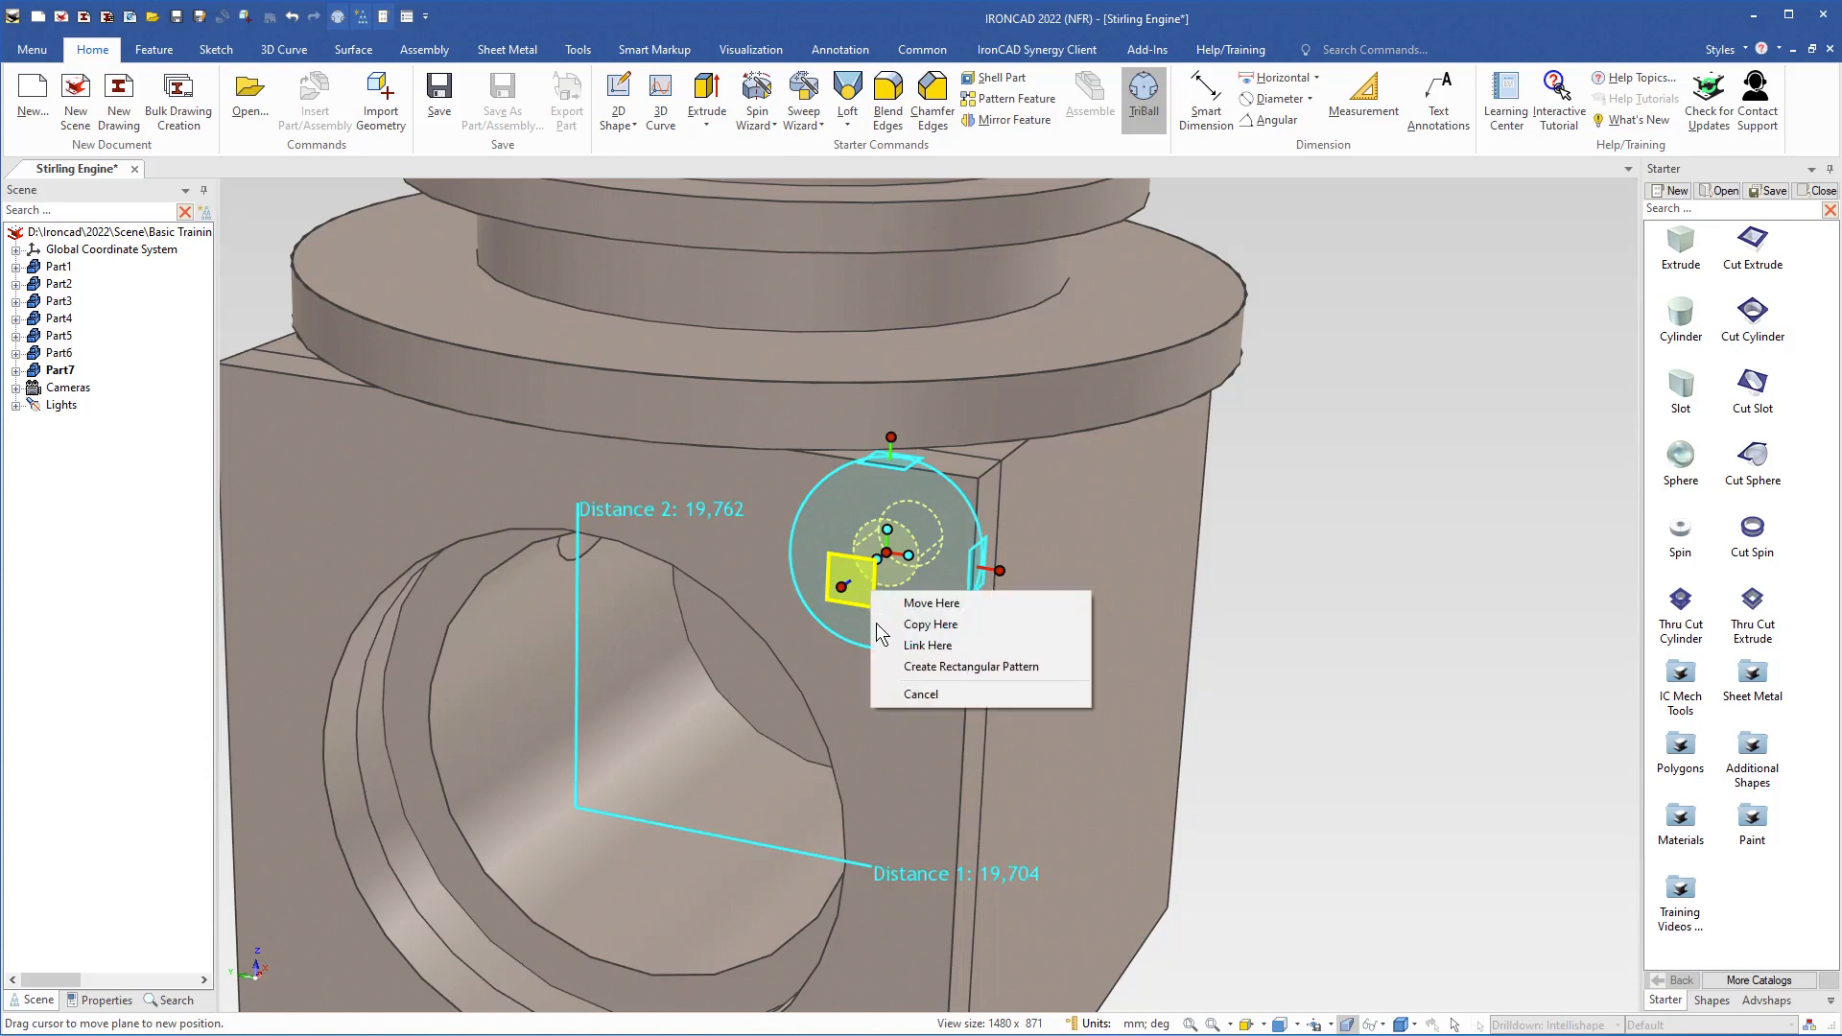
{"action": "left_click", "coordinate": [939, 623]}
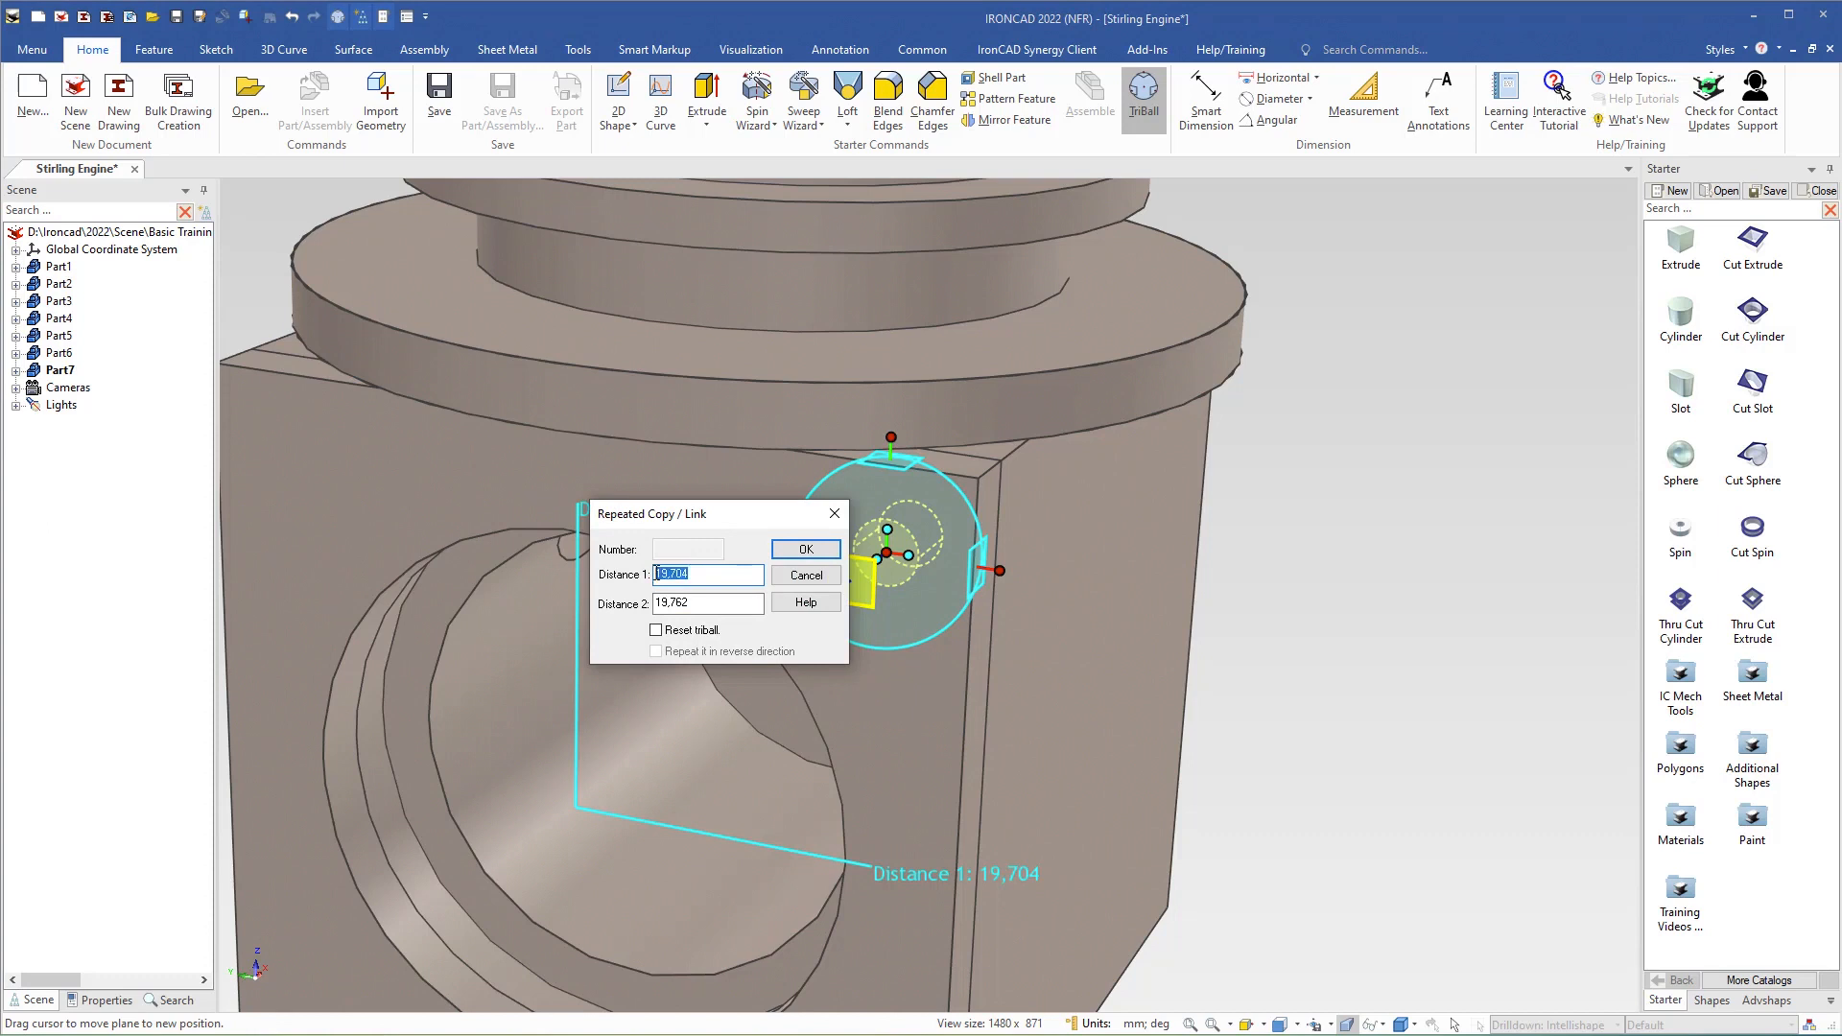
{"action": "type", "text": "20"}
{"action": "left_click_drag", "start_coordinate": [704, 602], "coordinate": [642, 600]}
{"action": "type", "text": "20"}
{"action": "left_click", "coordinate": [804, 549]}
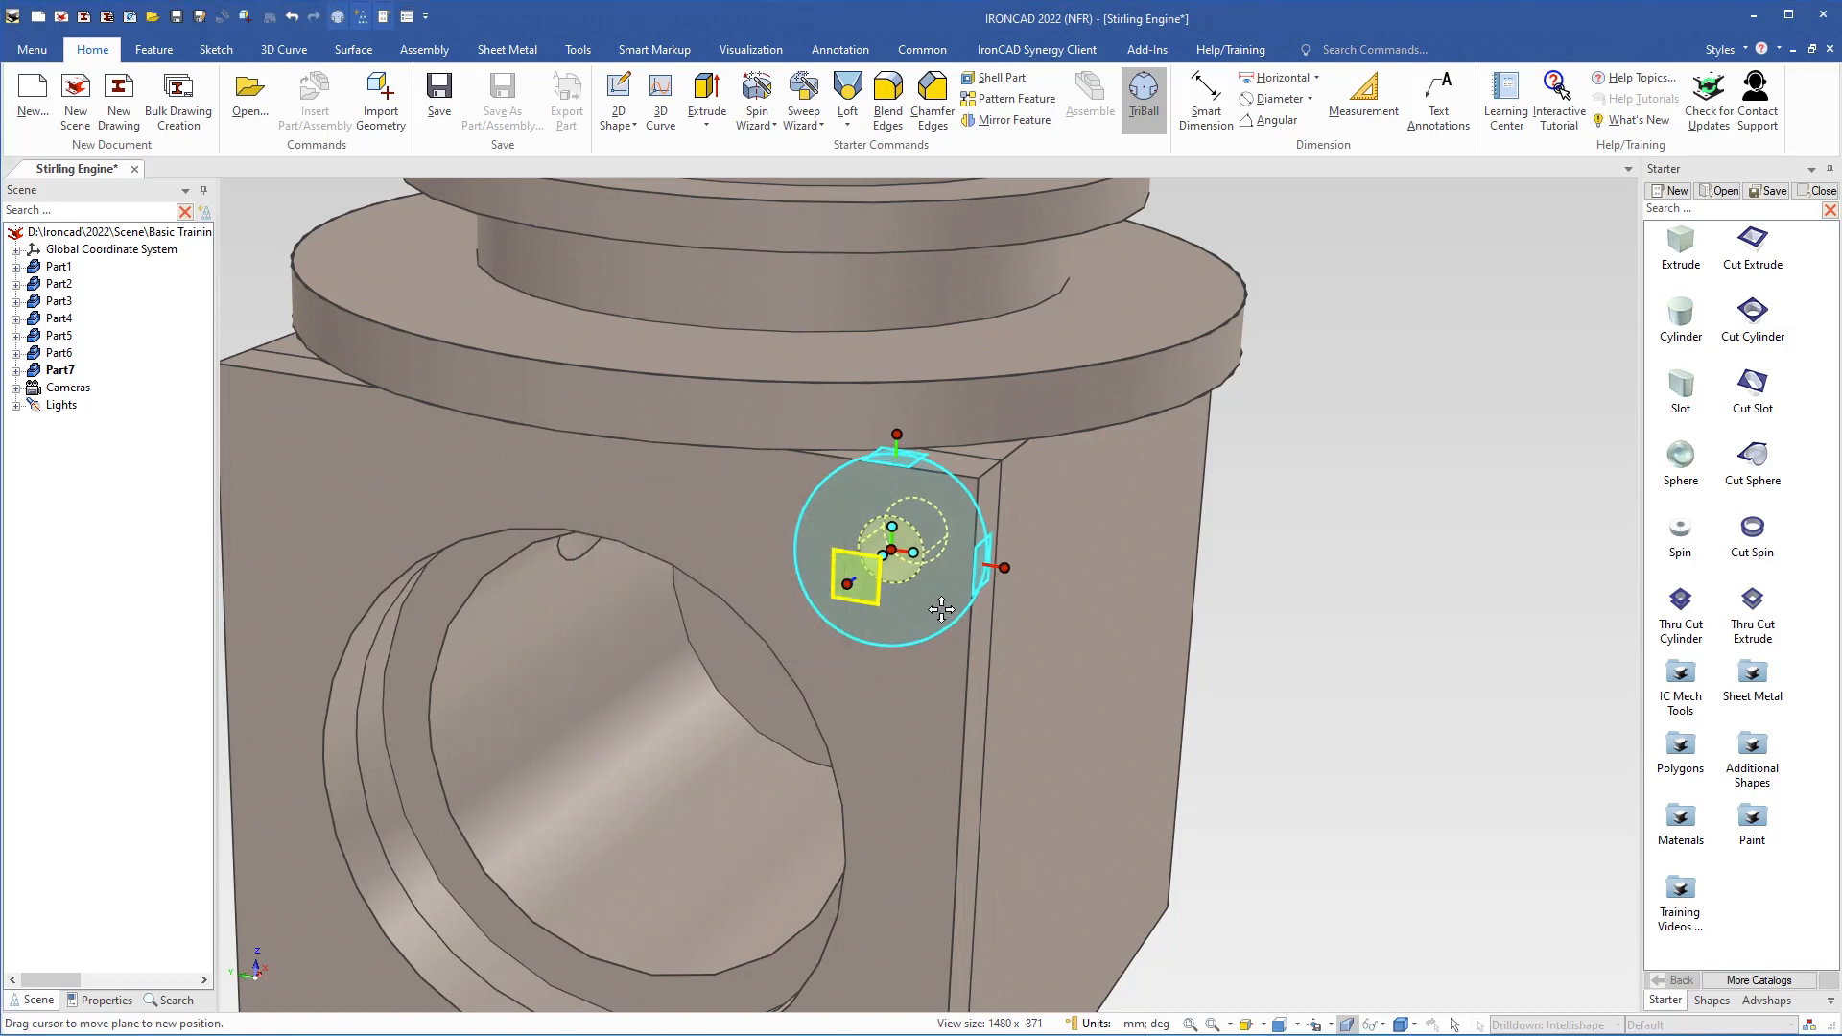
Detach the TriBall from the corner hole, relocate it to the large bore's centre point and reattach it
{"action": "scroll", "coordinate": [941, 609], "scroll_direction": "down", "scroll_amount": 3}
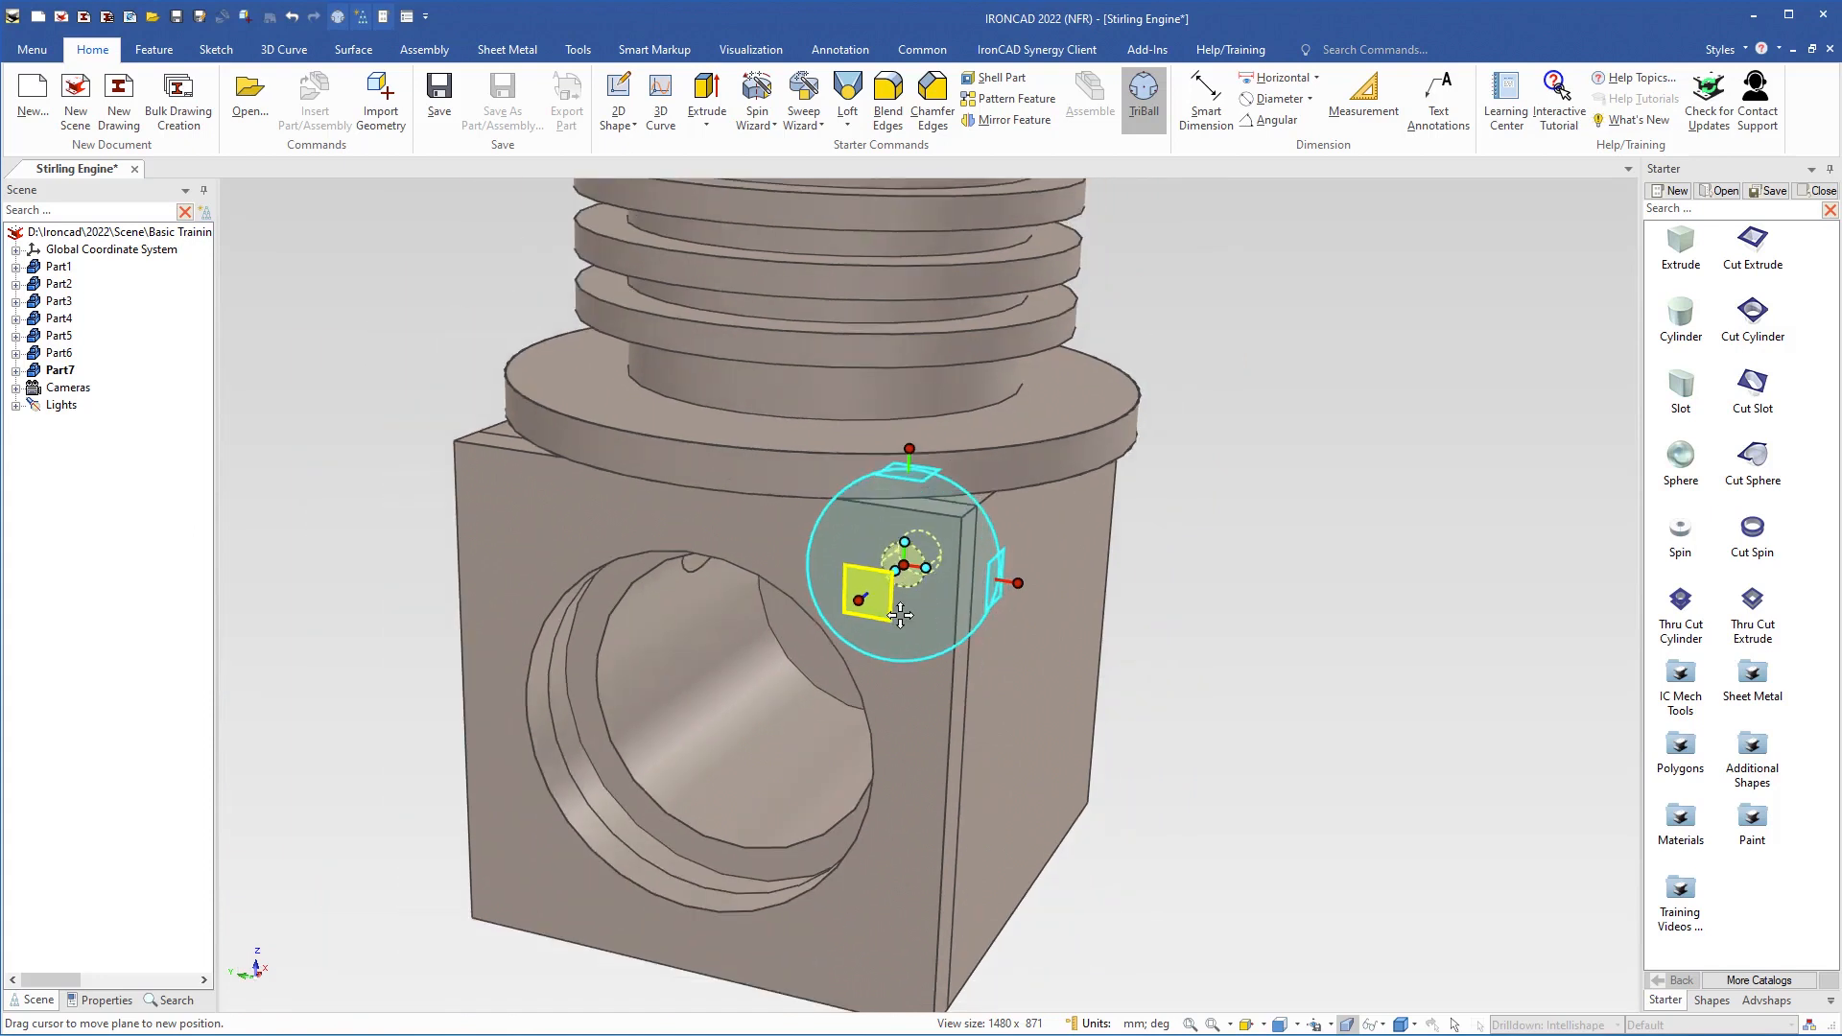
{"action": "key", "text": "space"}
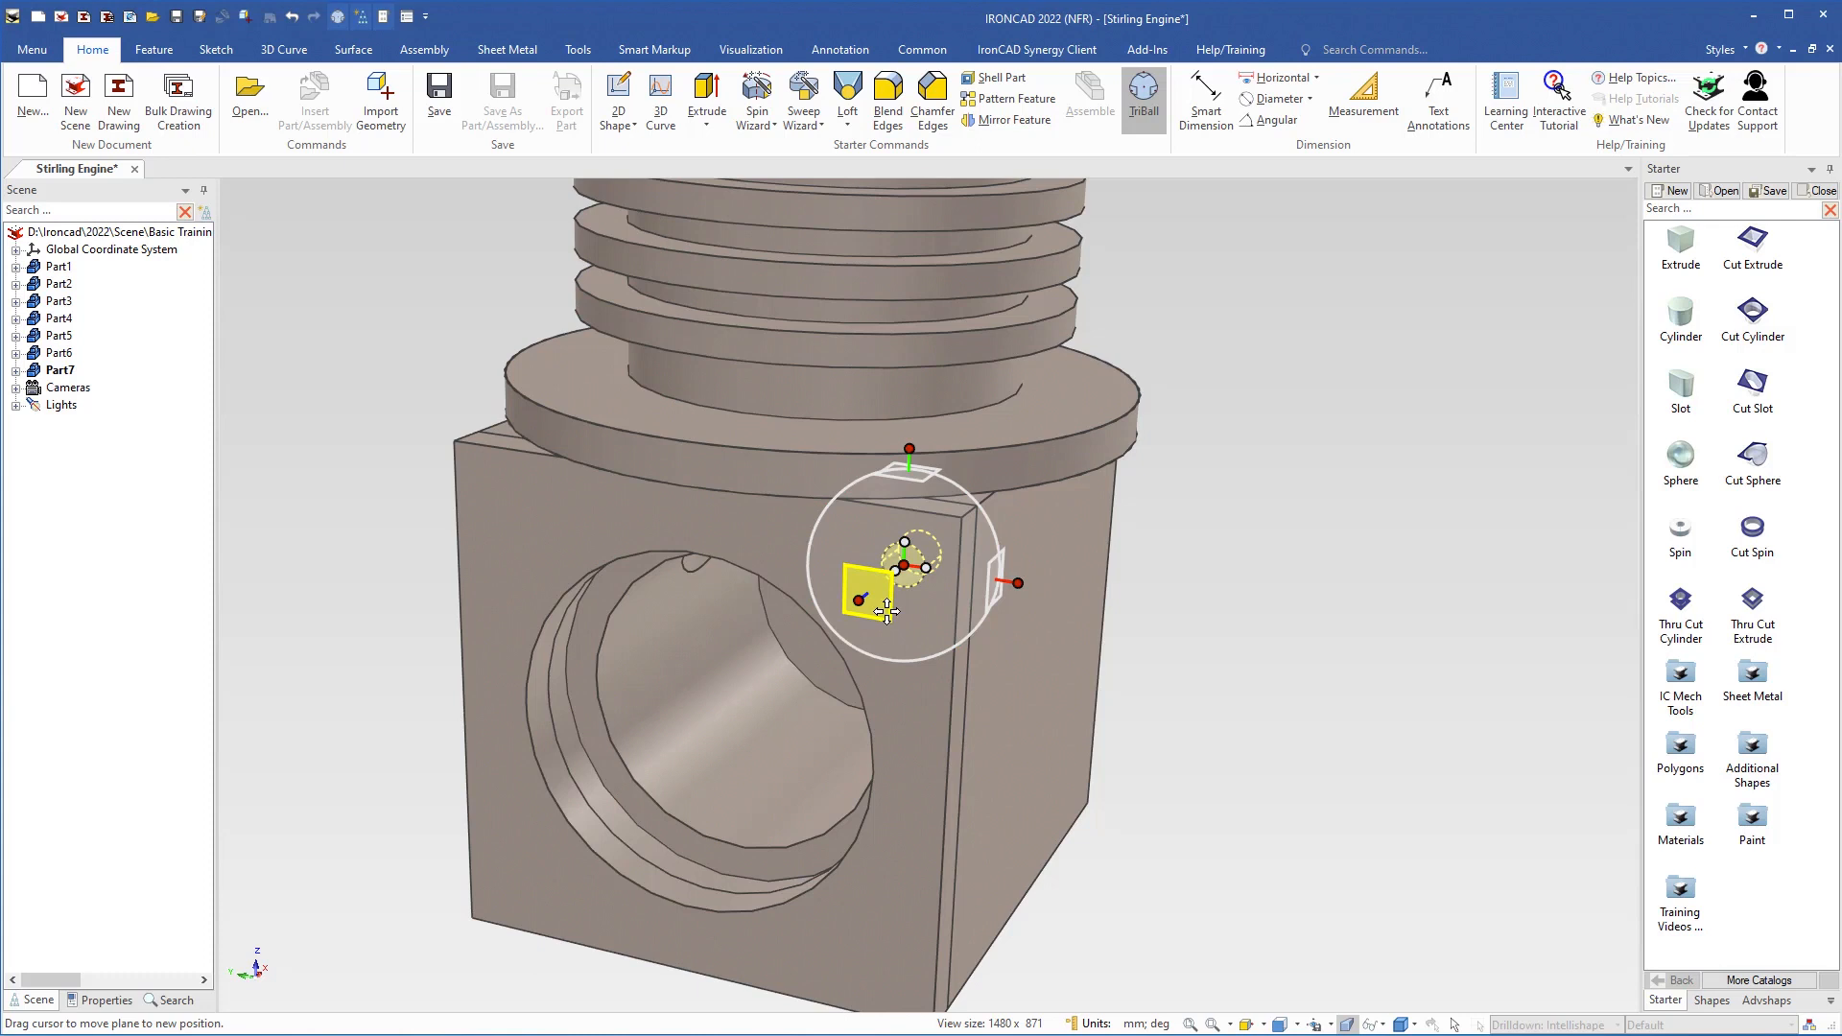
{"action": "right_click", "coordinate": [886, 612]}
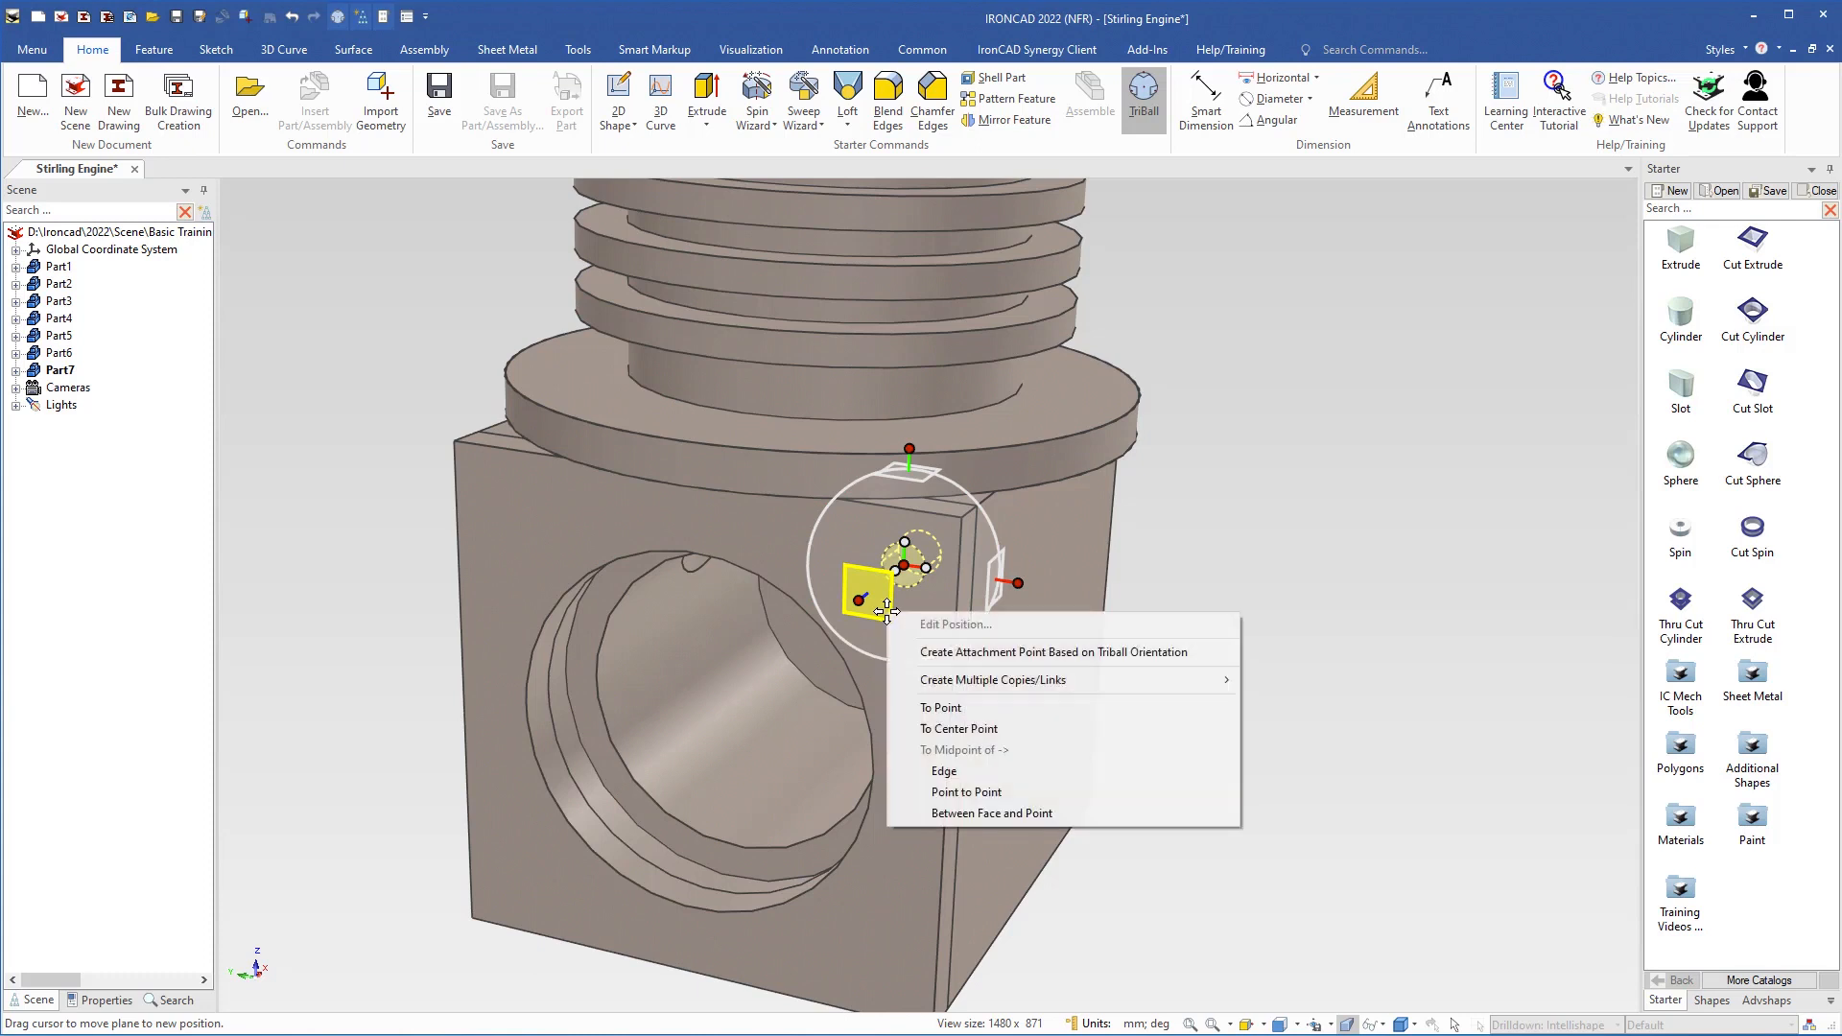
{"action": "left_click", "coordinate": [937, 727]}
{"action": "left_click", "coordinate": [860, 688]}
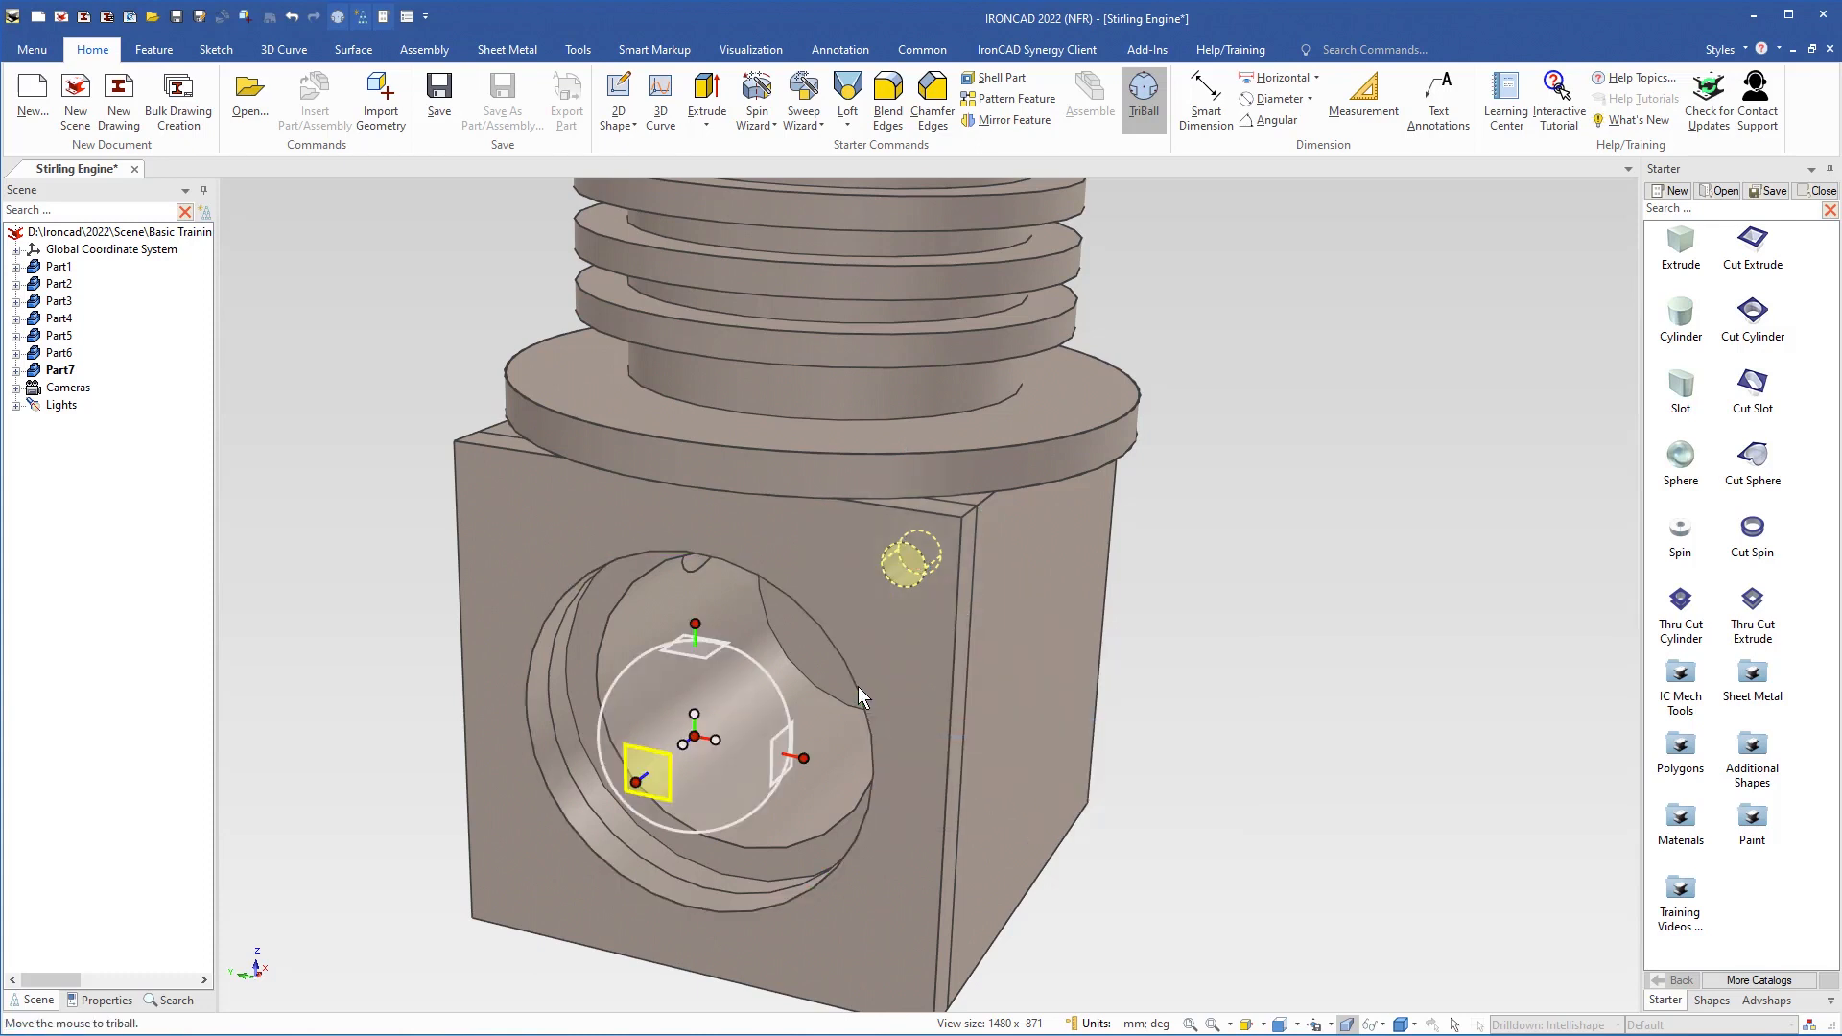
{"action": "key", "text": "space"}
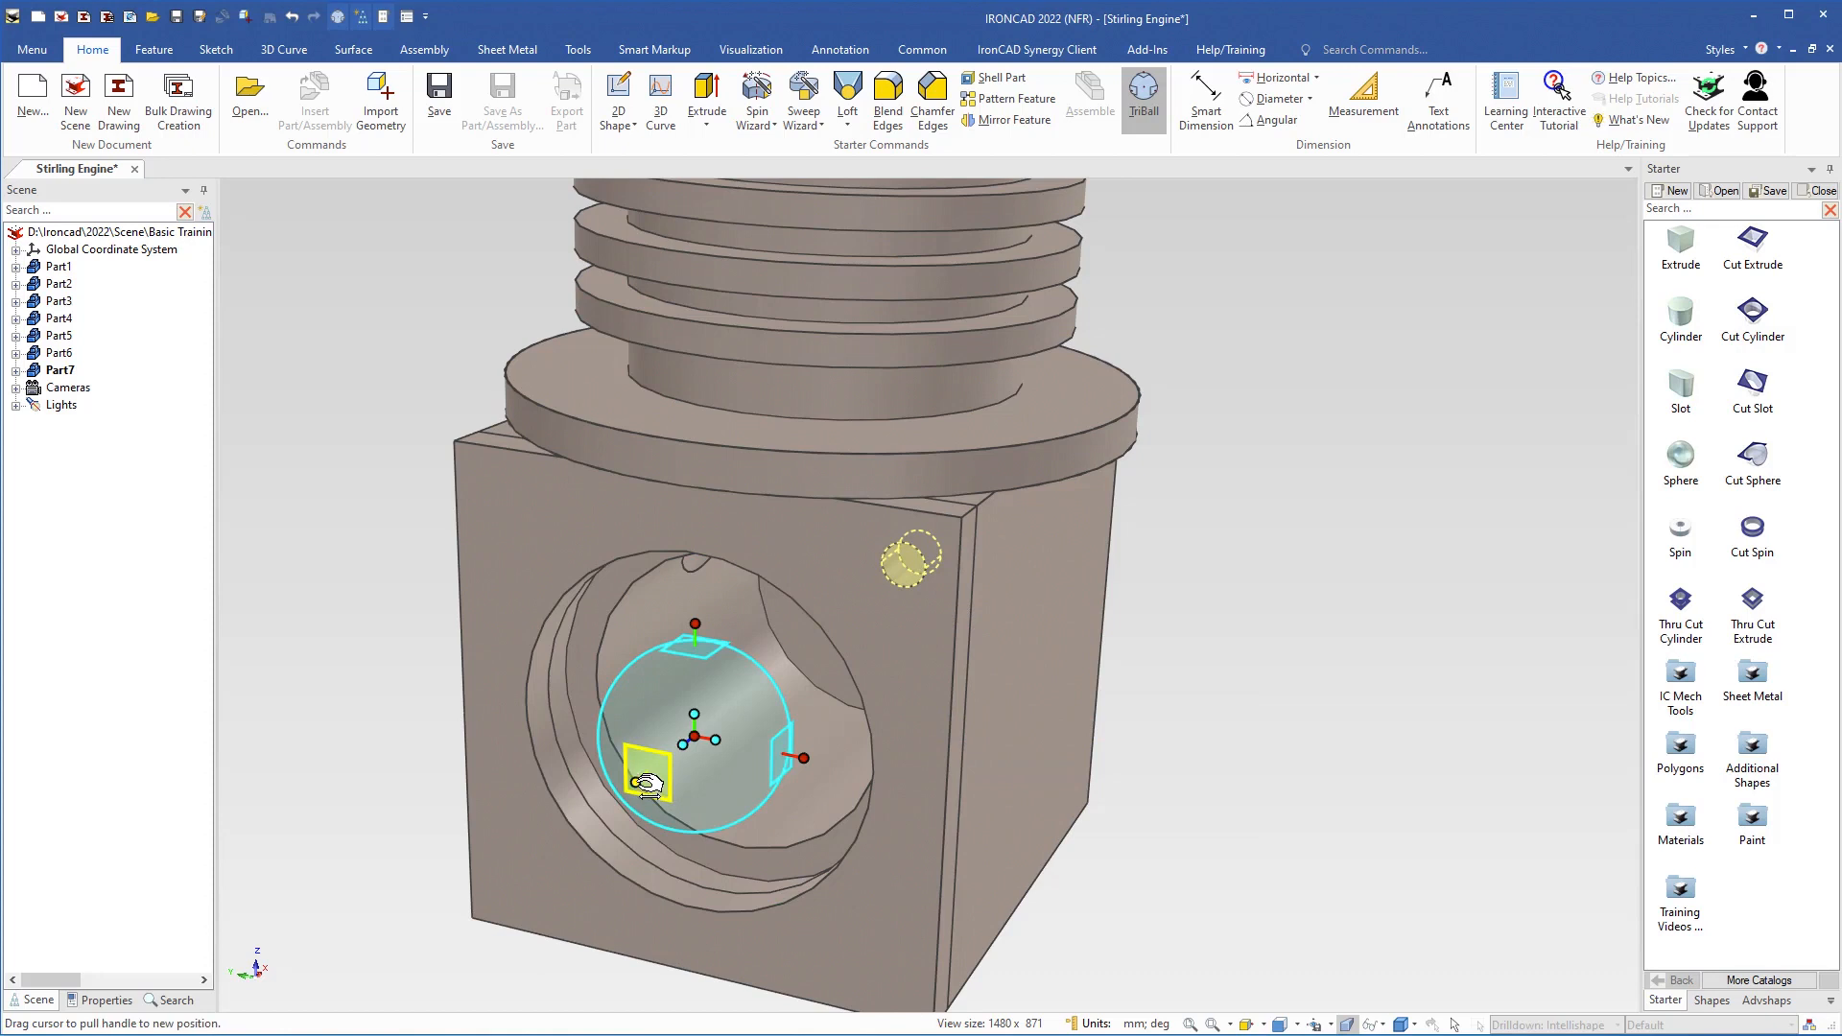
Make 3 rotated copies of the corner hole around the bore's axis at 90° spacing
{"action": "left_click", "coordinate": [643, 782]}
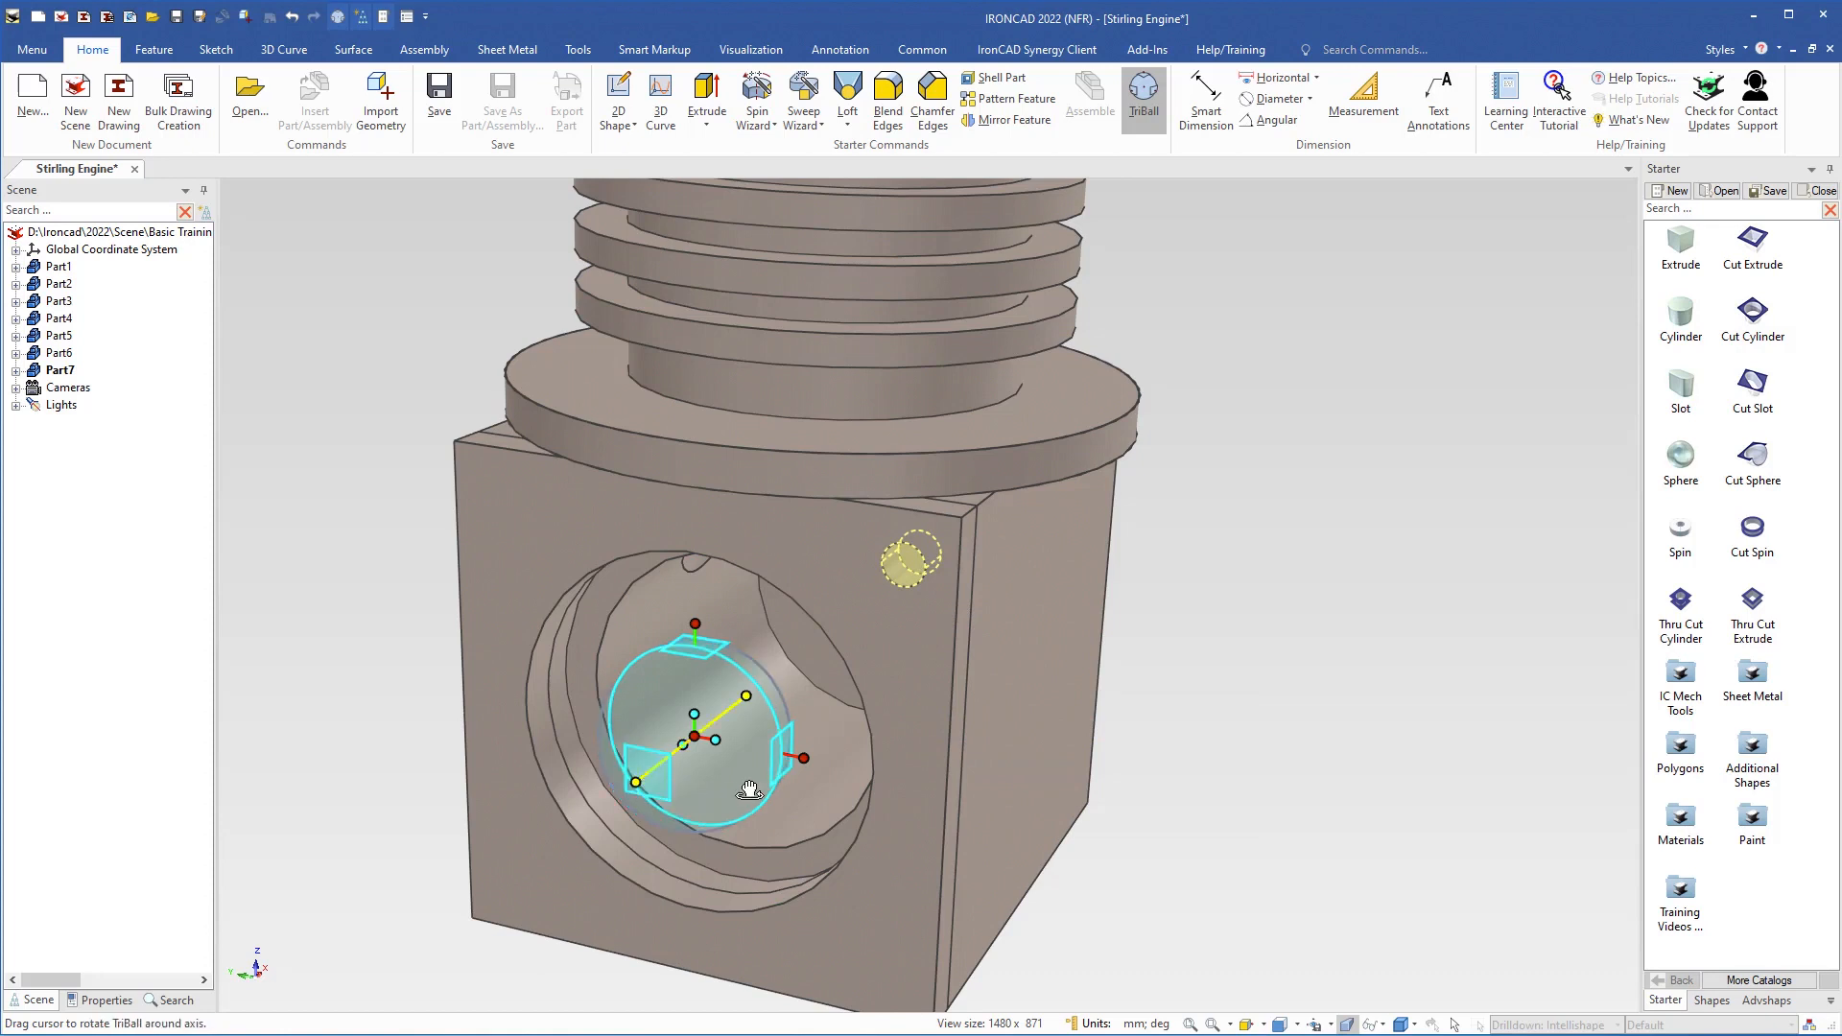
{"action": "left_click_drag", "start_coordinate": [750, 790], "coordinate": [727, 666]}
{"action": "right_click_drag", "start_coordinate": [727, 665], "coordinate": [729, 666]}
{"action": "left_click", "coordinate": [773, 698]}
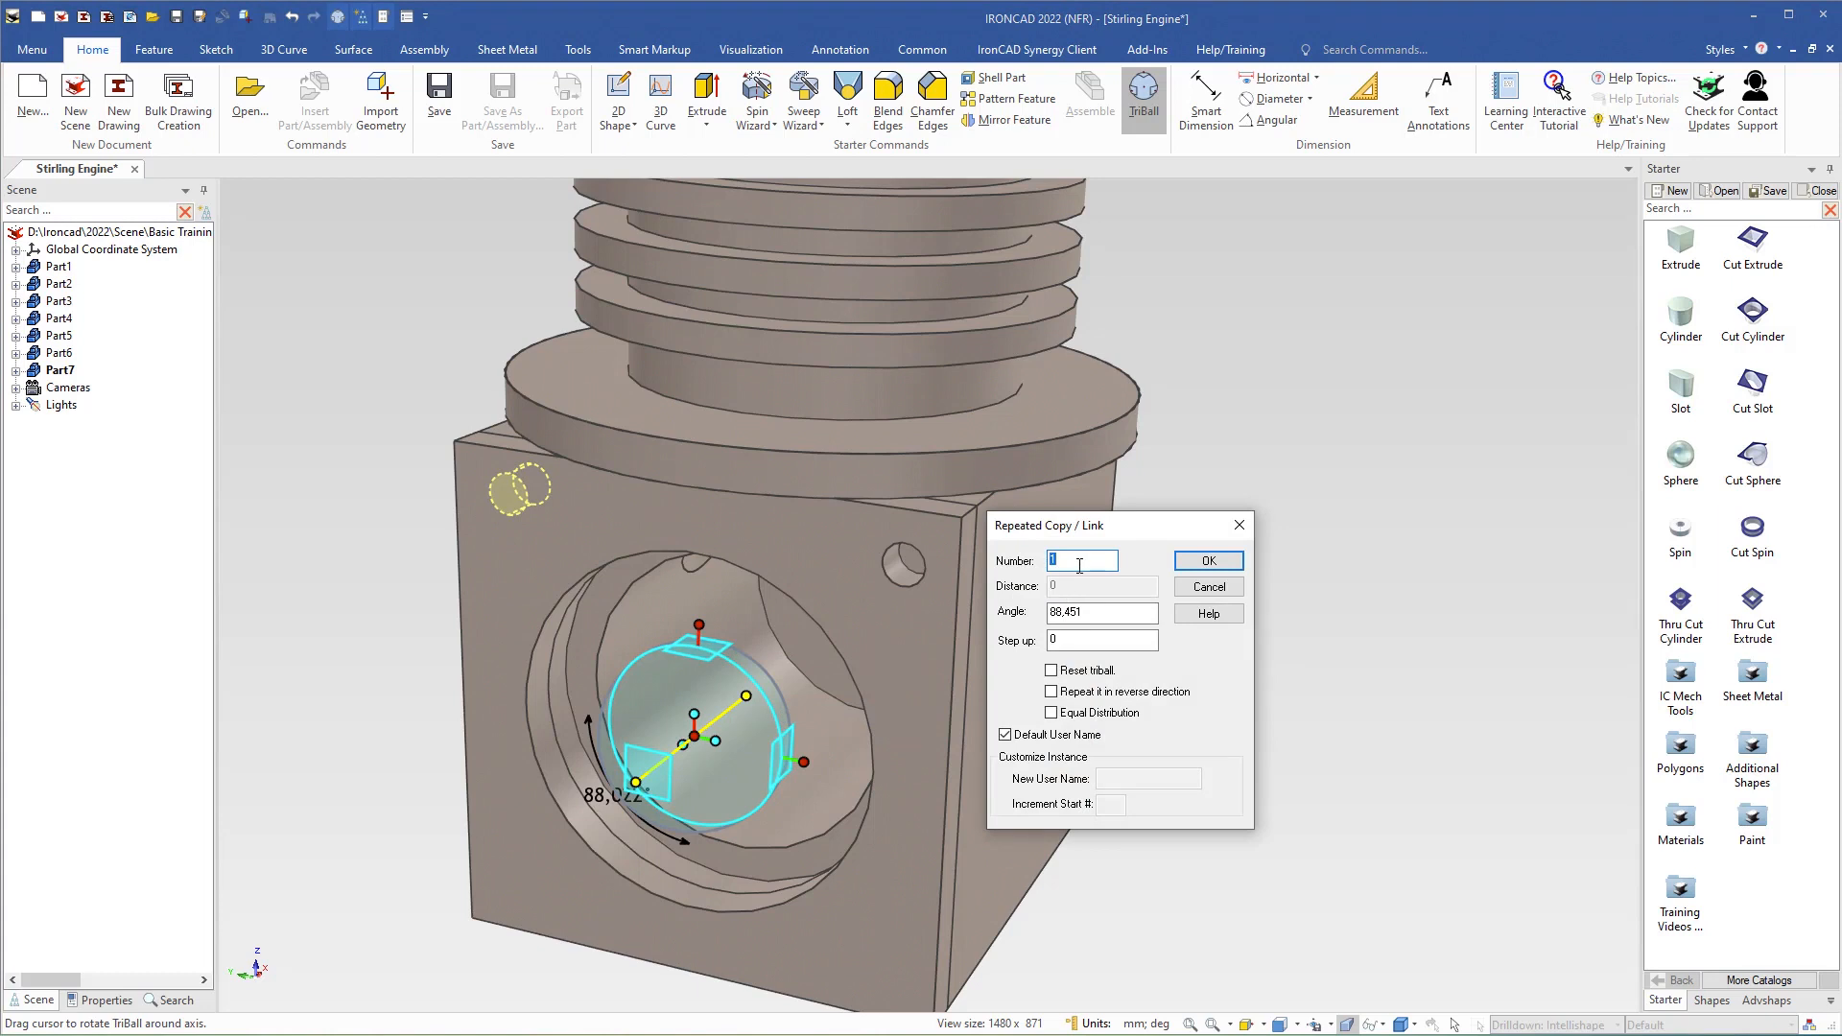
{"action": "type", "text": "3"}
{"action": "key", "text": "Tab"}
{"action": "type", "text": "90"}
{"action": "left_click", "coordinate": [1185, 563]}
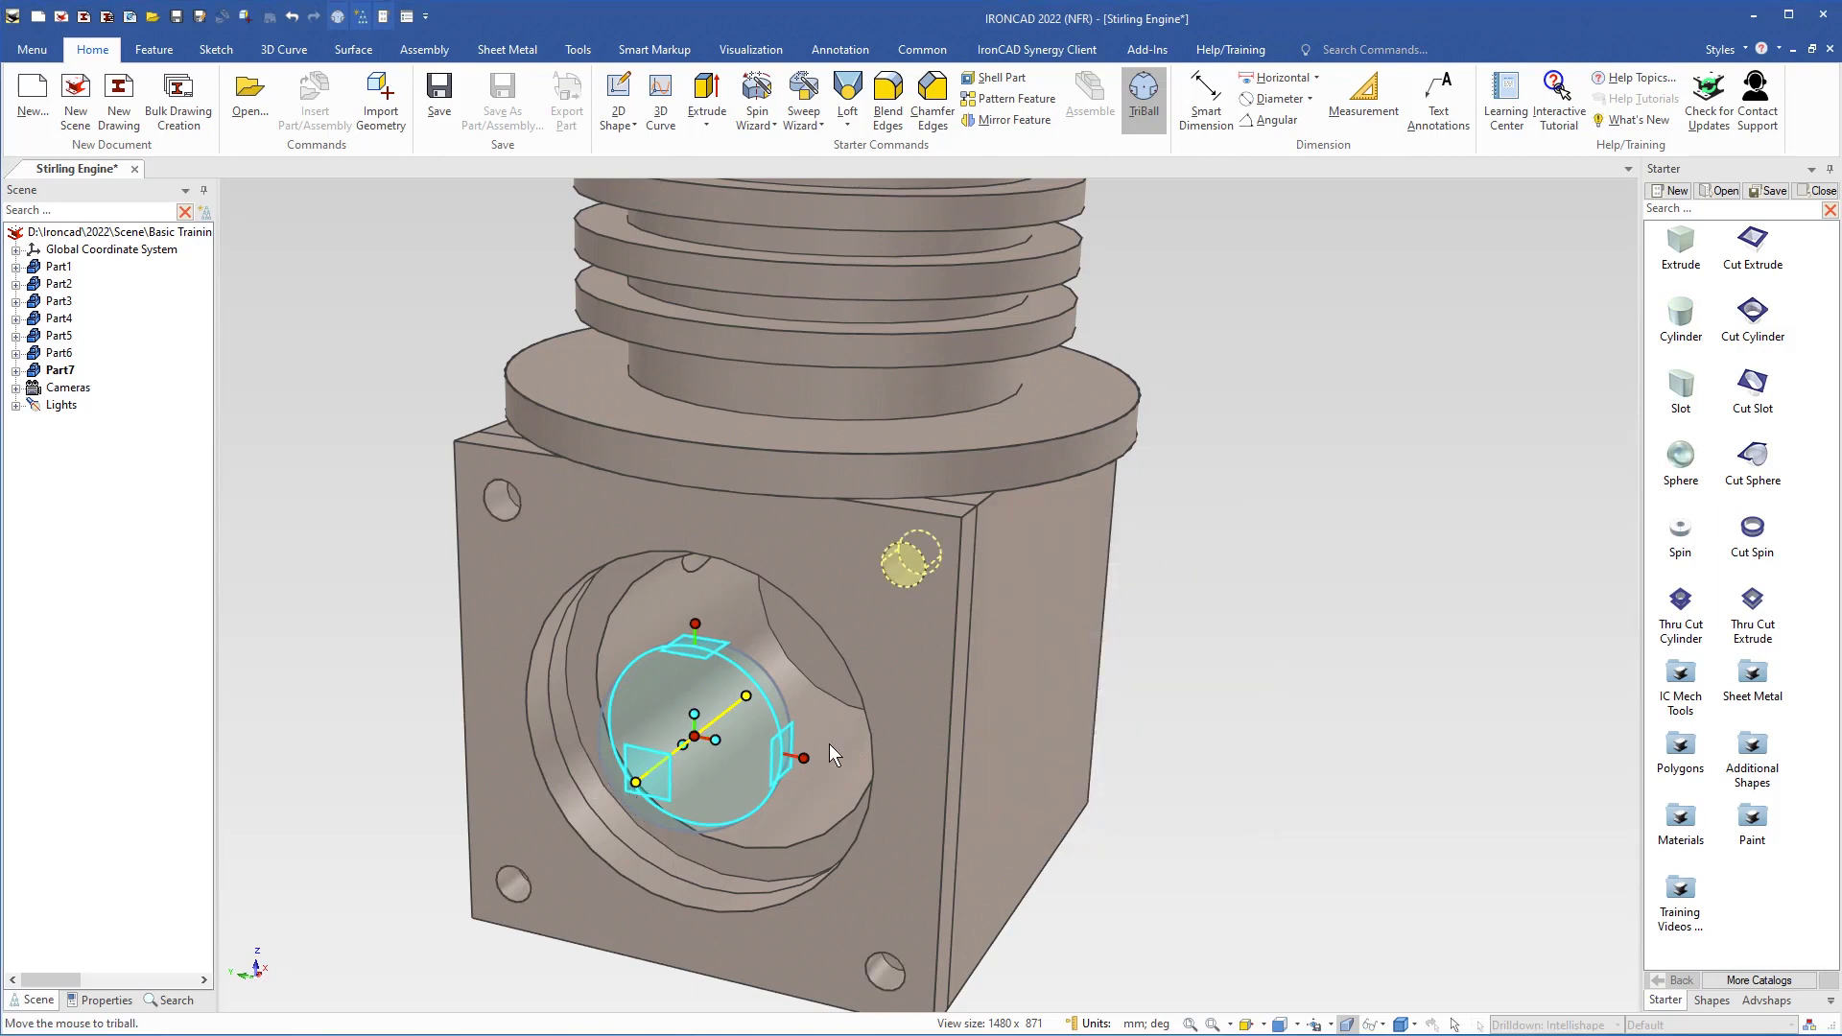
{"action": "key", "text": "F10"}
{"action": "left_click", "coordinate": [1202, 768]}
Rename the main block part as Crank Case
{"action": "scroll", "coordinate": [834, 736], "scroll_direction": "down", "scroll_amount": 3}
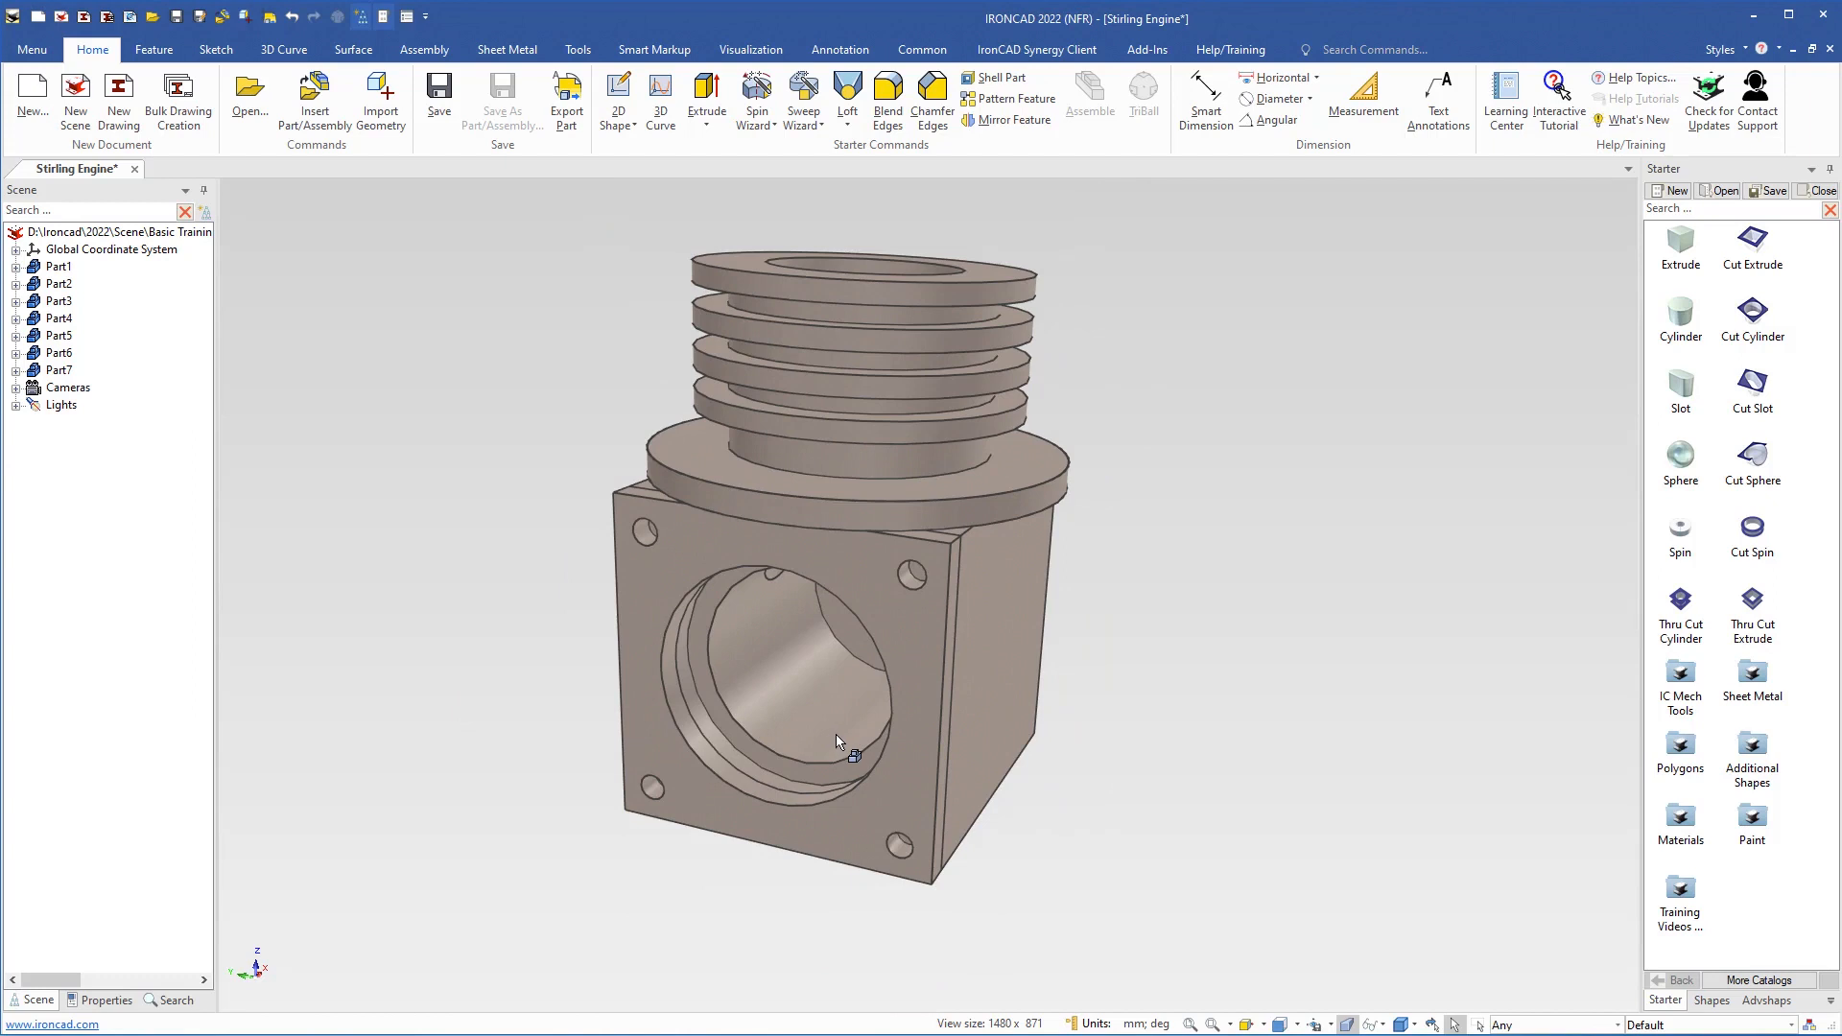
{"action": "left_click", "coordinate": [995, 685]}
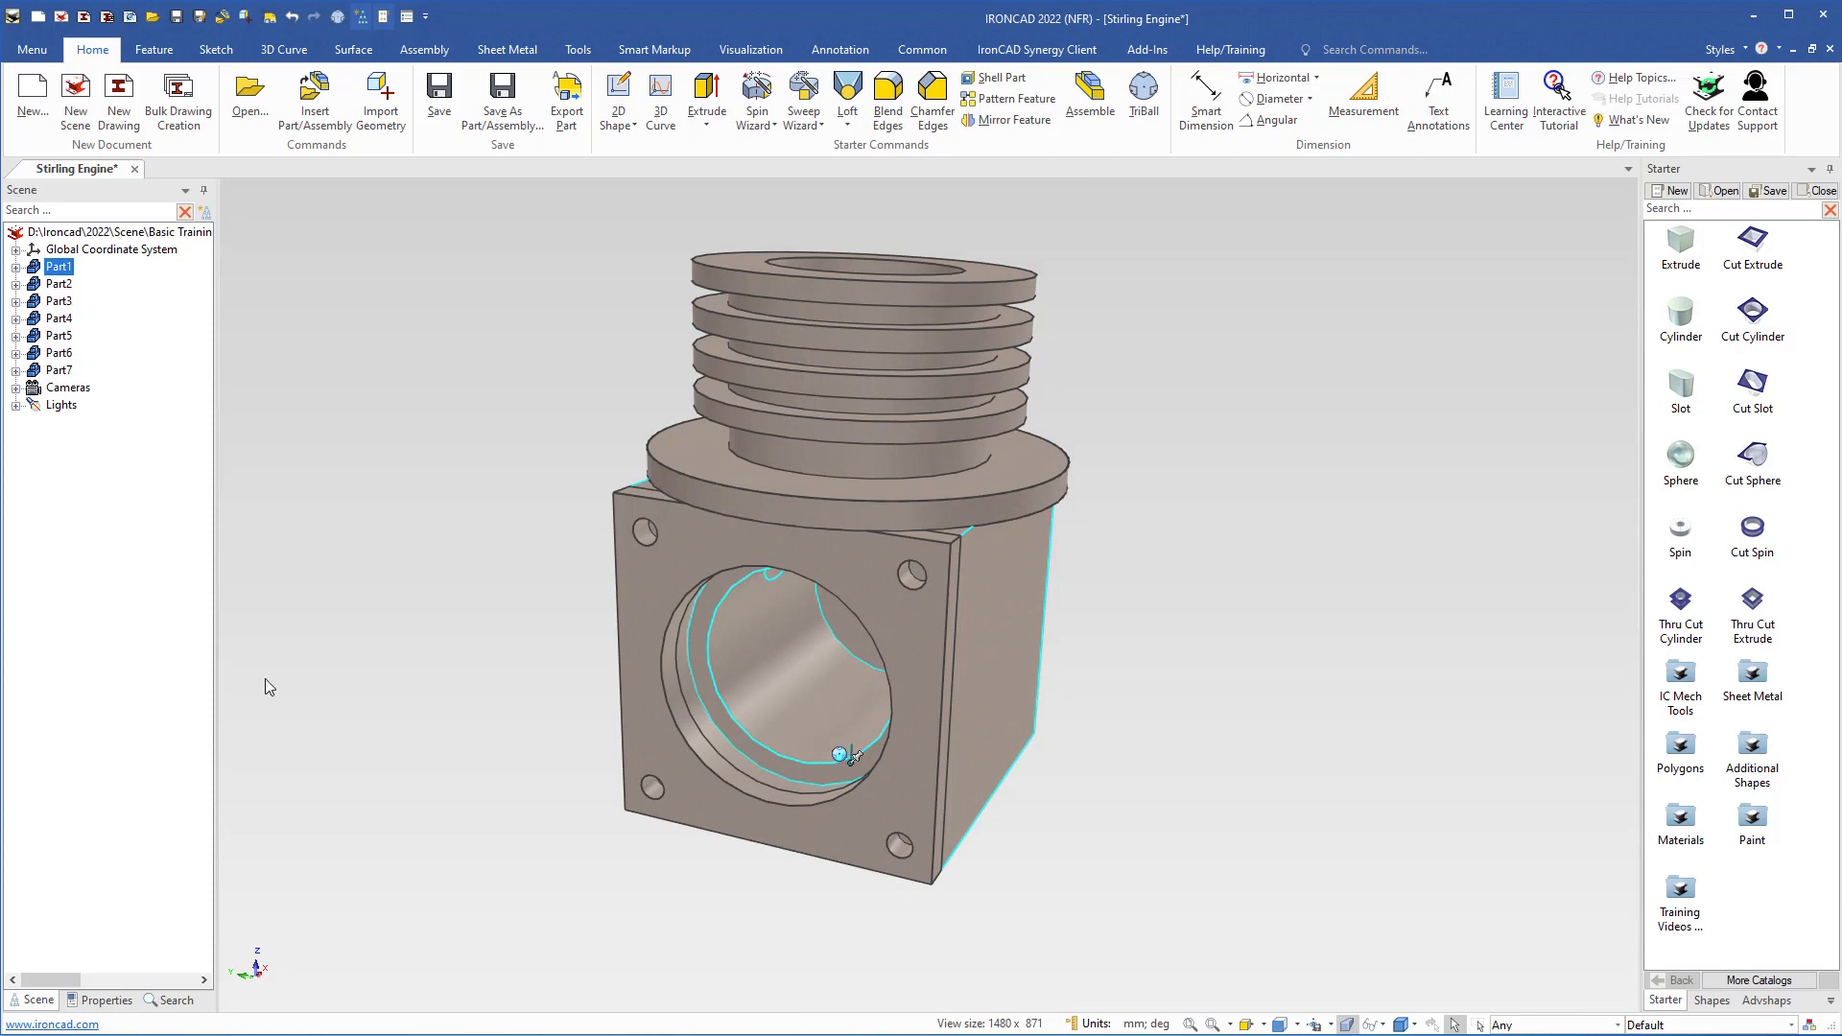
{"action": "left_click", "coordinate": [99, 999]}
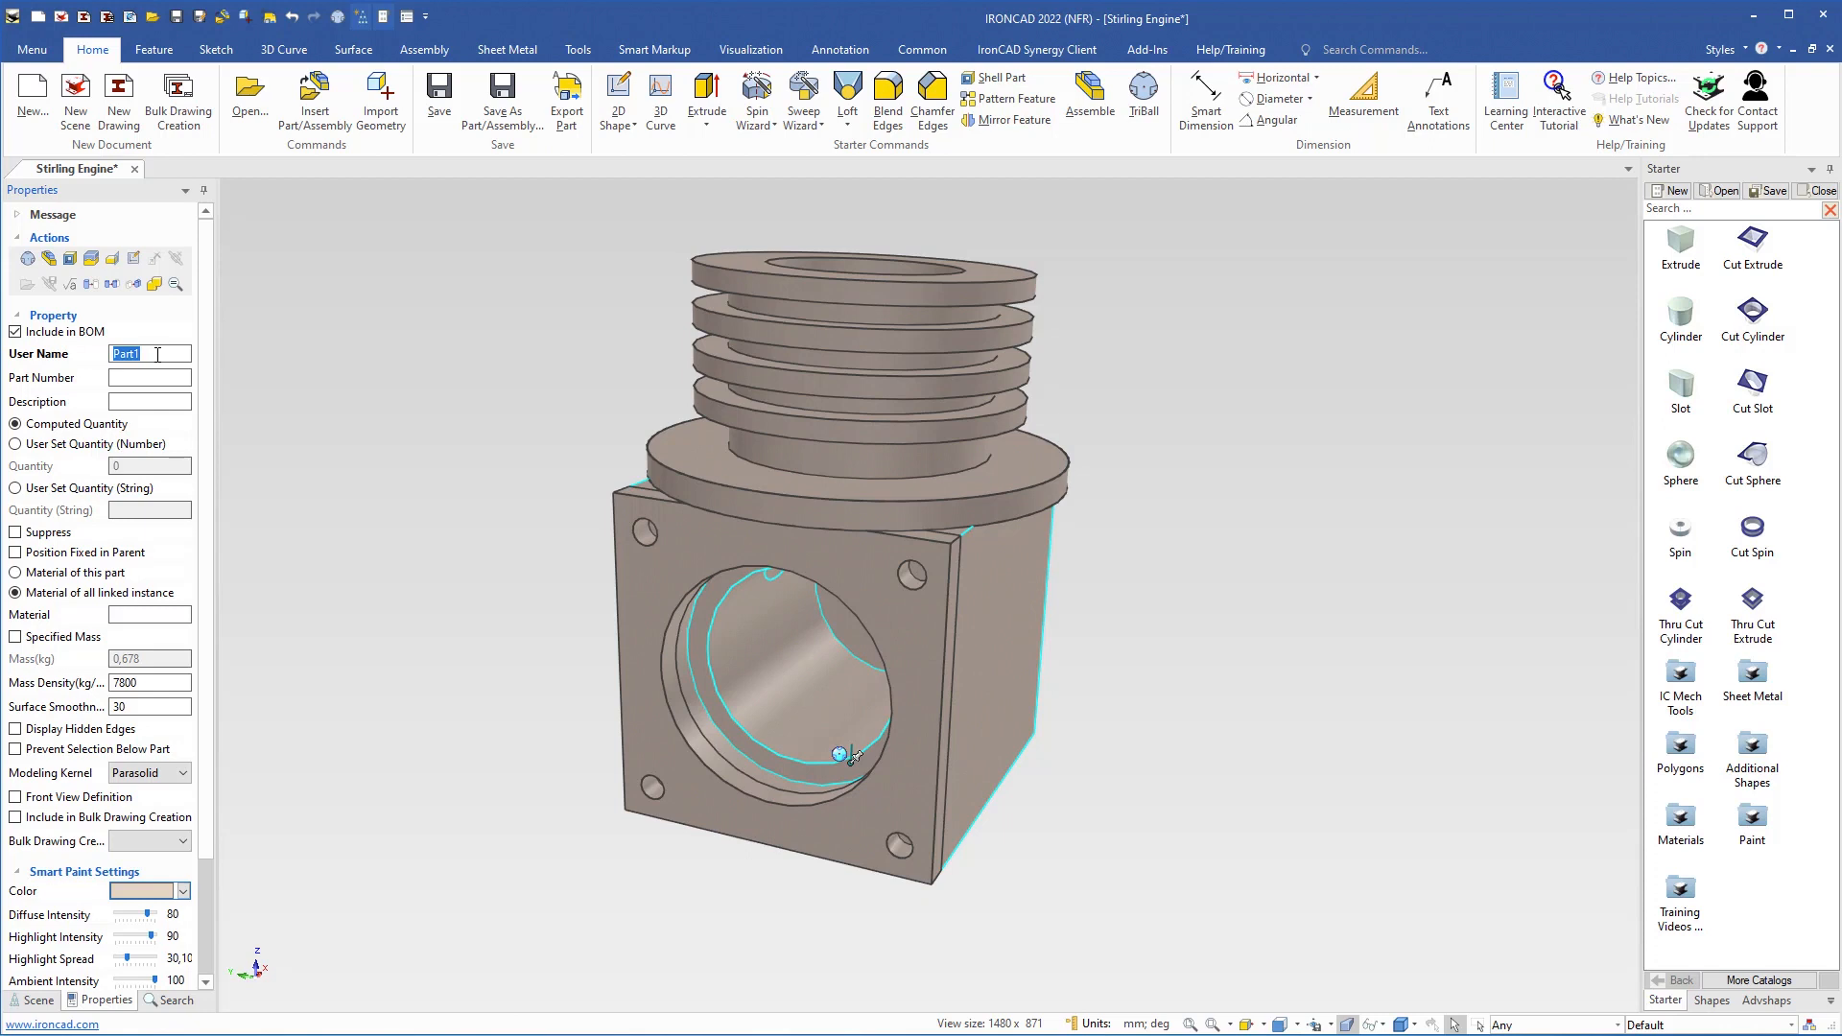
{"action": "type", "text": "Crank Case"}
{"action": "key", "text": "Return"}
{"action": "key", "text": "ctrl+c"}
Give the main block the description Crank Case and the part number 102
{"action": "left_click", "coordinate": [138, 403]}
{"action": "key", "text": "ctrl+v"}
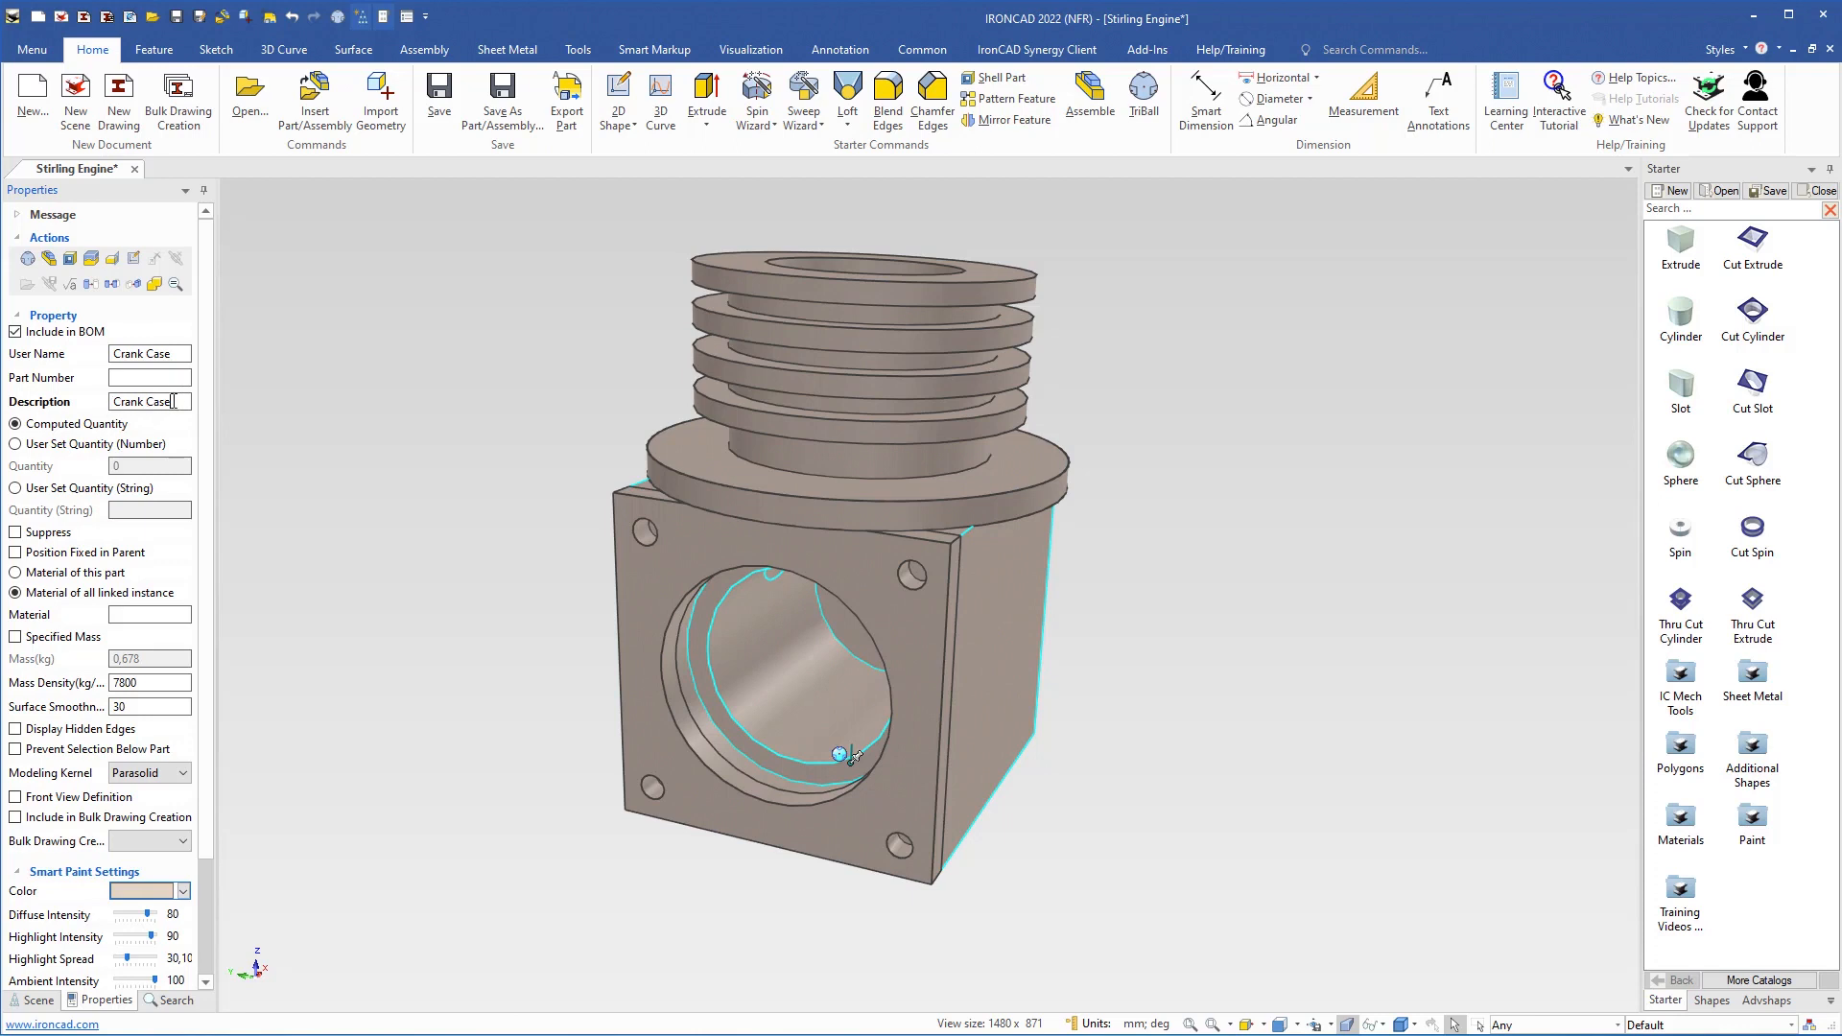
{"action": "left_click", "coordinate": [123, 375]}
{"action": "type", "text": "102"}
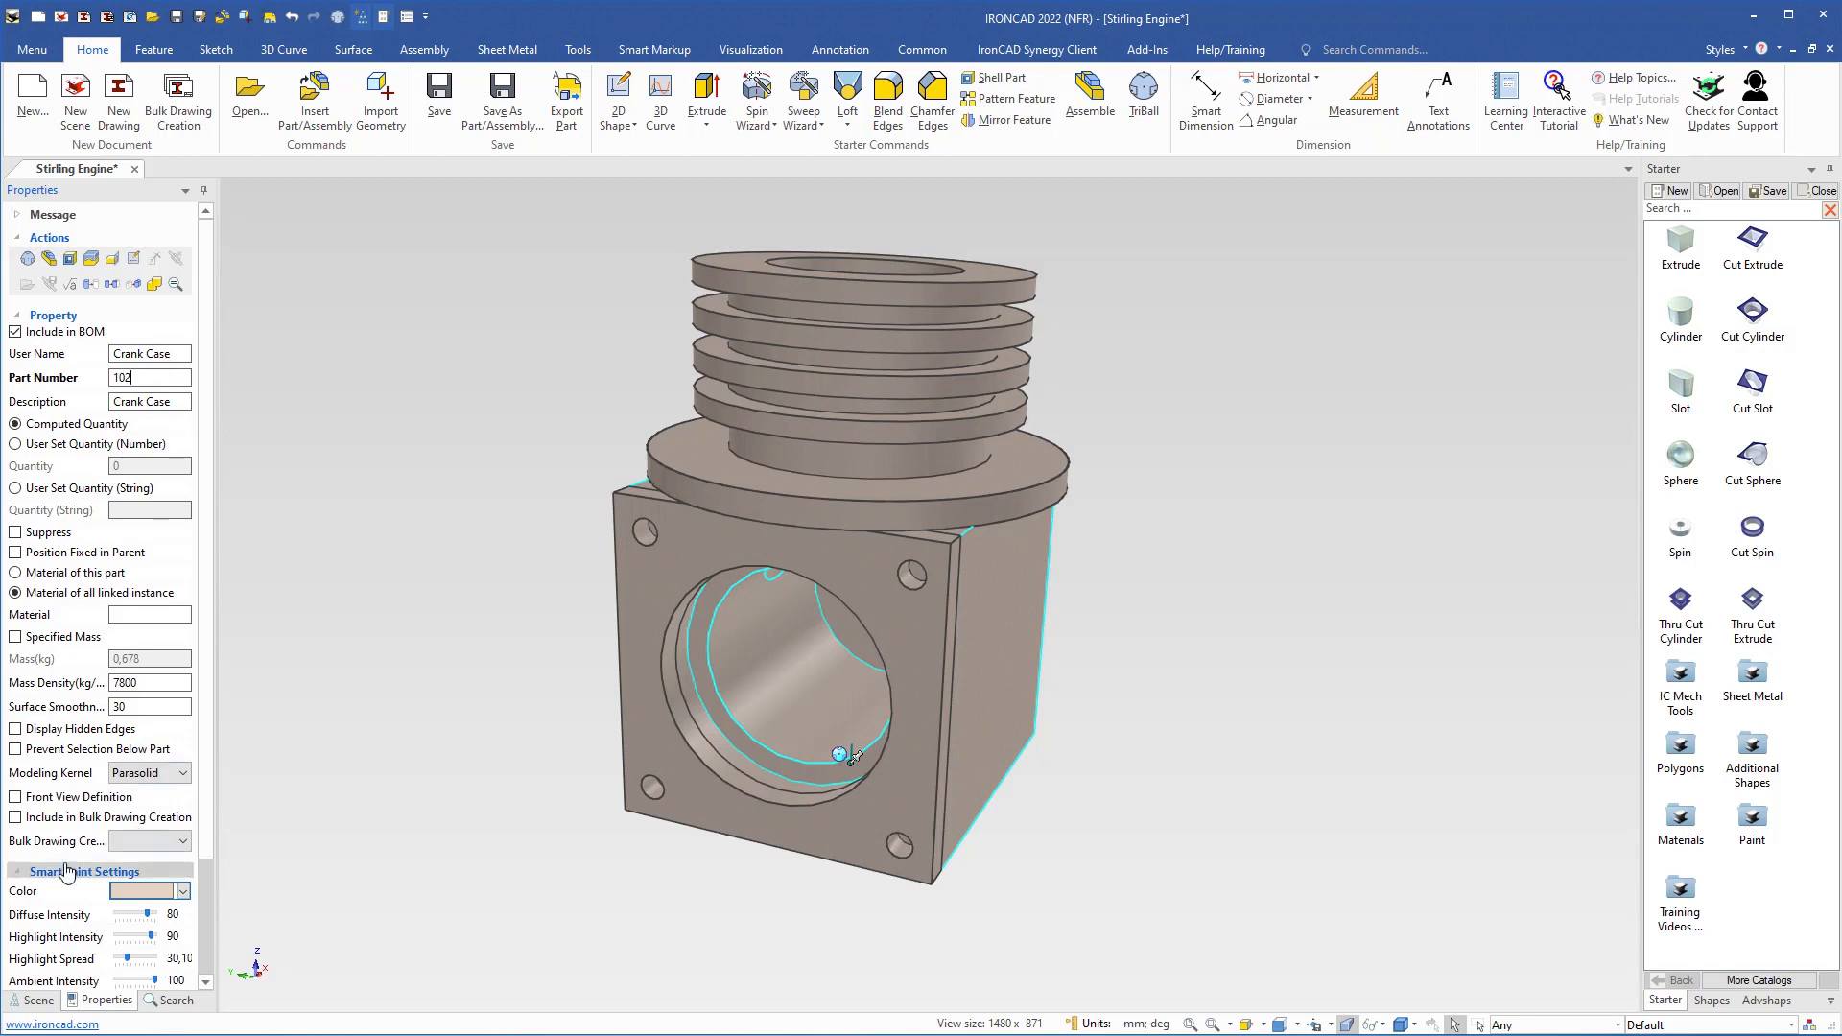
Set the crank case's Smart Paint color to light blue (A6,CA,F0)
{"action": "scroll", "coordinate": [144, 881], "scroll_direction": "down", "scroll_amount": 3}
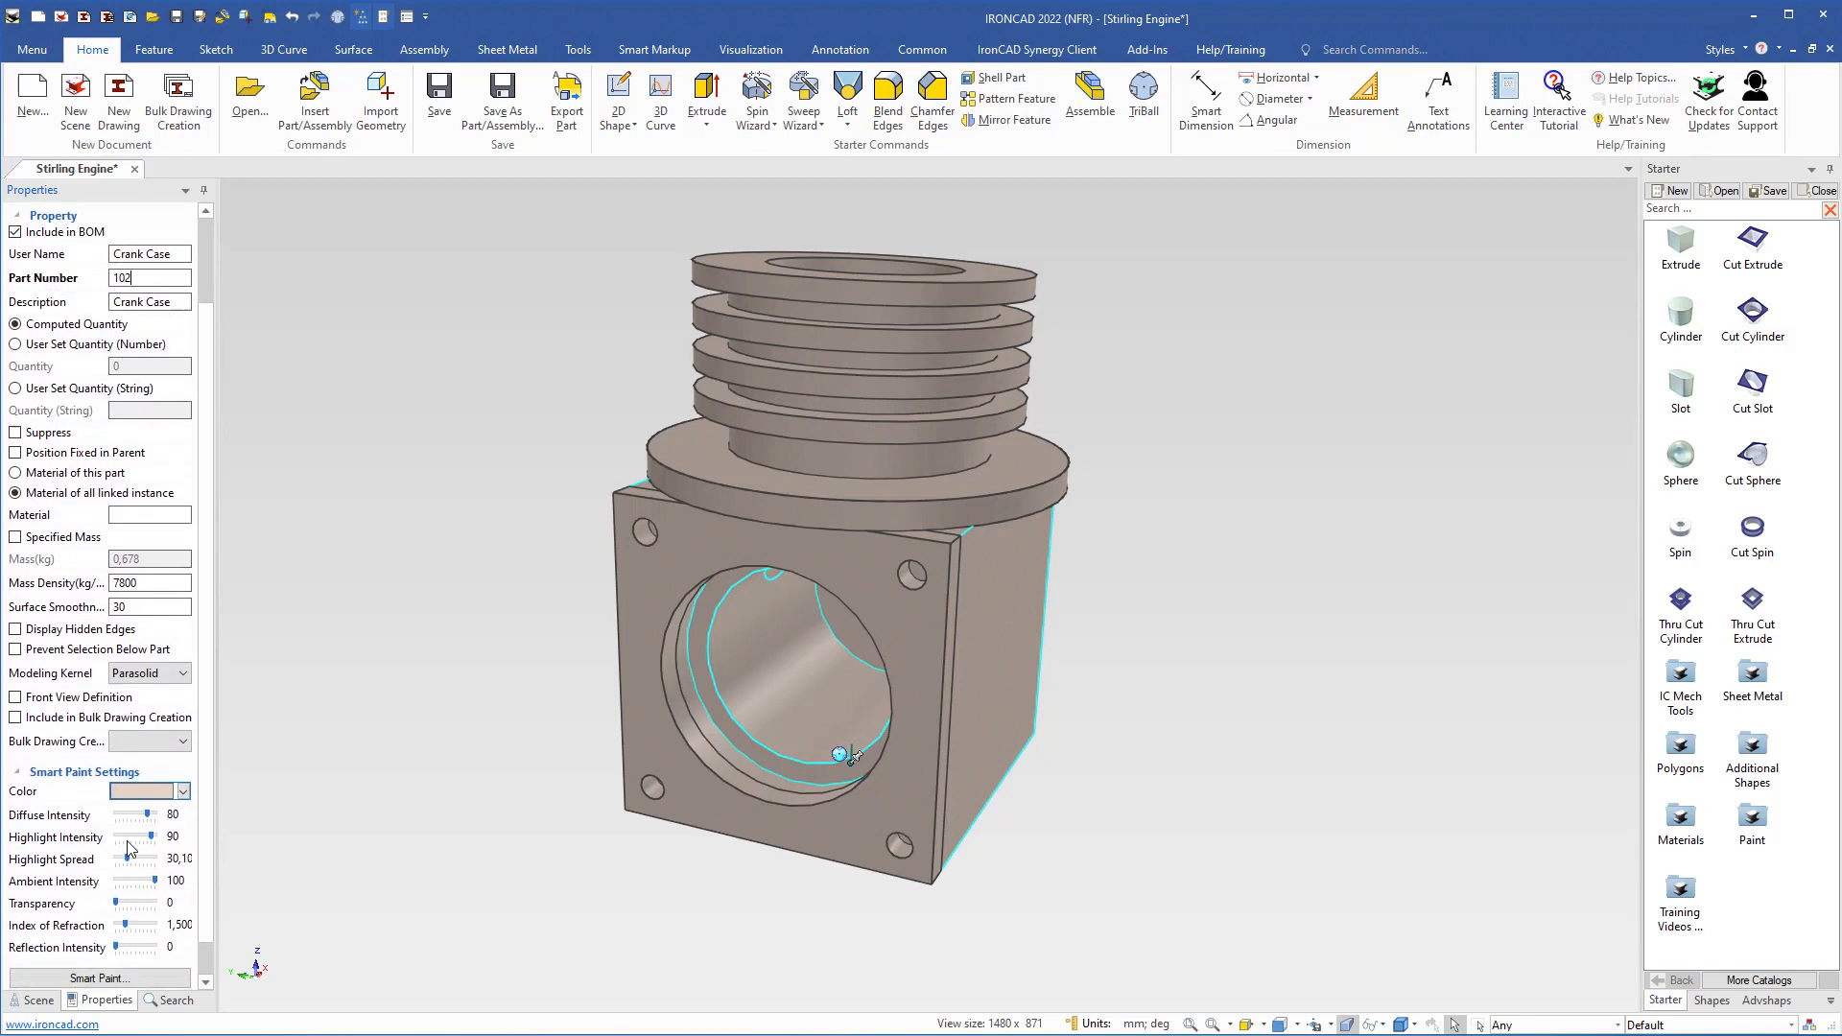
{"action": "left_click", "coordinate": [17, 776]}
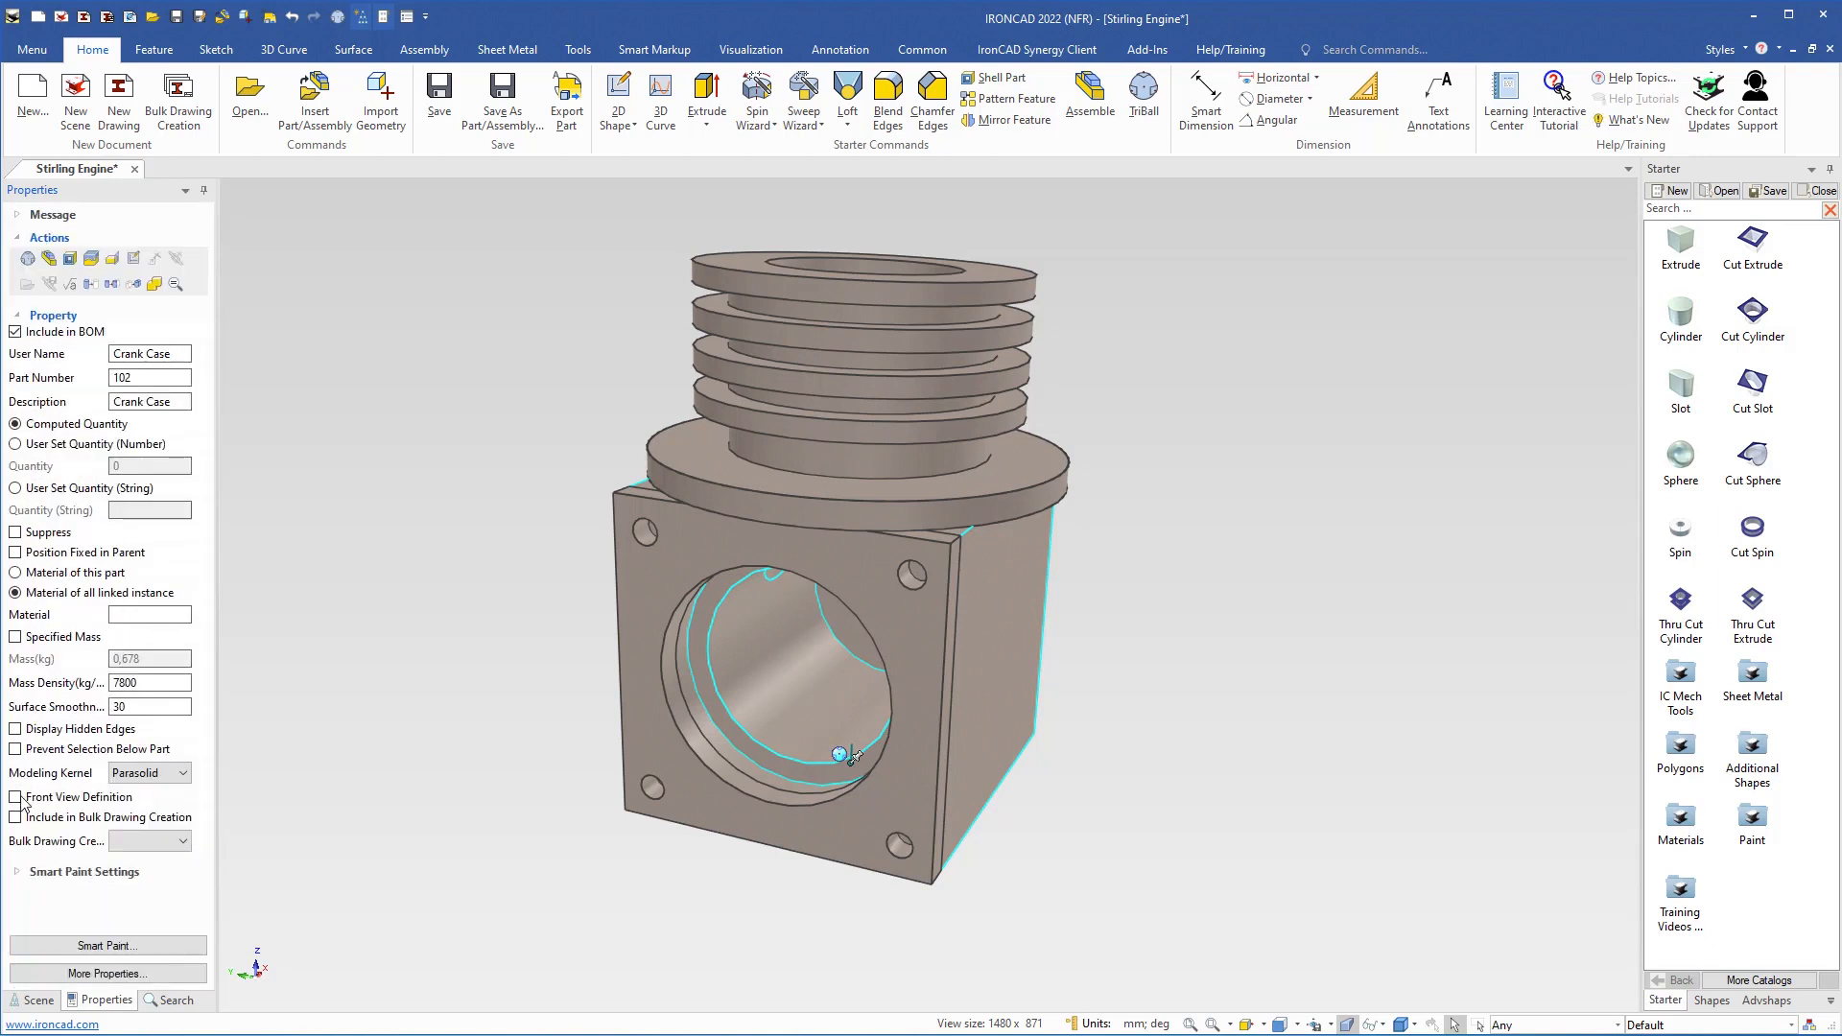
{"action": "left_click", "coordinate": [17, 873]}
{"action": "scroll", "coordinate": [76, 827], "scroll_direction": "down", "scroll_amount": 3}
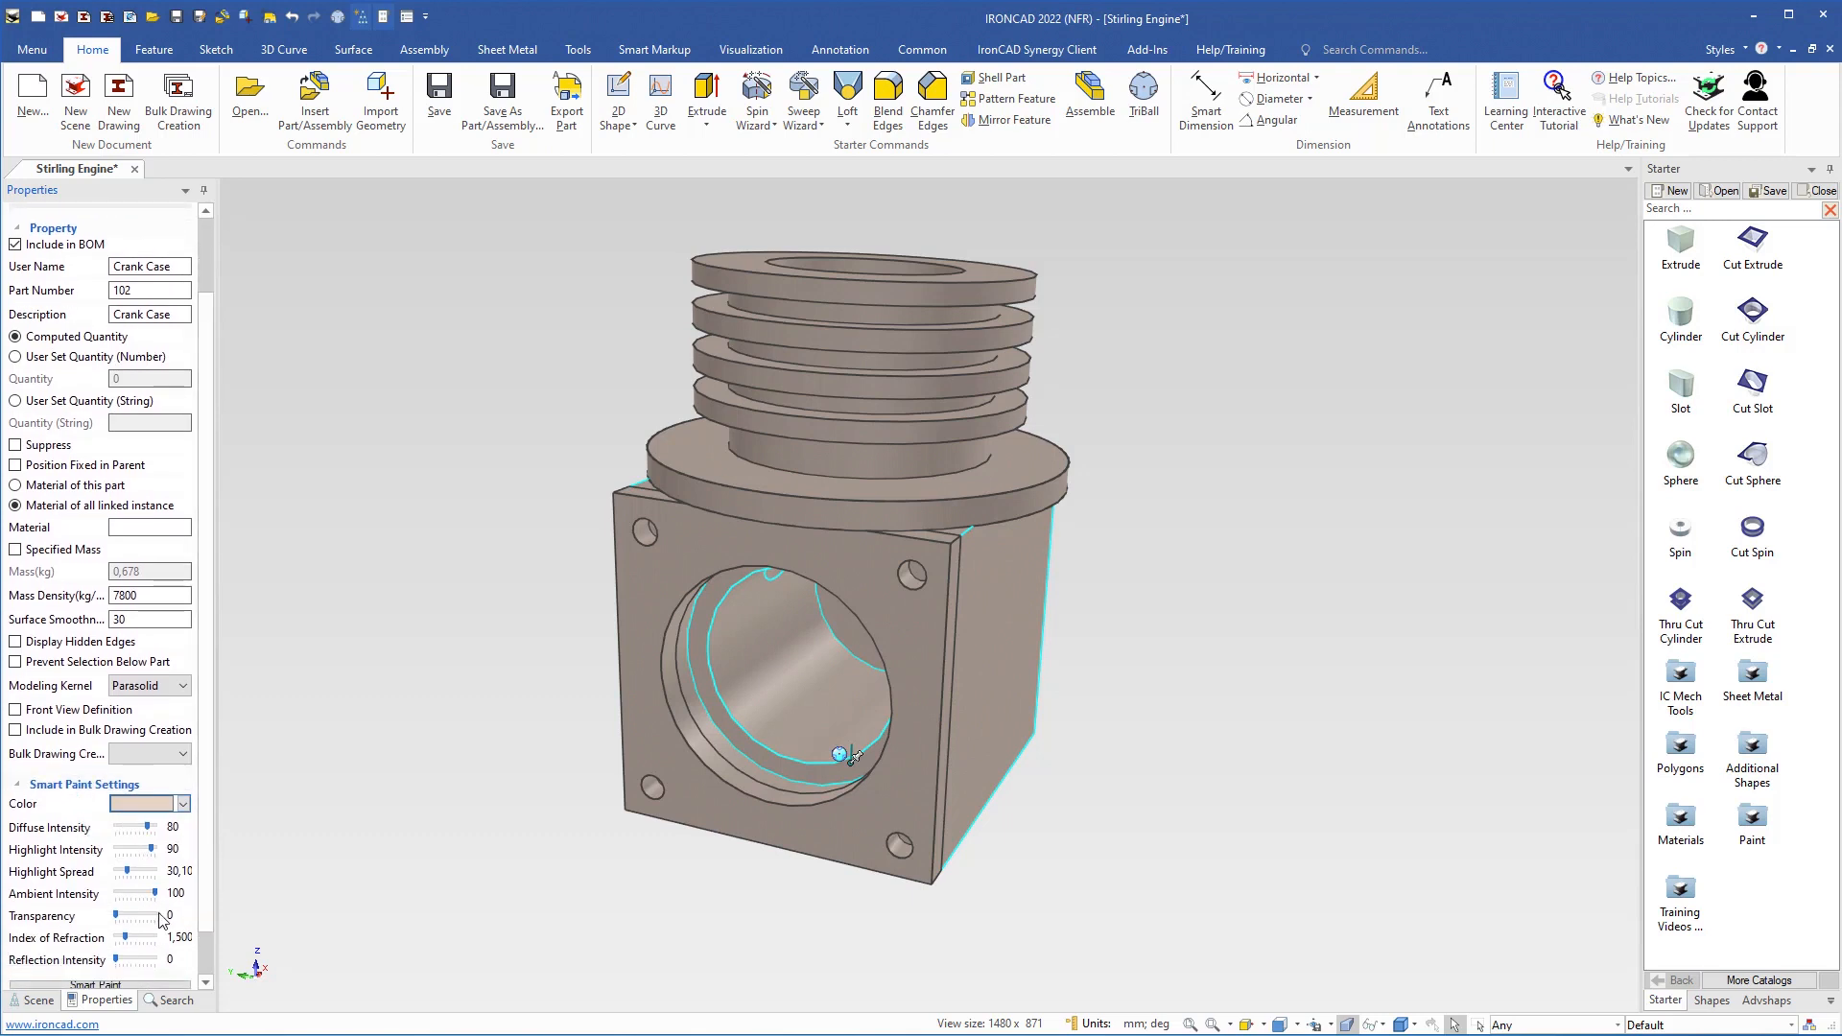
{"action": "left_click", "coordinate": [183, 805]}
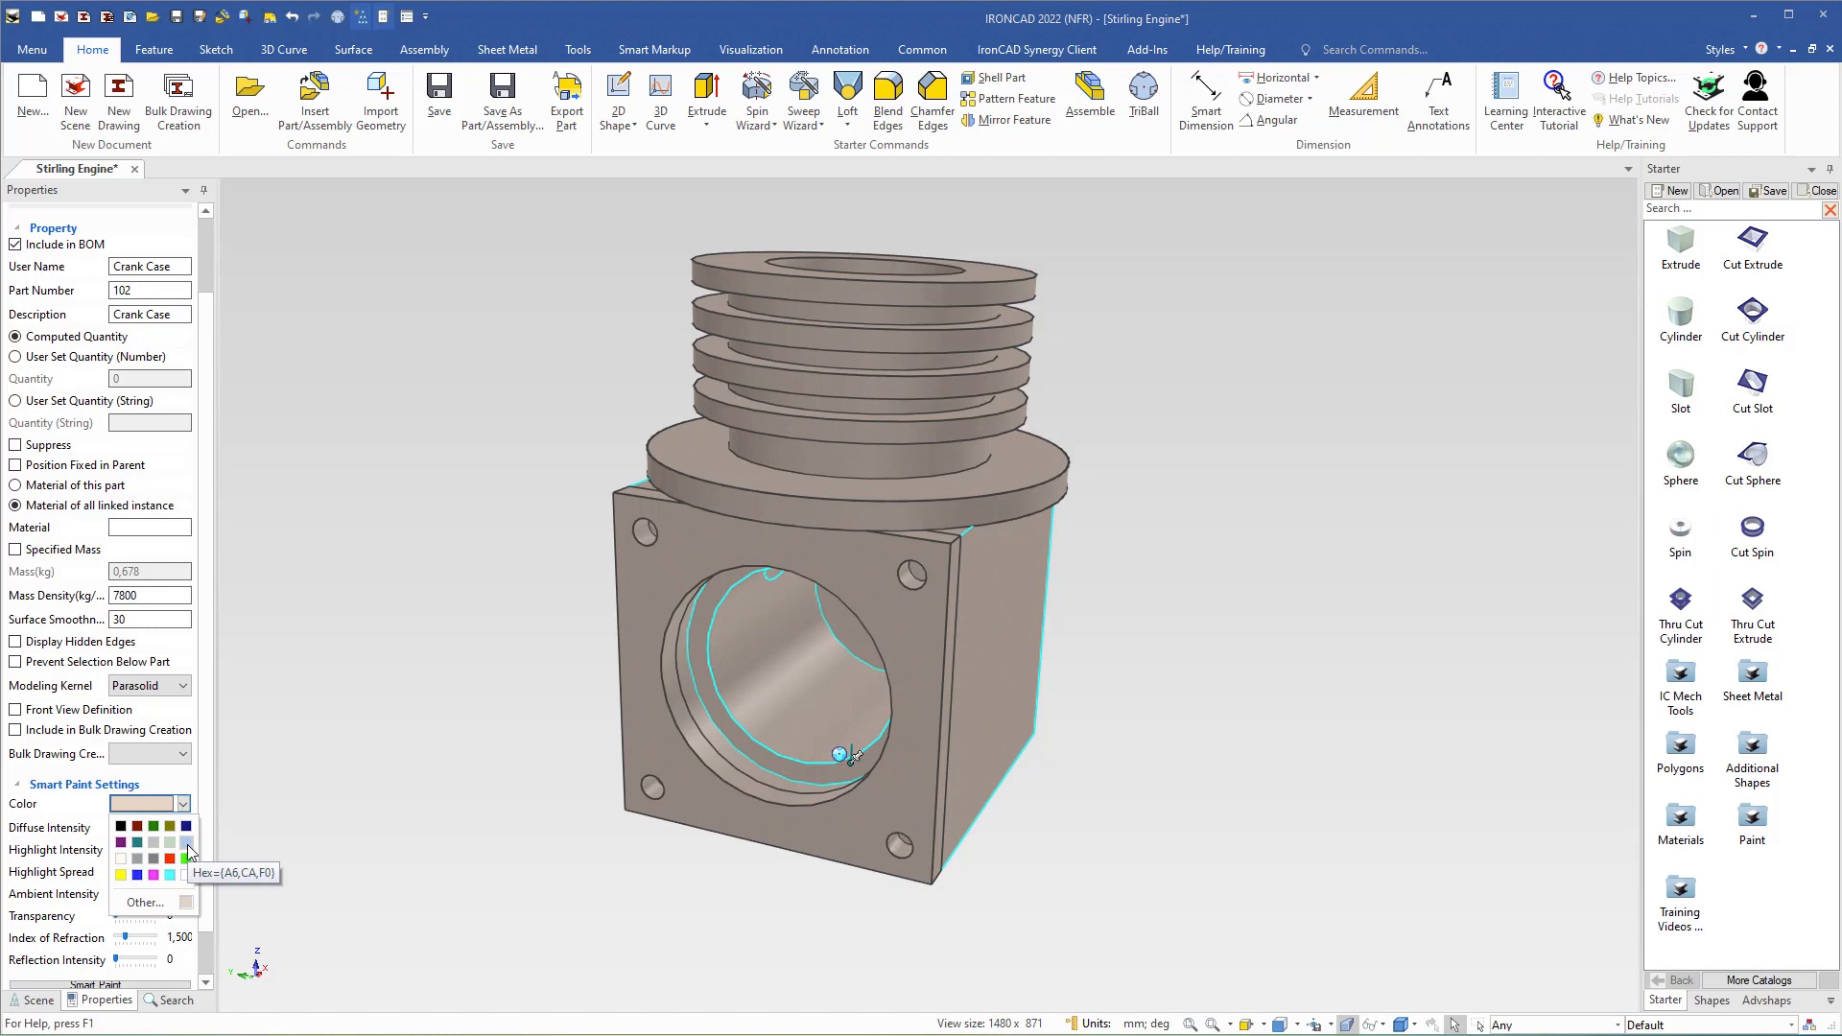
{"action": "left_click", "coordinate": [187, 843]}
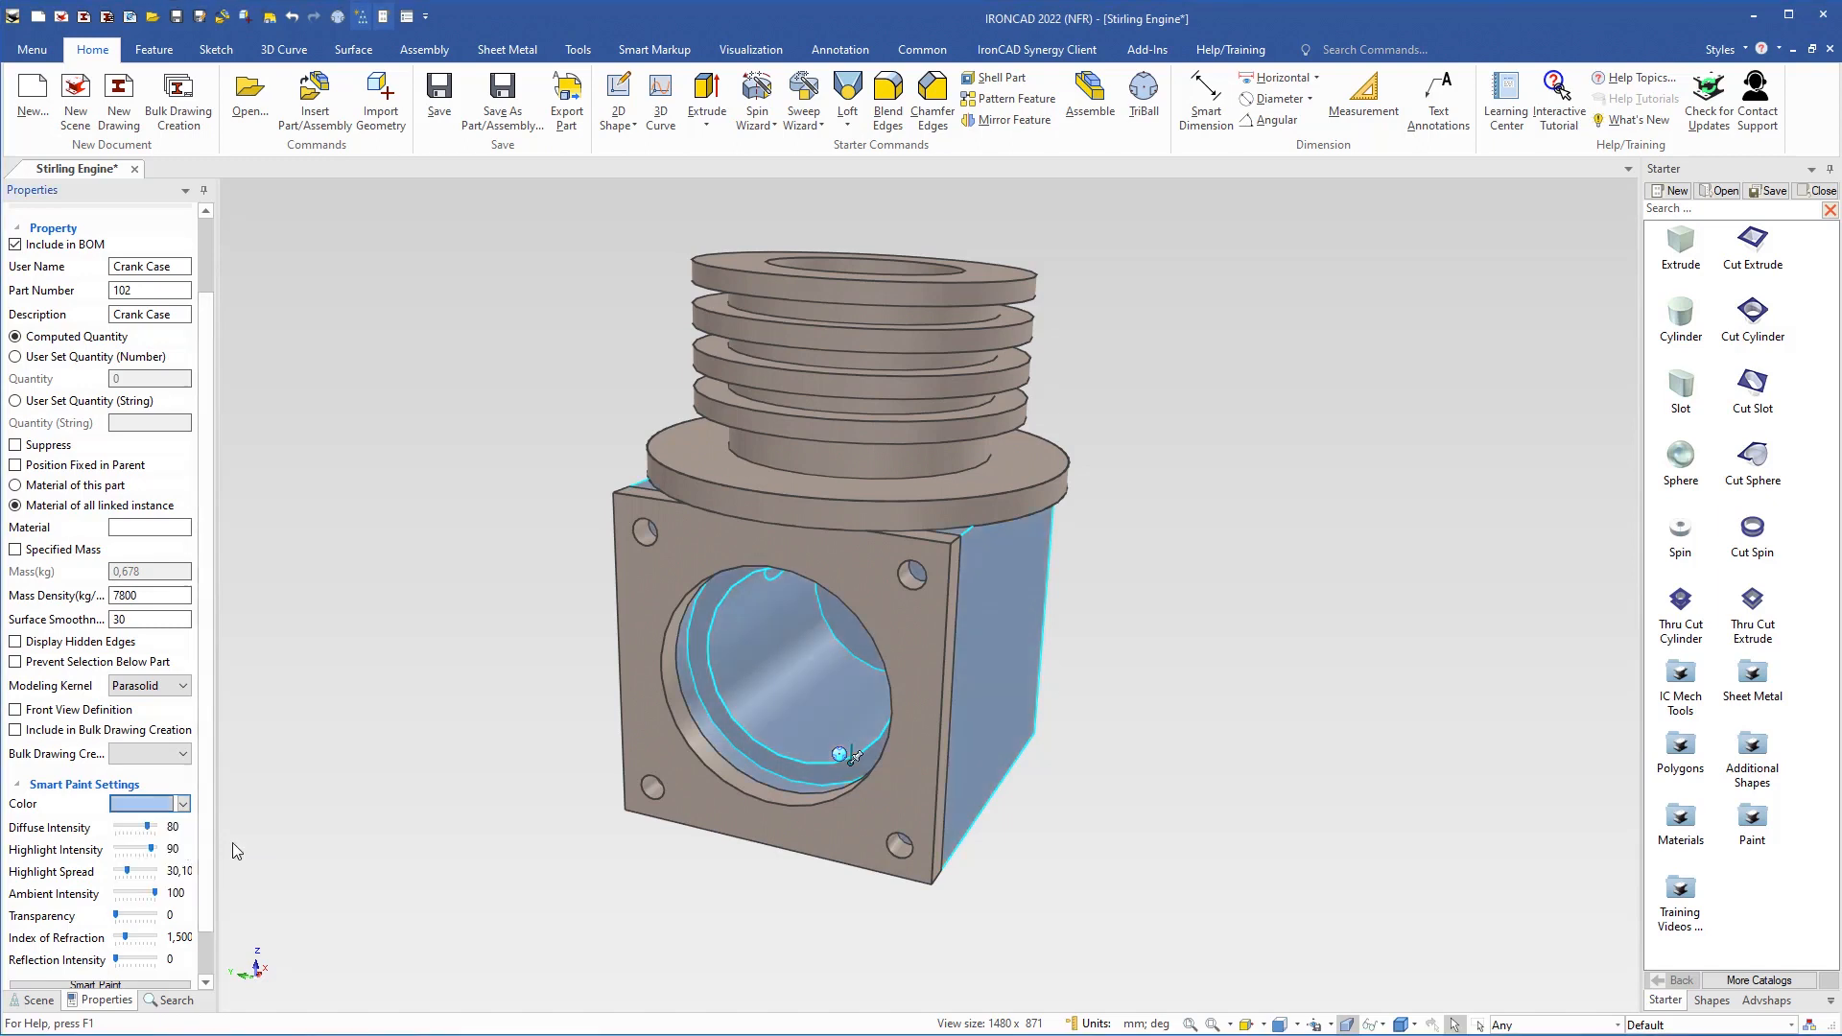
Rename the front plate part as Cover
{"action": "left_click", "coordinate": [651, 576]}
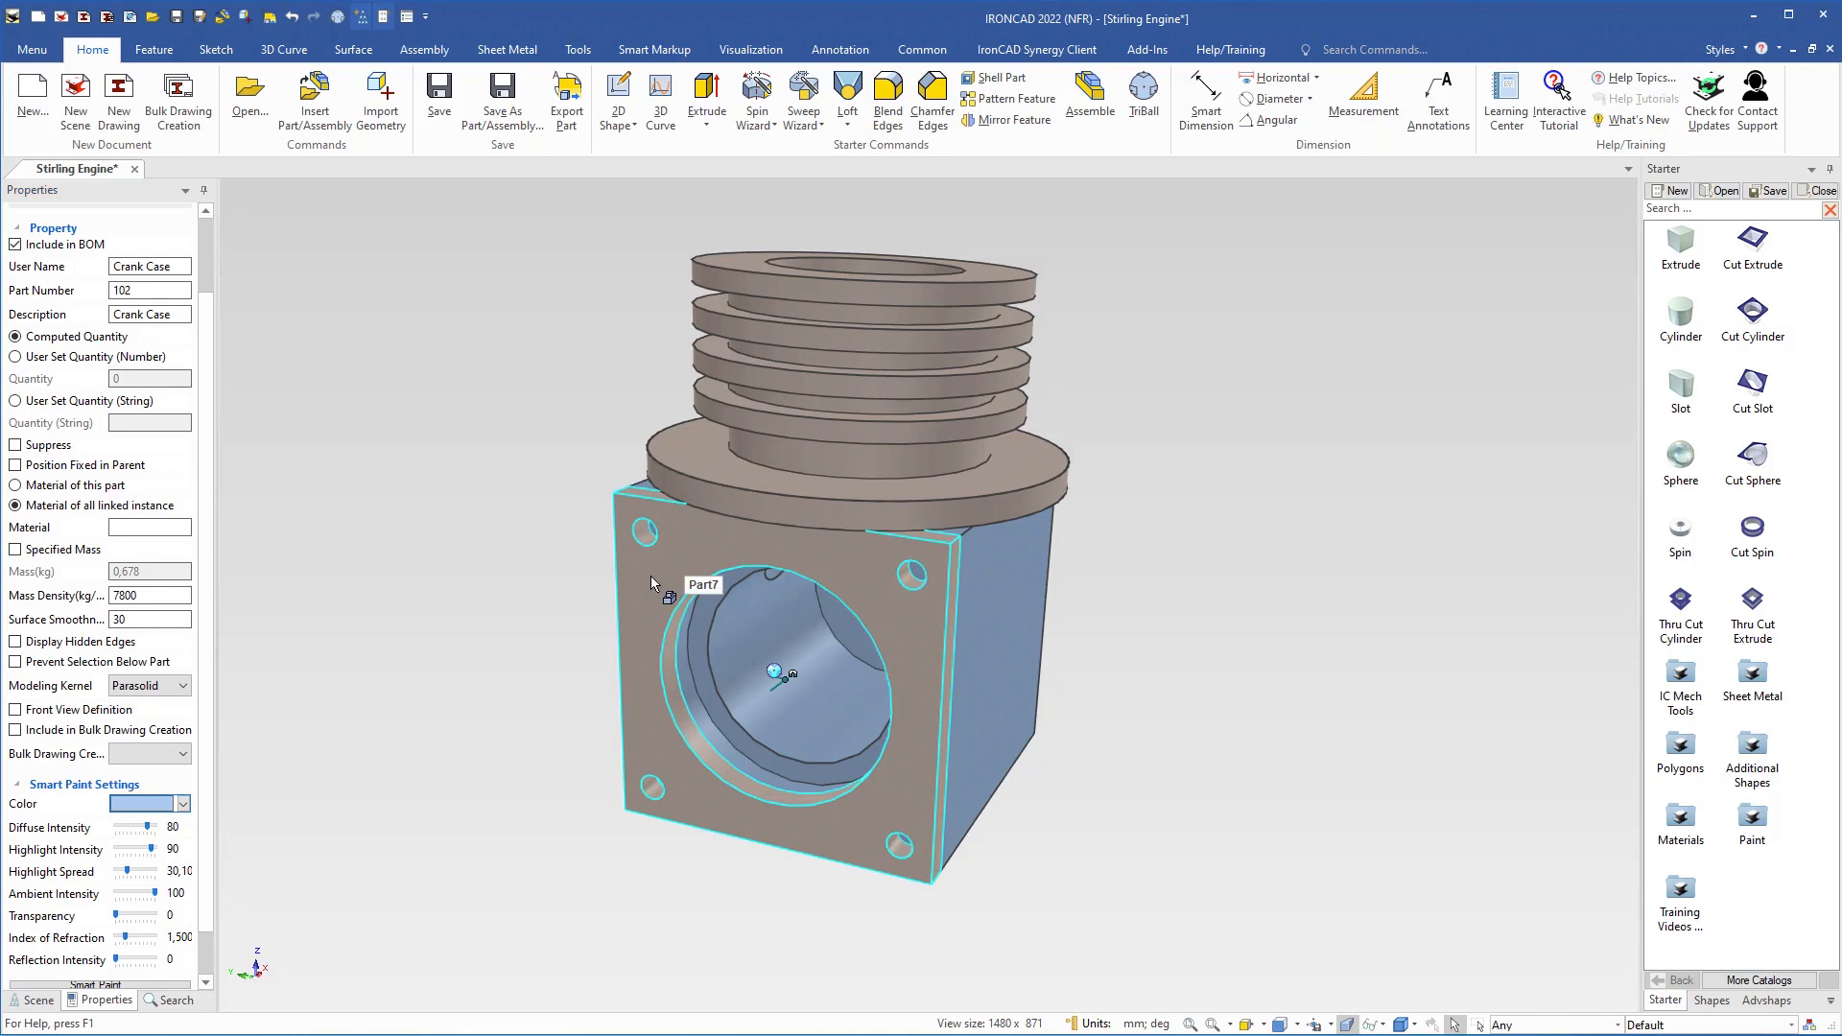
{"action": "left_click_drag", "start_coordinate": [141, 269], "coordinate": [99, 261]}
{"action": "type", "text": "Co"}
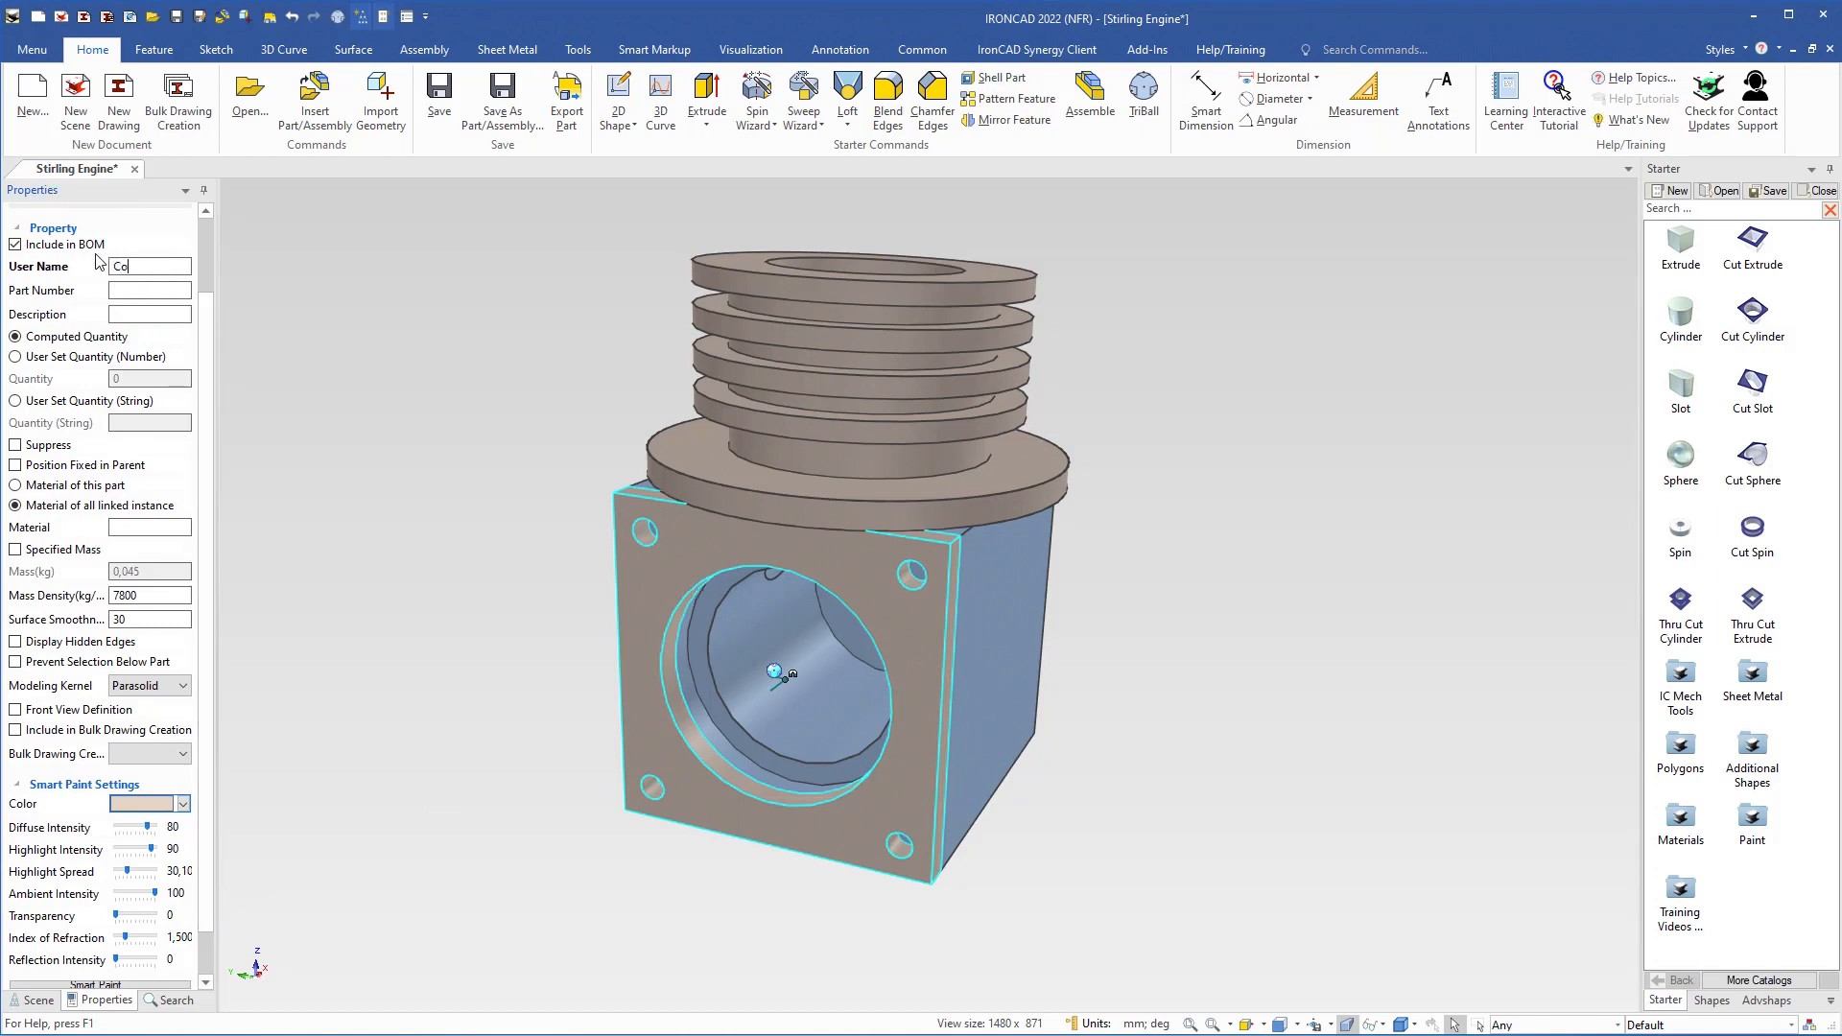
{"action": "type", "text": "ver"}
{"action": "key", "text": "Return"}
{"action": "key", "text": "ctrl+c"}
Give the front plate the description Cover and the part number 118
{"action": "left_click", "coordinate": [130, 314]}
{"action": "key", "text": "ctrl+v"}
{"action": "left_click", "coordinate": [119, 288]}
{"action": "type", "text": "118"}
{"action": "key", "text": "Return"}
Set the cover's color to the same light blue as the crank case and save the Stirling Engine scene
{"action": "left_click", "coordinate": [183, 804]}
{"action": "left_click", "coordinate": [186, 843]}
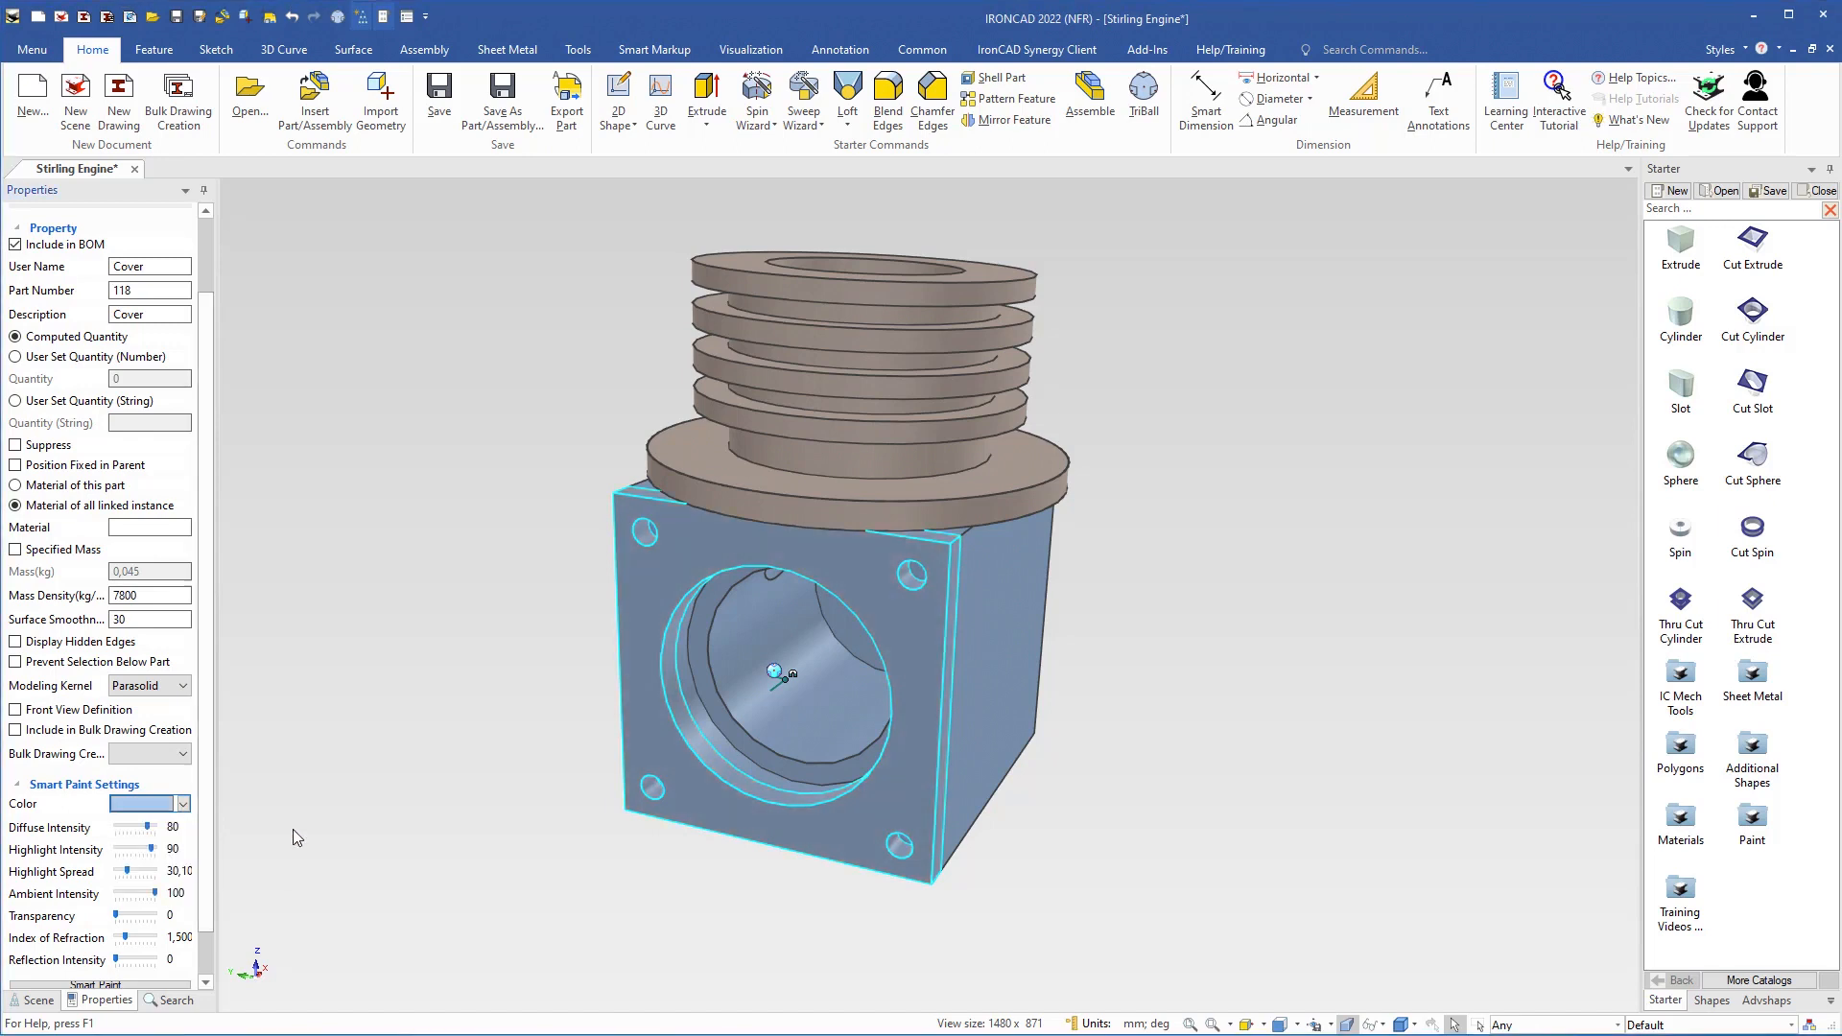
{"action": "key", "text": "Escape"}
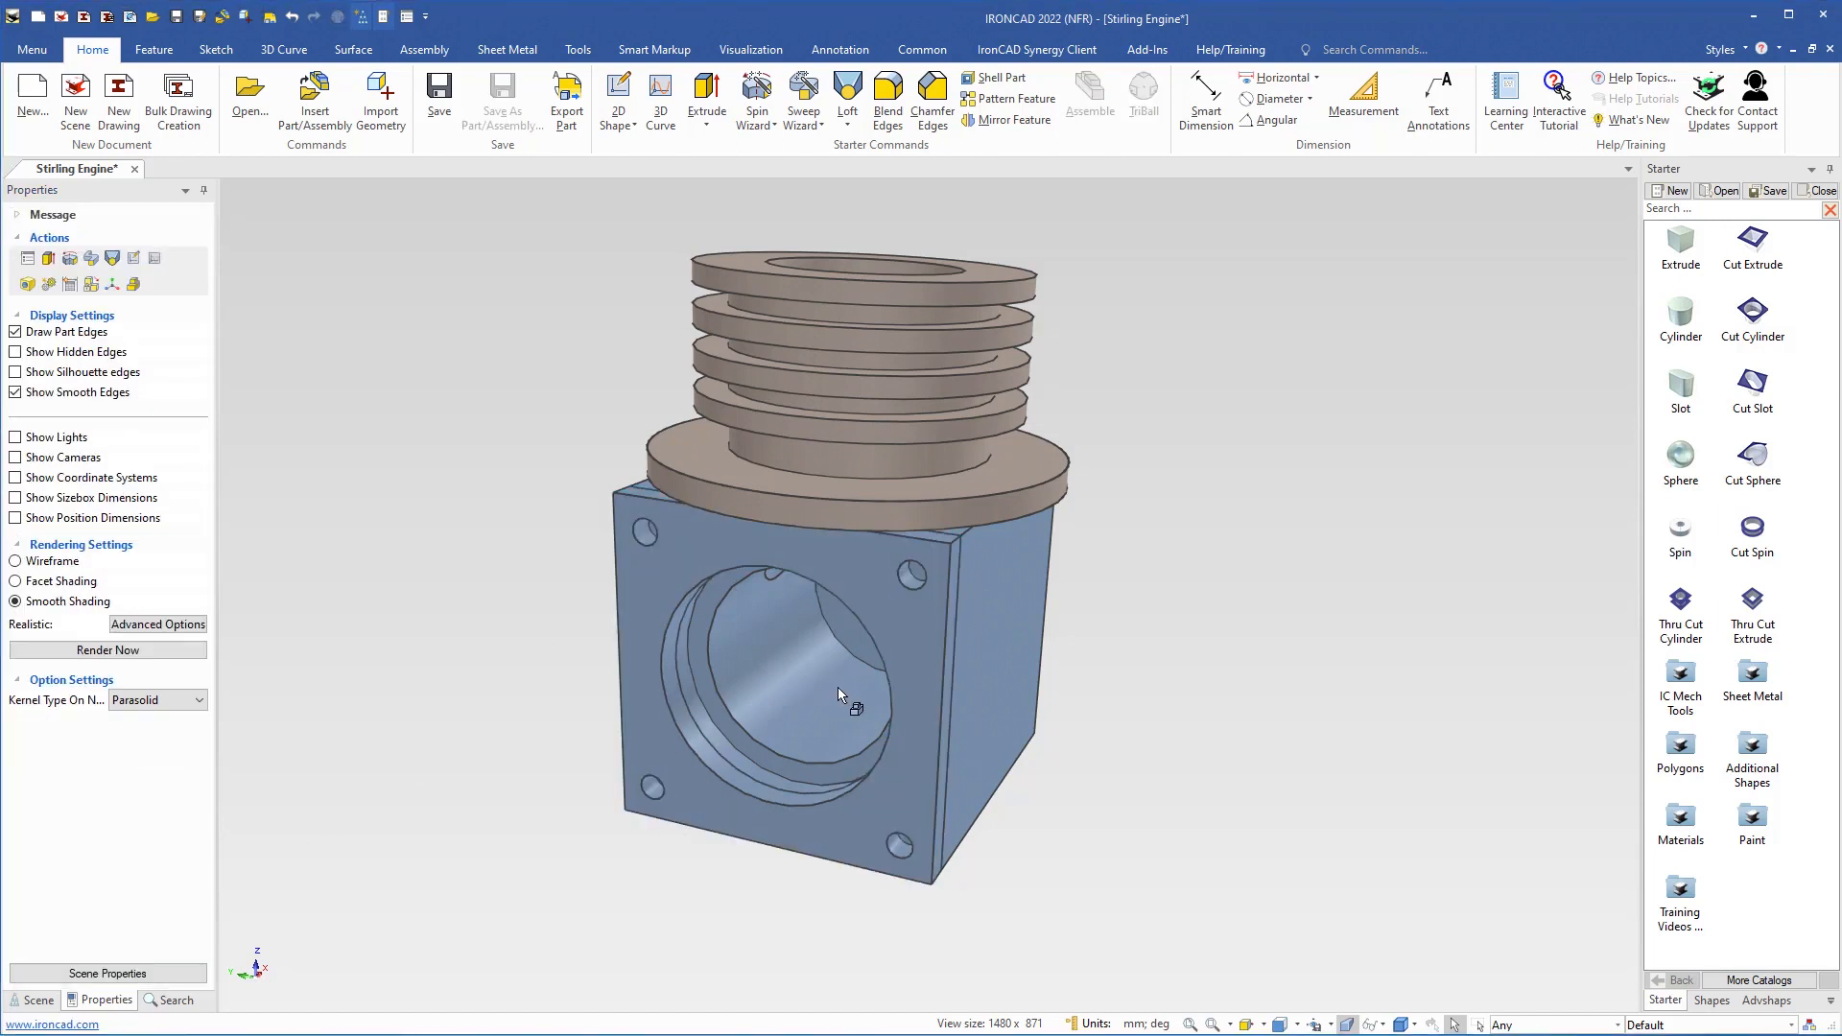
{"action": "key", "text": "F8"}
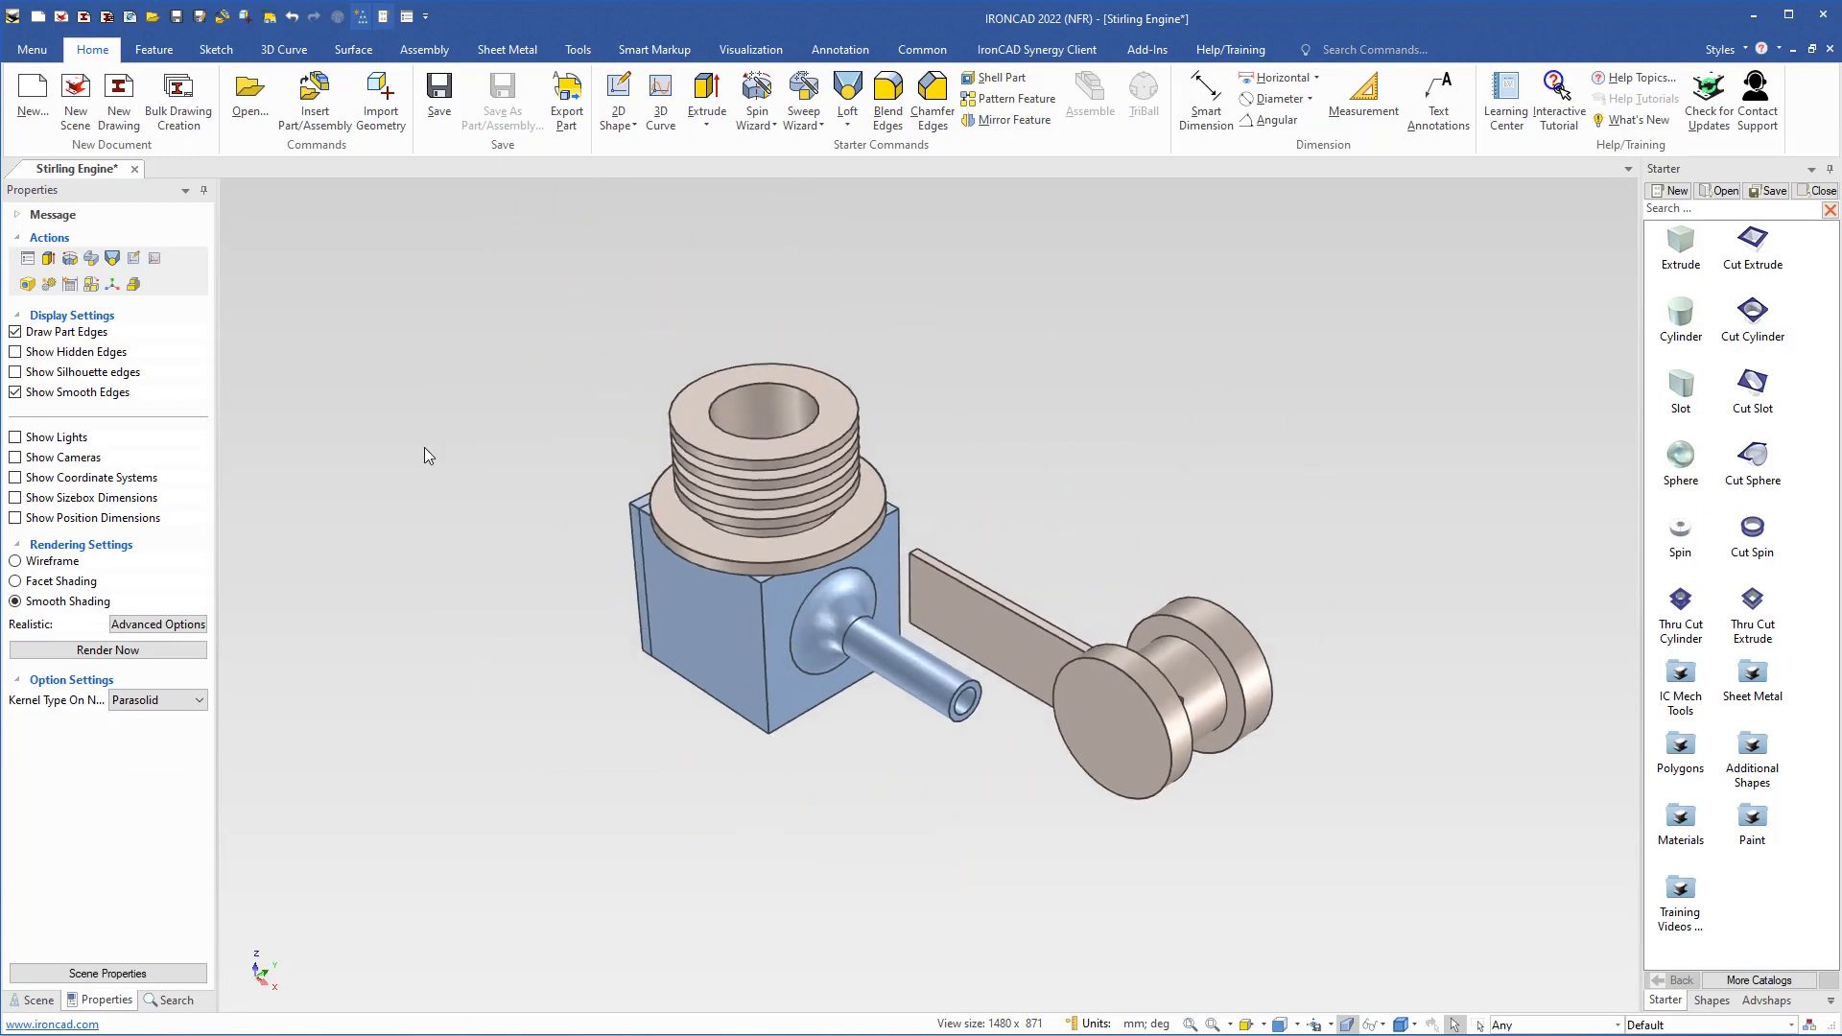
{"action": "left_click", "coordinate": [439, 96]}
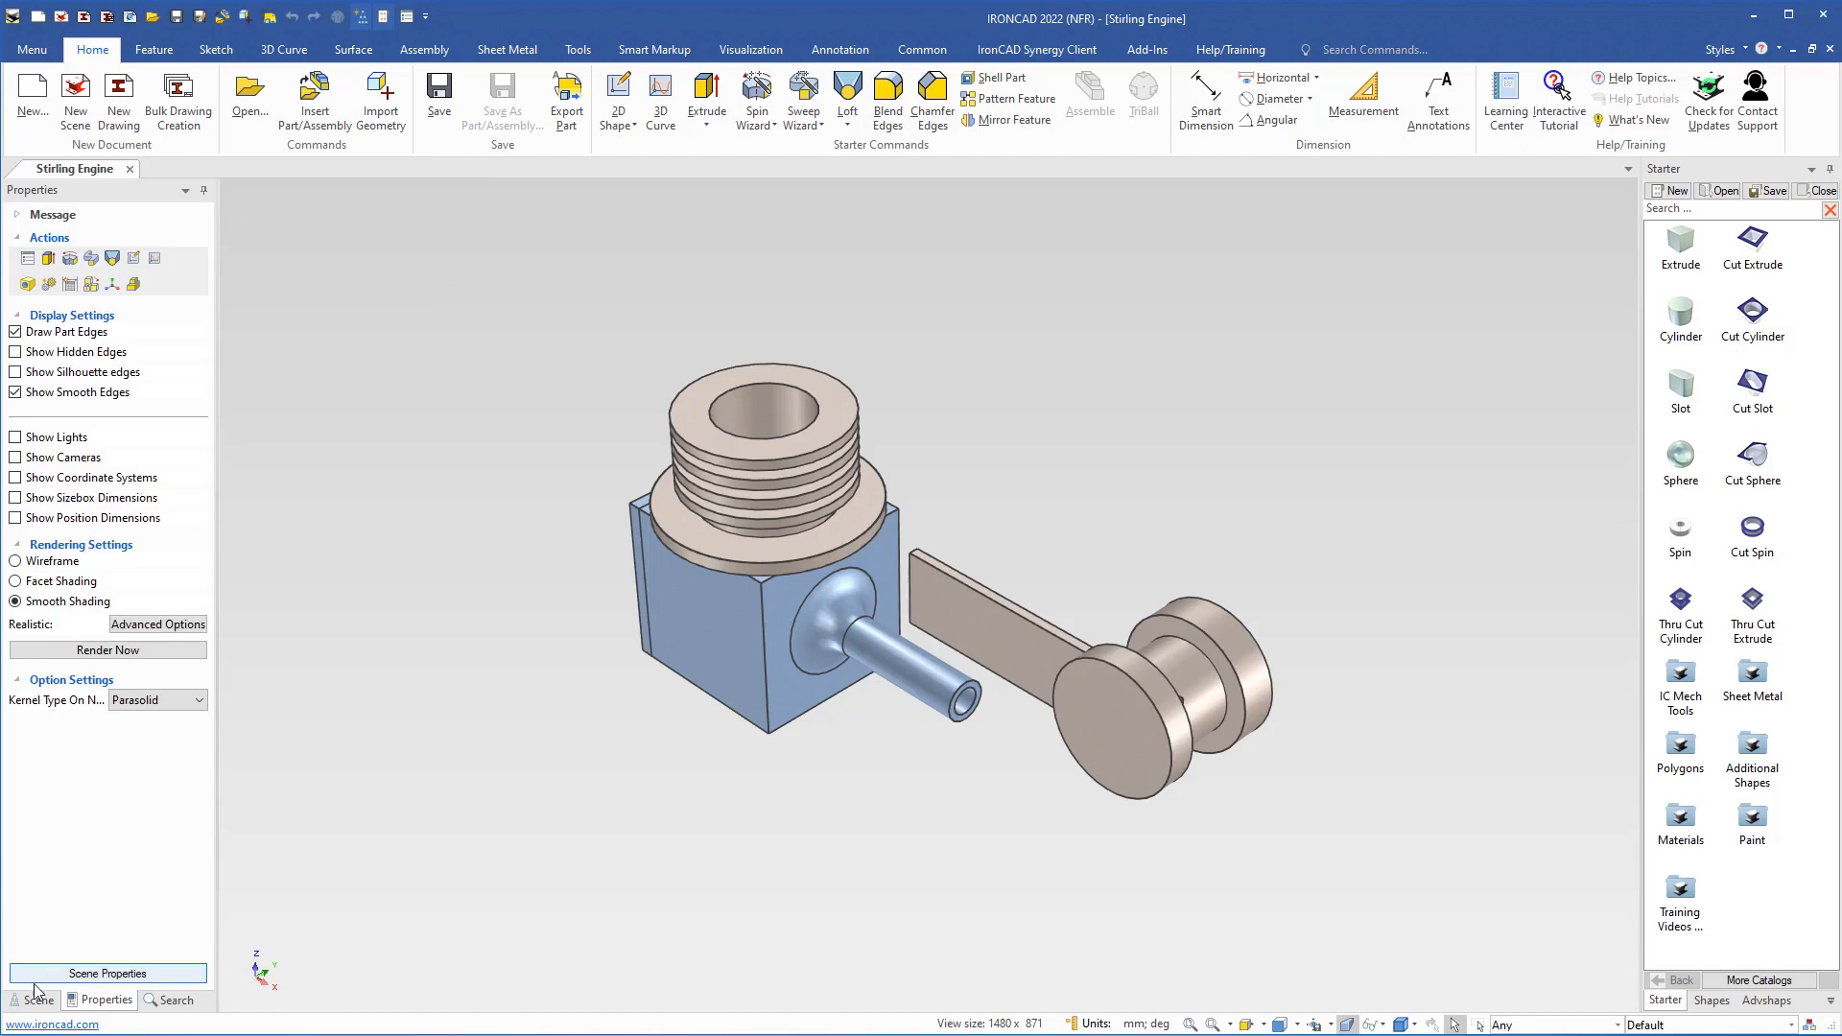